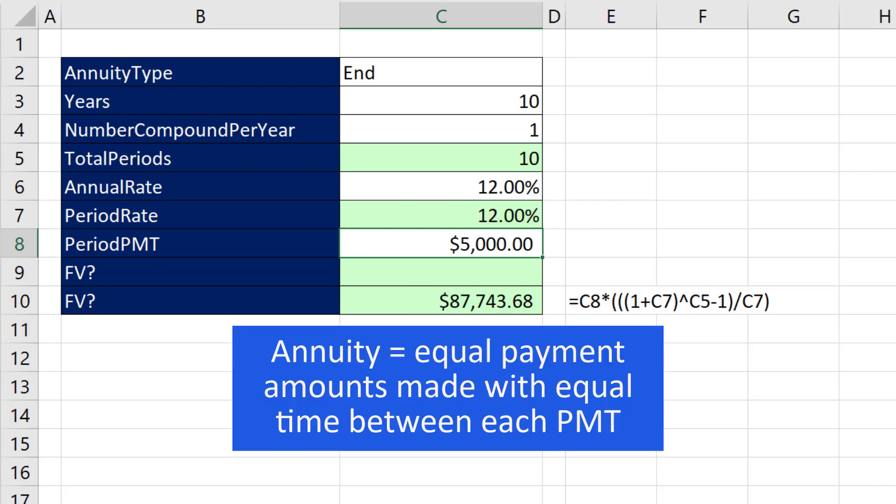
- Inspect the existing future value formula in C10 and leave it as is
left_click(524, 301)
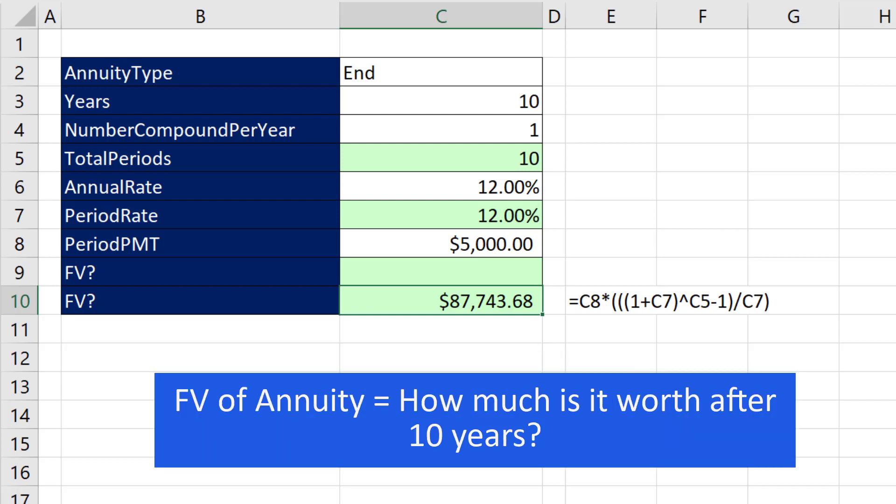
key("F2")
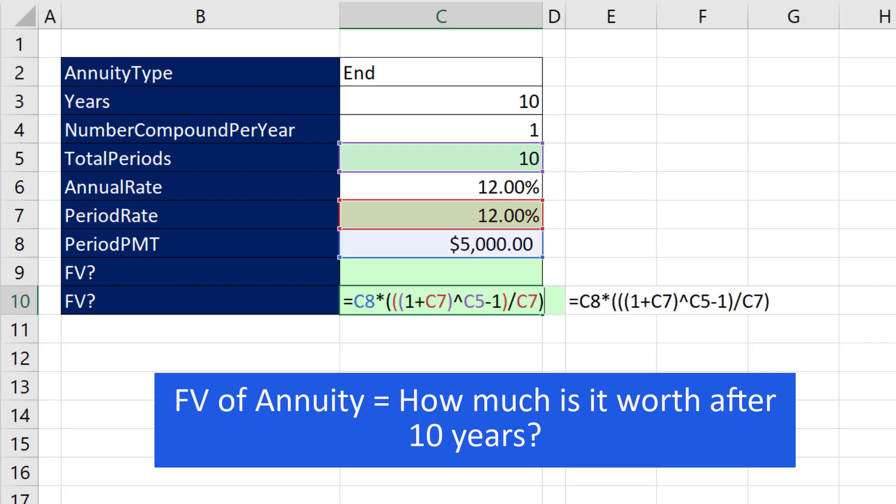
key("Return")
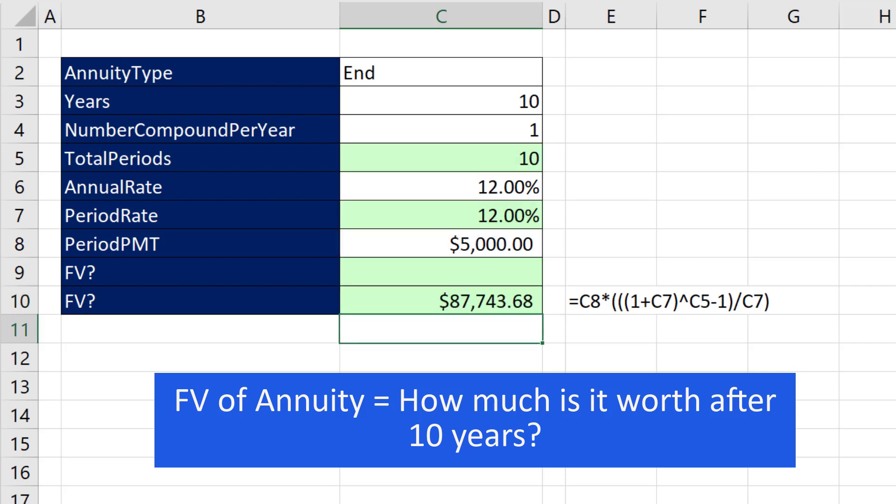
- Begin an FV formula in C9 with the period rate C7 and the total periods C5 as its first two arguments
left_click(474, 266)
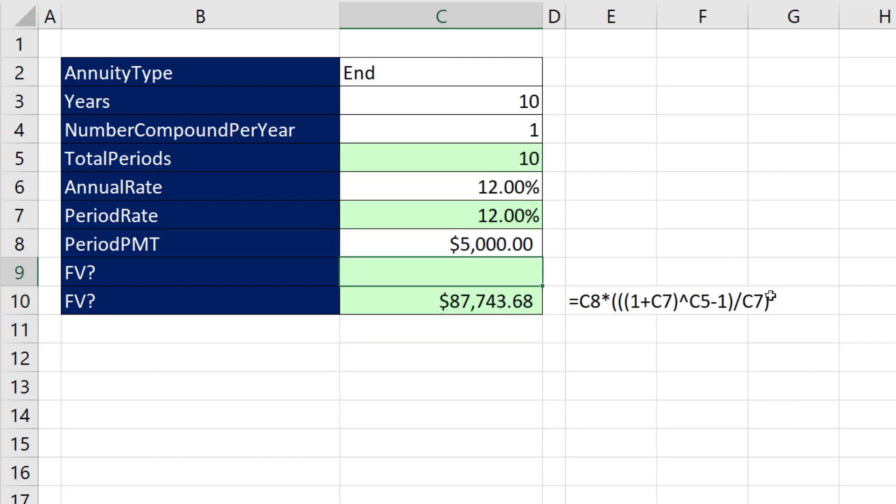
type("=fv")
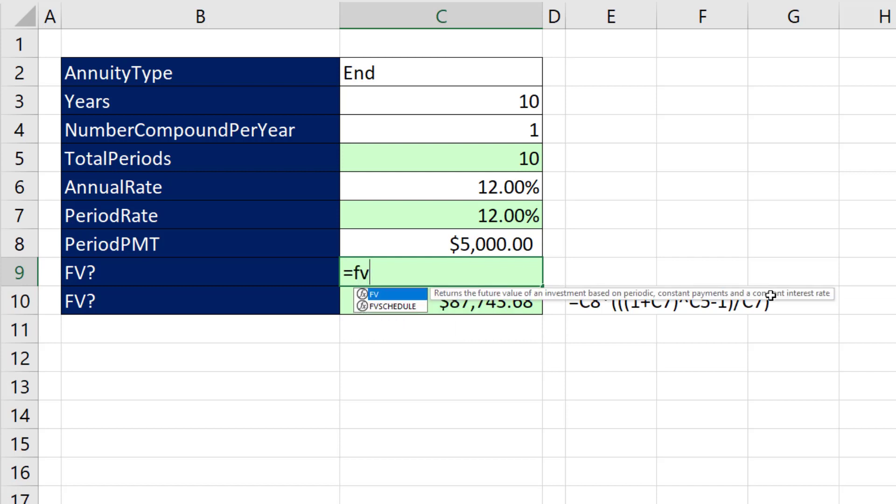
key("Tab")
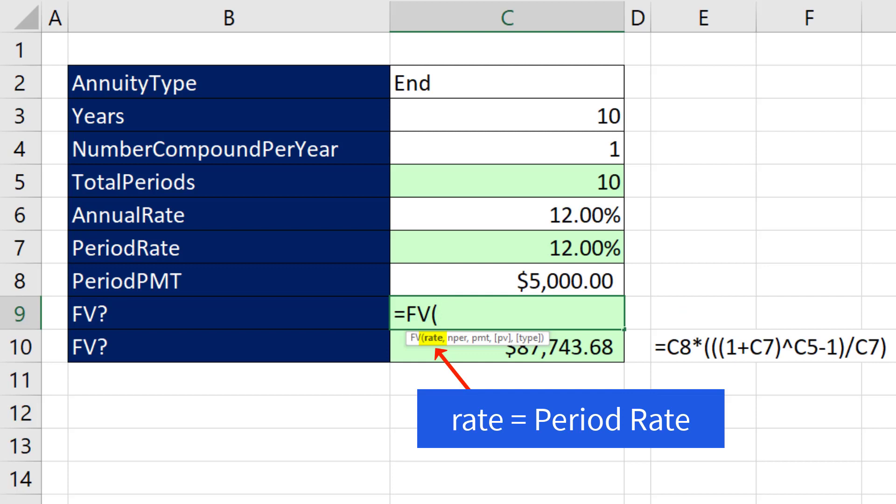
left_click(507, 247)
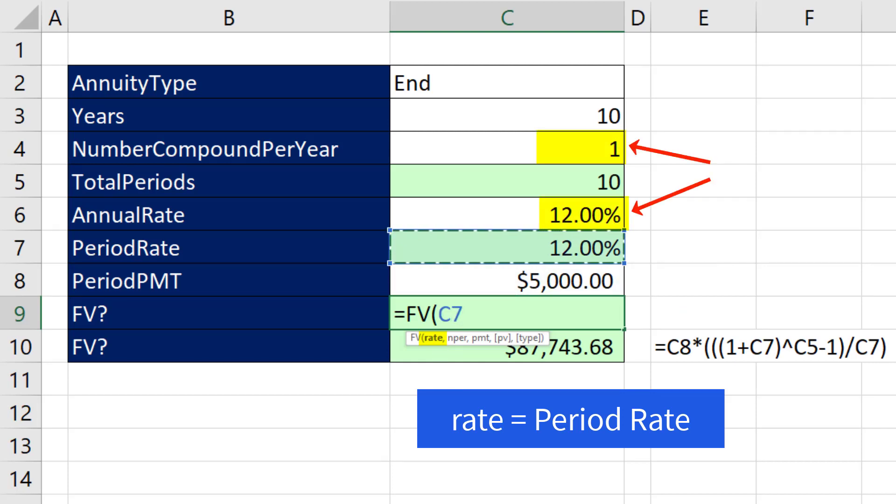
type(",")
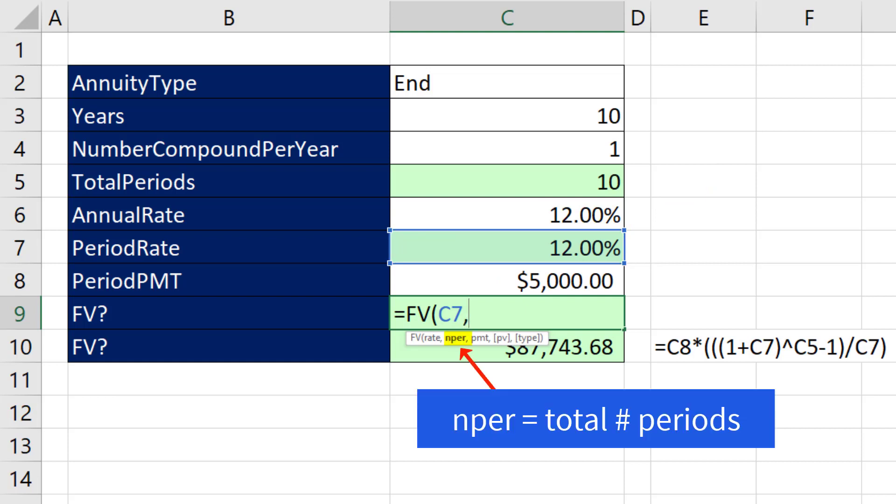
key("Up")
key("Up")
key("Up")
key("Up")
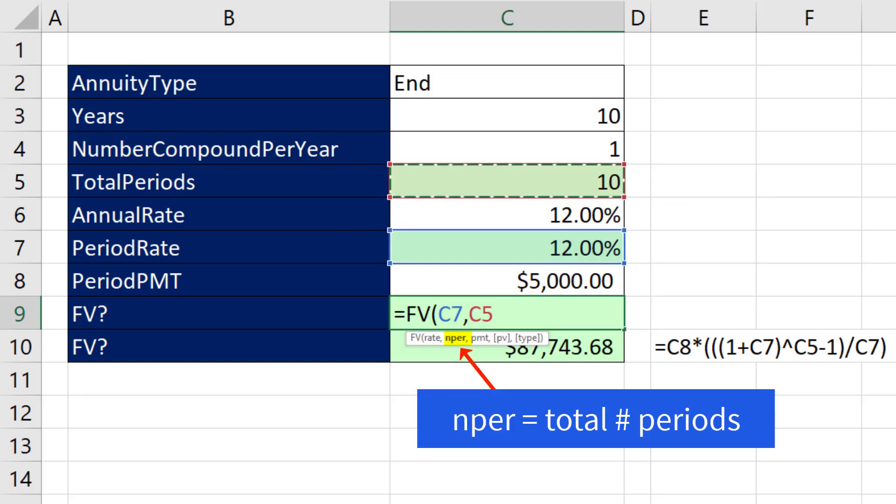
type(",")
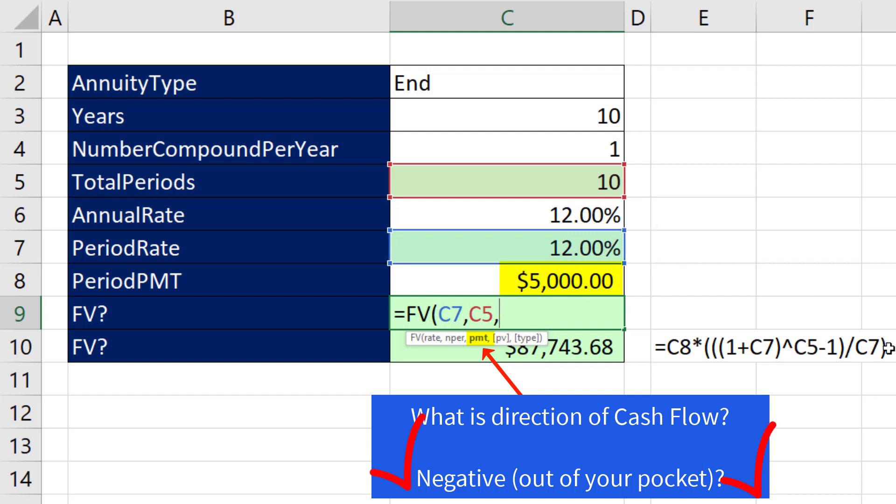
- Complete the C9 formula as =FV(C7,C5,-C8), with the payment negative and the pv and type arguments omitted
type("-C8")
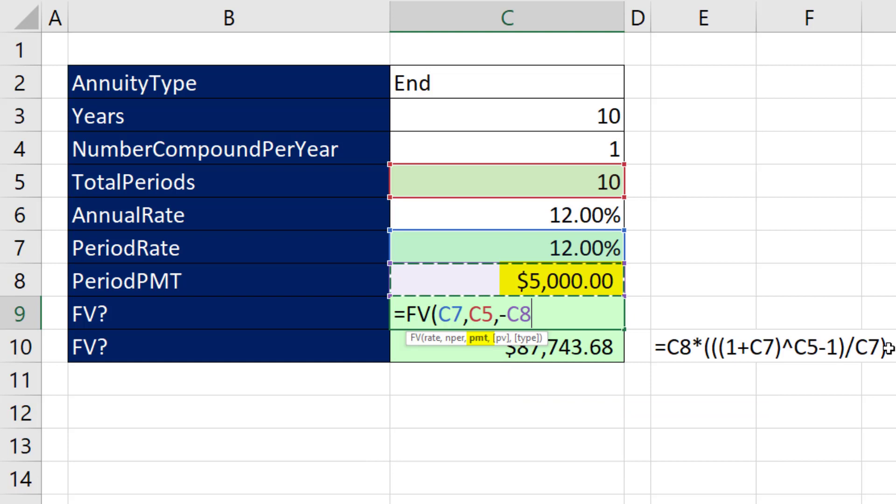
type(",")
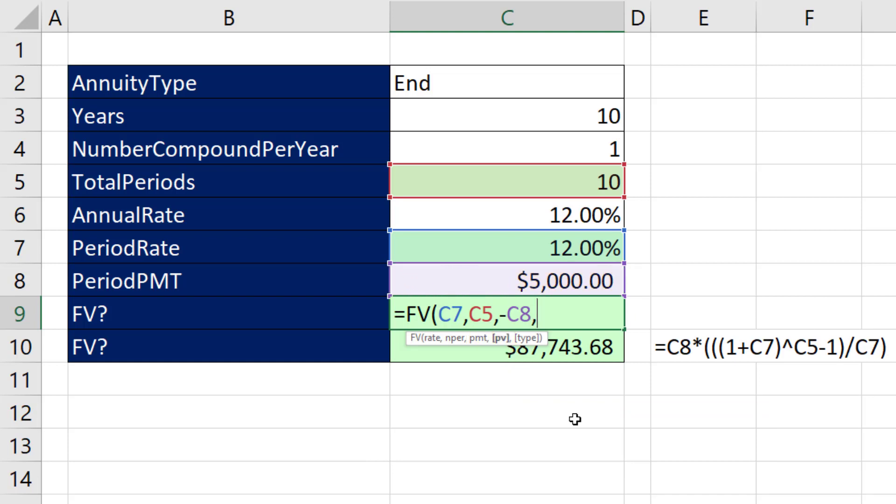
type(",")
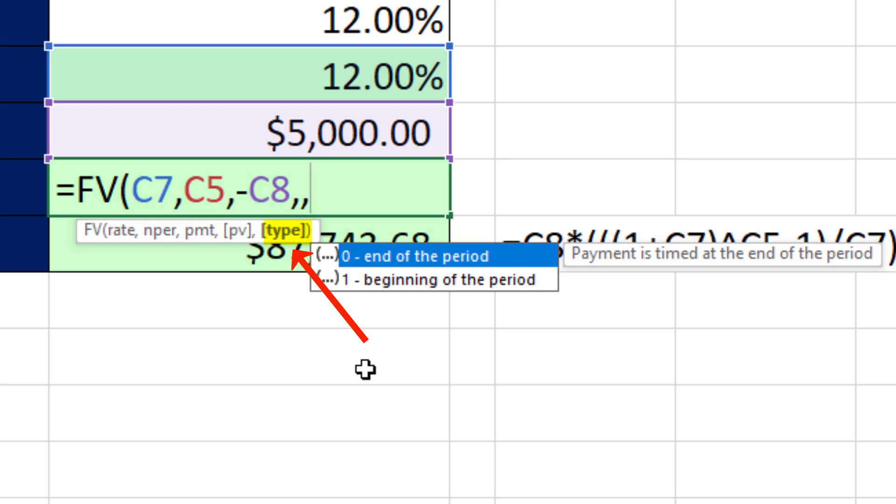
key("BackSpace")
key("BackSpace")
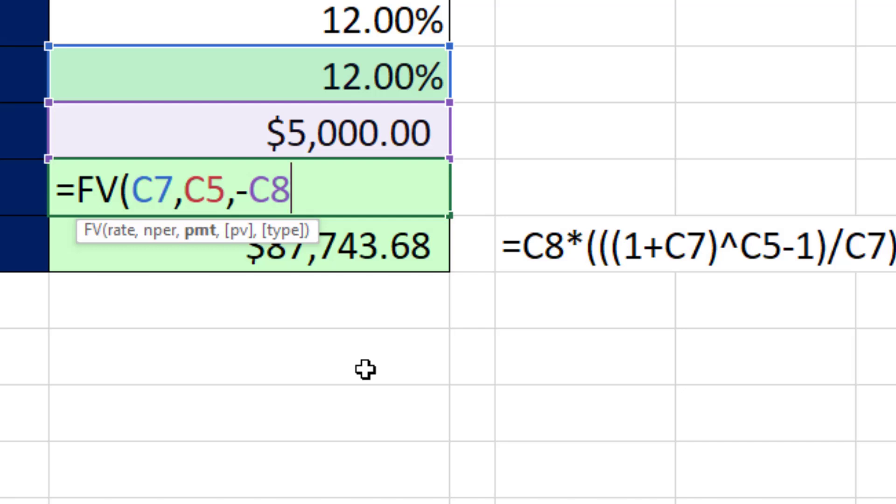
type(")")
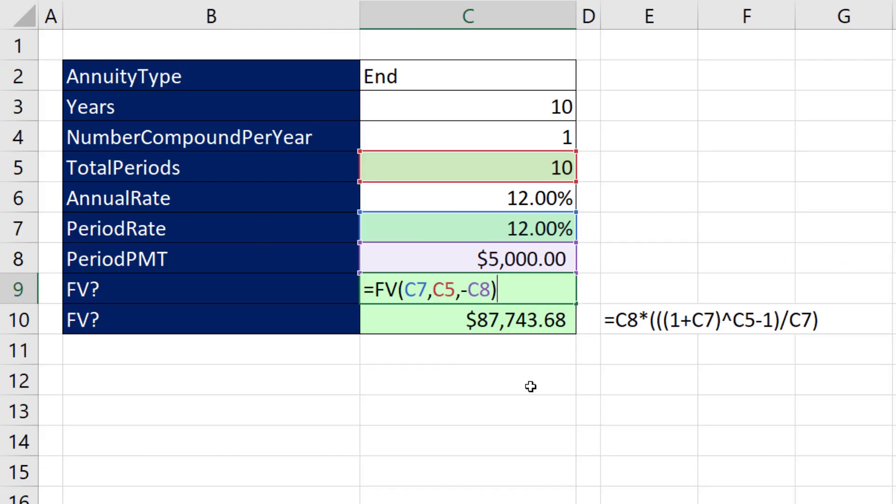
key("Return")
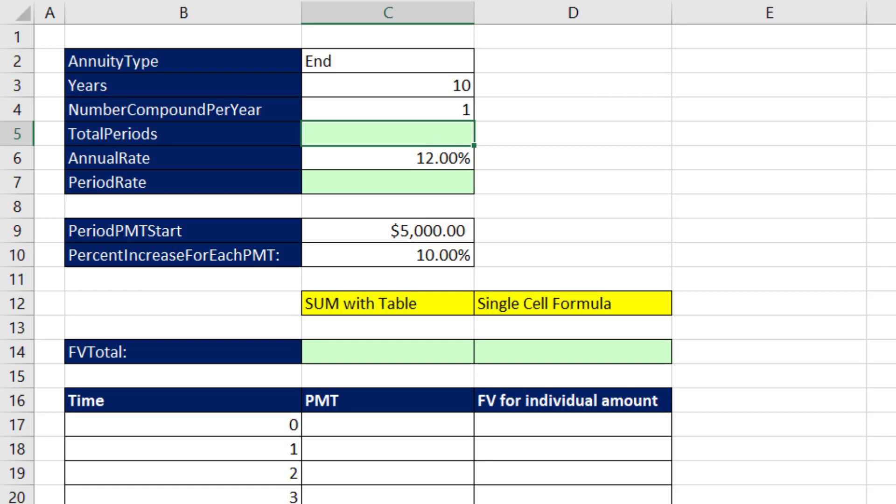
- Calculate TotalPeriods in C5 with the formula =C3*C4, years times compounding periods per year
type("=")
key("Up")
key("Up")
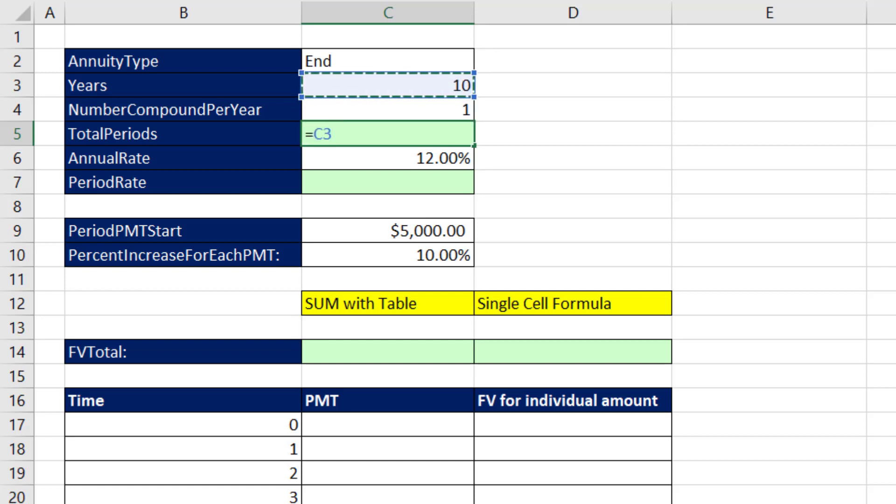
type("*")
key("Up")
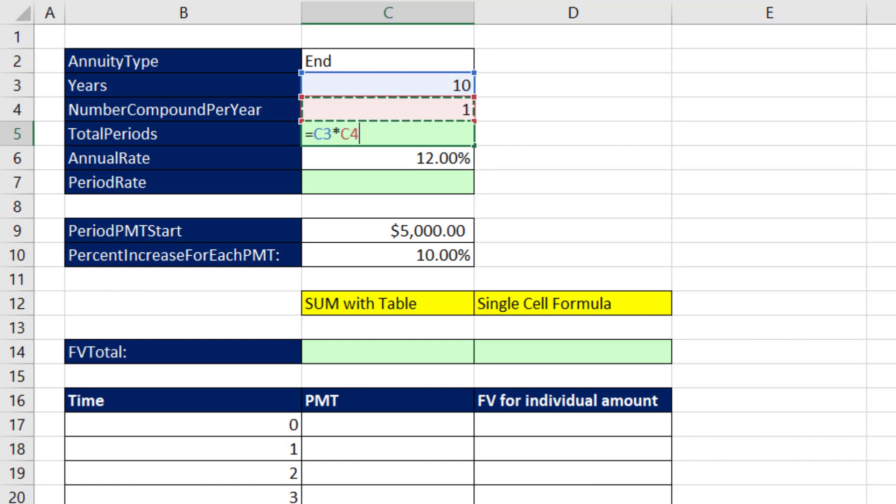
key("Return")
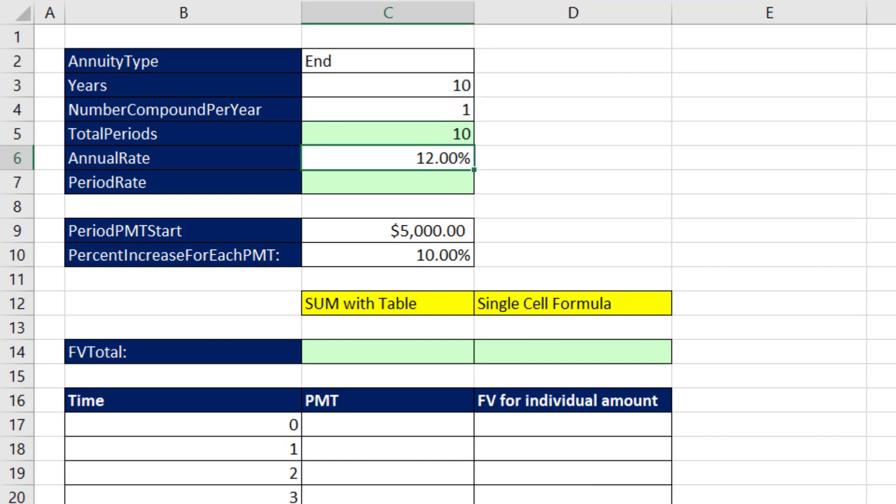
- Calculate PeriodRate in C7 with the formula =C6/C4, annual rate divided by compounding periods per year
key("Down")
type("=")
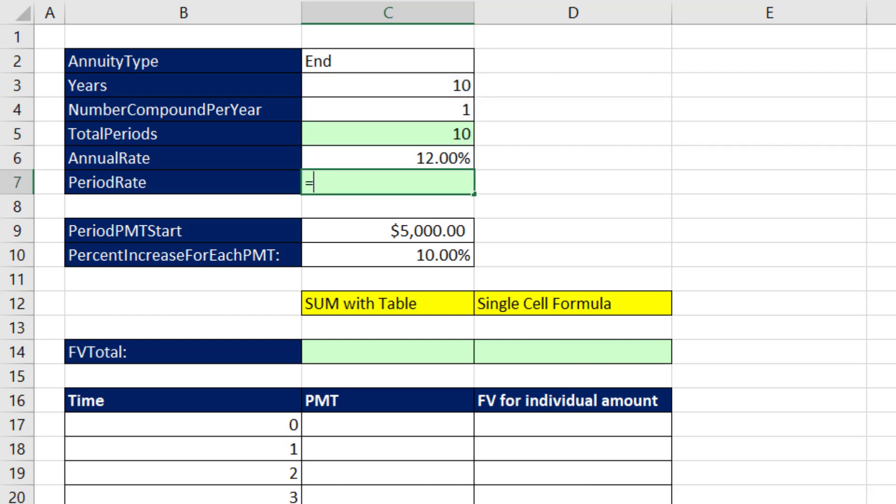
key("Up")
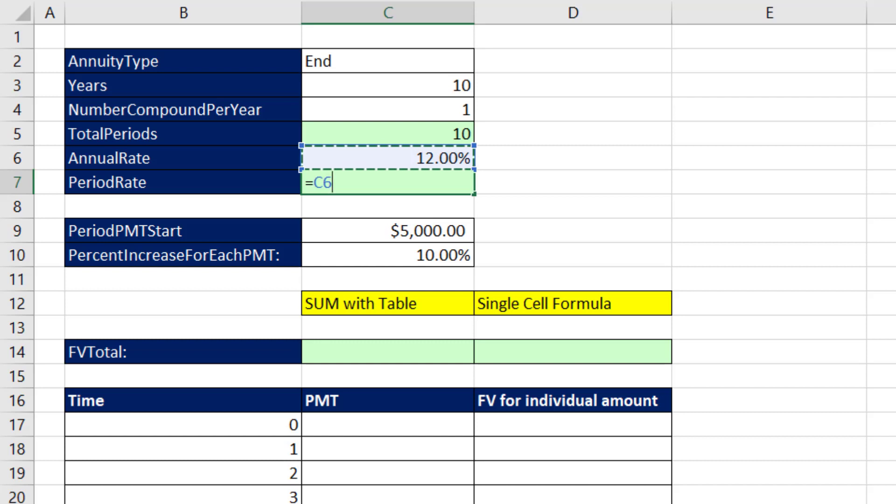
type("/")
key("Up")
key("Up")
key("Up")
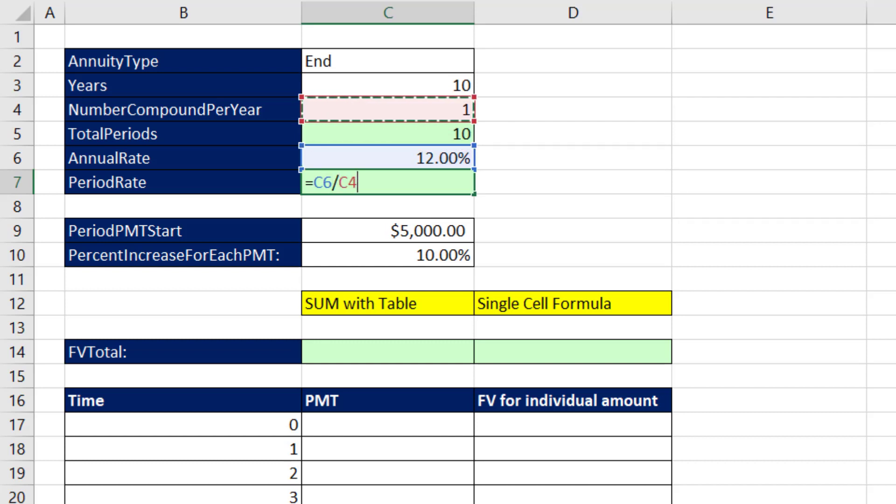
key("Return")
key("Down")
left_click(387, 254)
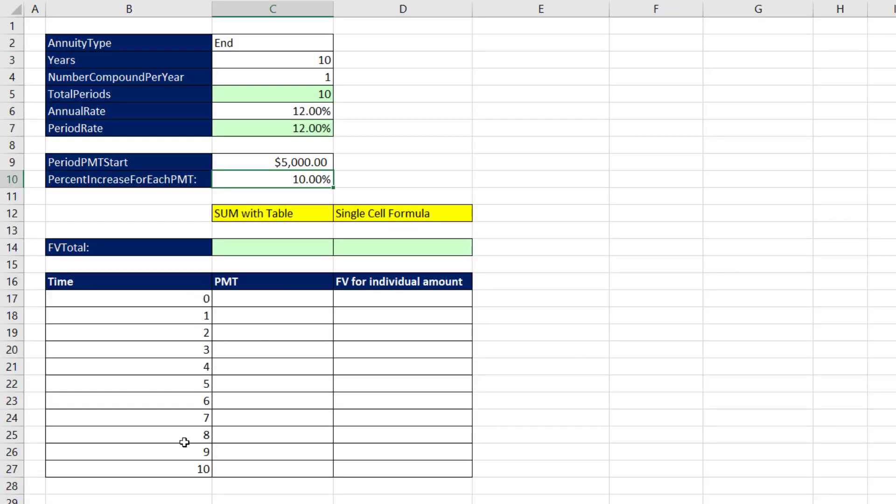
- Enter the first payment at time 1 in C18 as a reference to PeriodPMTStart, =C9
left_click(228, 316)
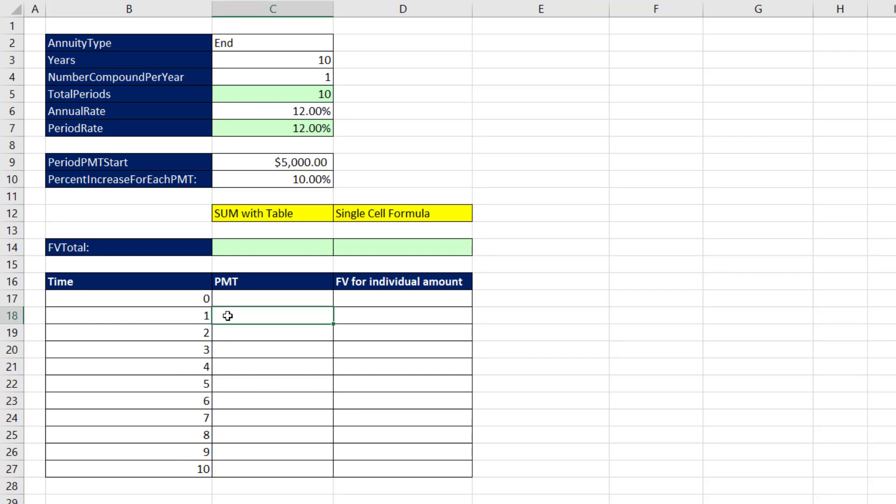
type("=")
left_click(317, 162)
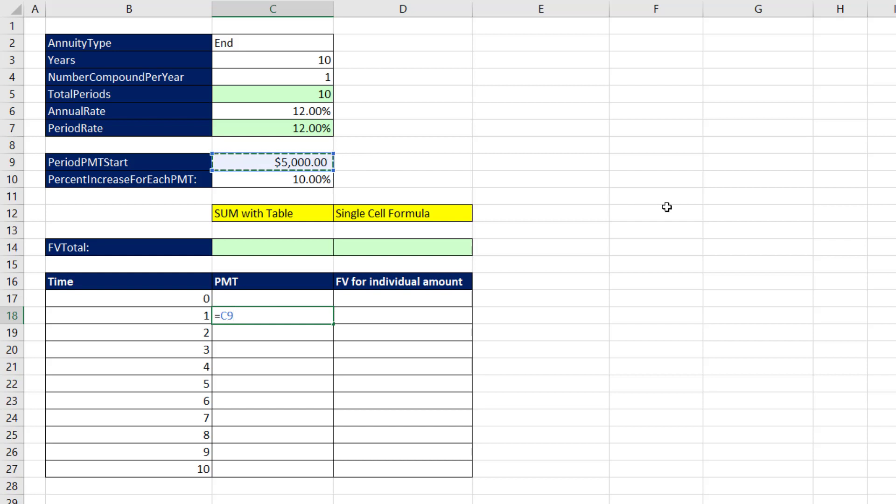
key("Return")
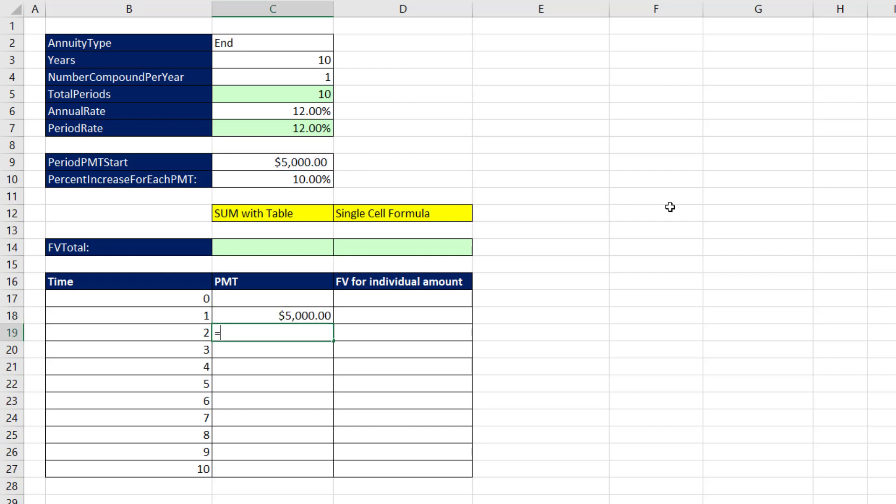
- Enter =C18*(1+$C$10) in C19 for the second payment and fill it down through C27
type("=")
key("Up")
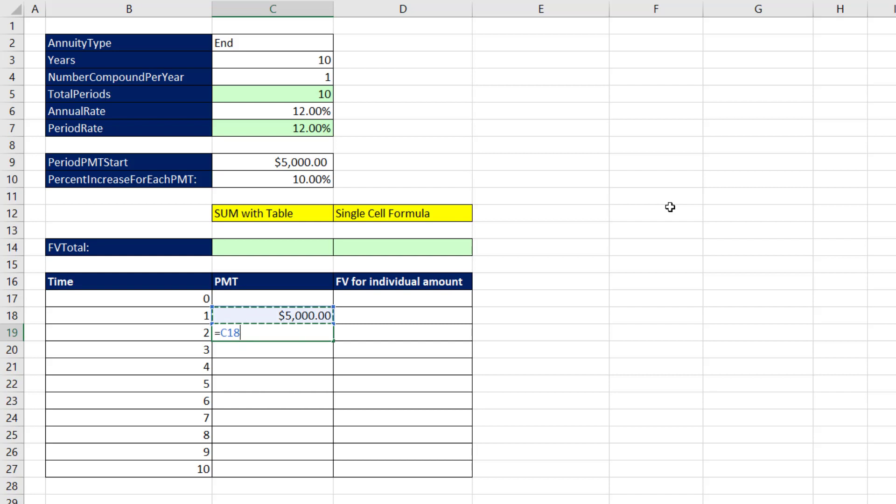
type("*")
type("+")
left_click(298, 179)
key("F4")
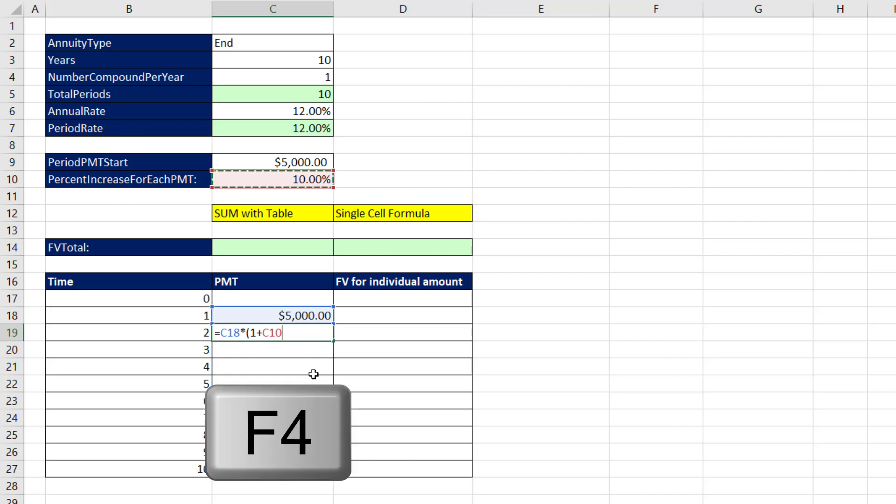
key("F4")
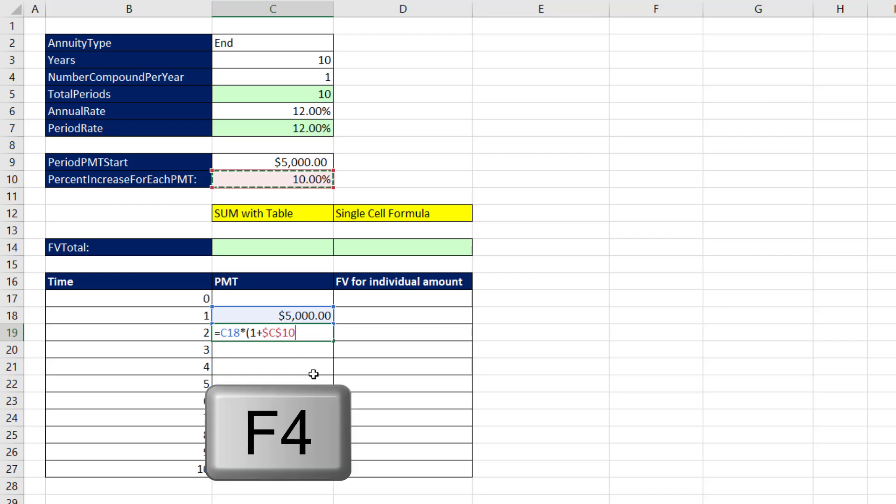
type(")")
key("ctrl+Return")
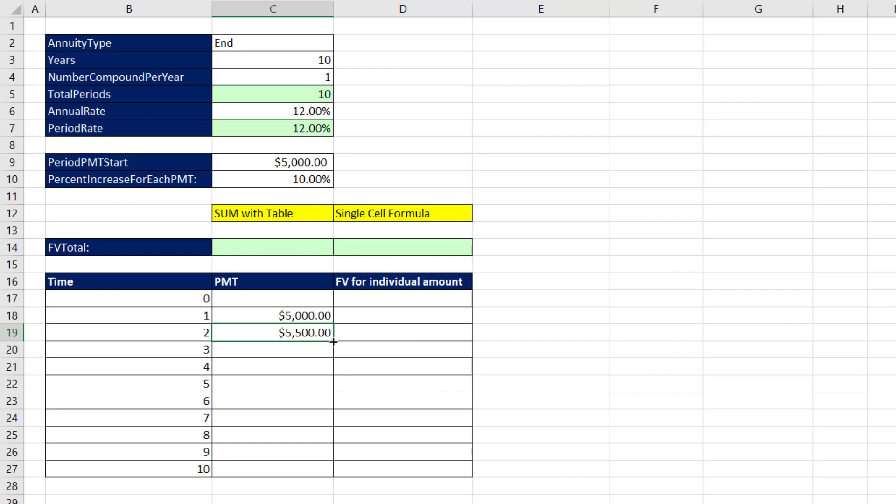
double_click(333, 341)
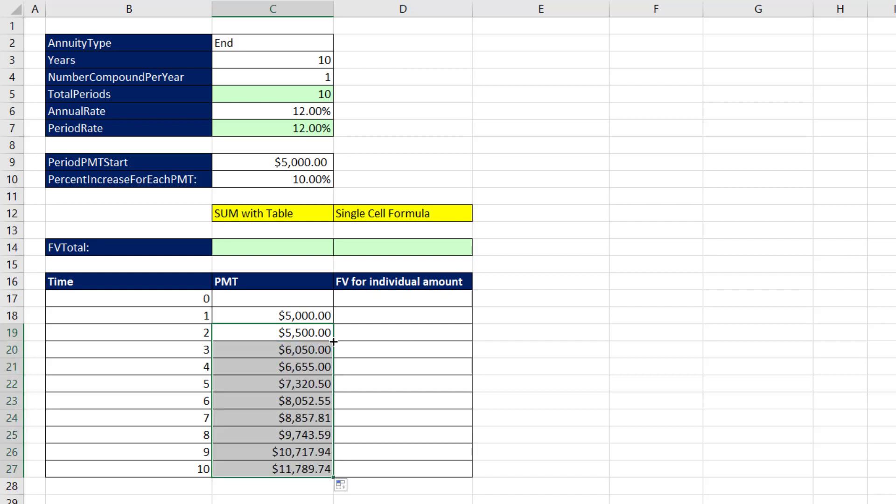
left_click(293, 333)
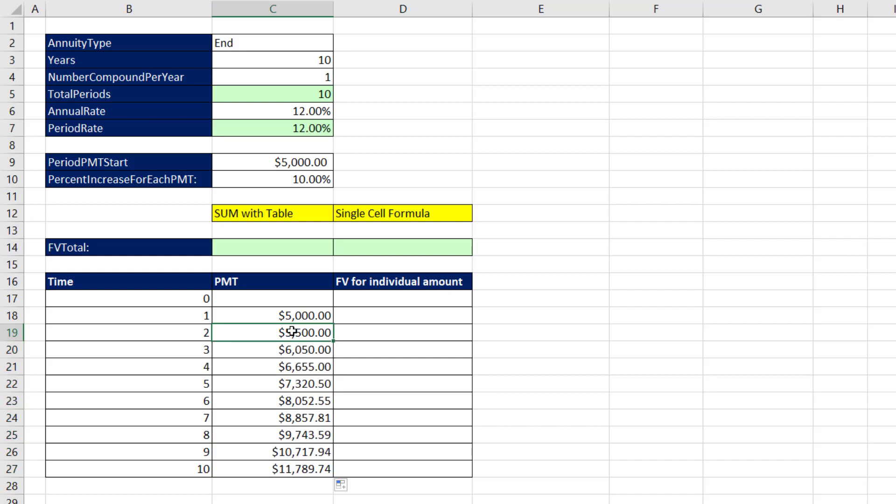
left_click(294, 351)
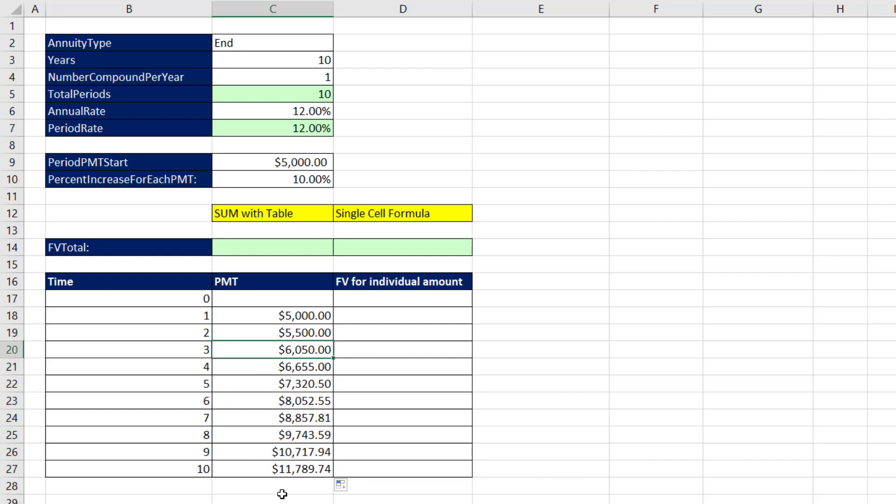
left_click(357, 315)
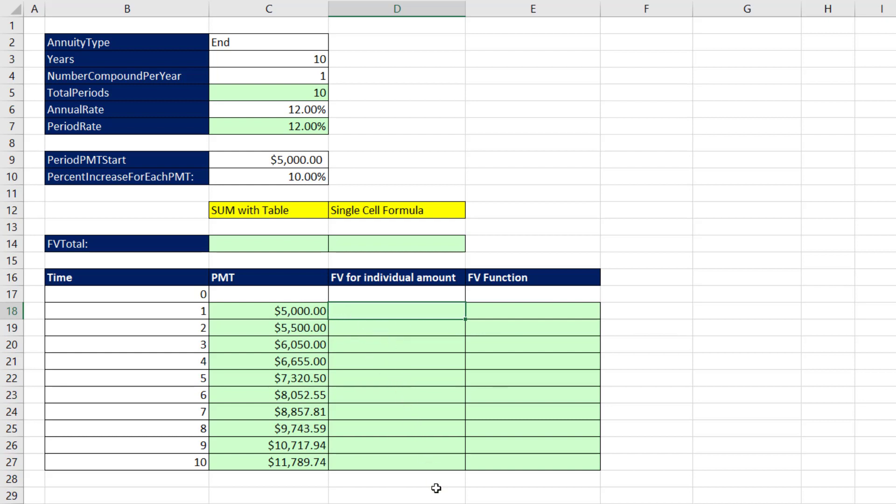
left_click(289, 310)
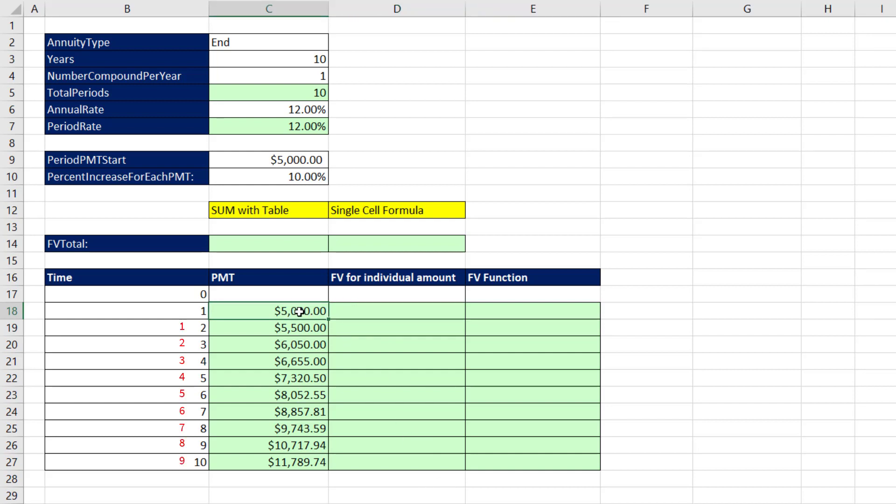
left_click(297, 328)
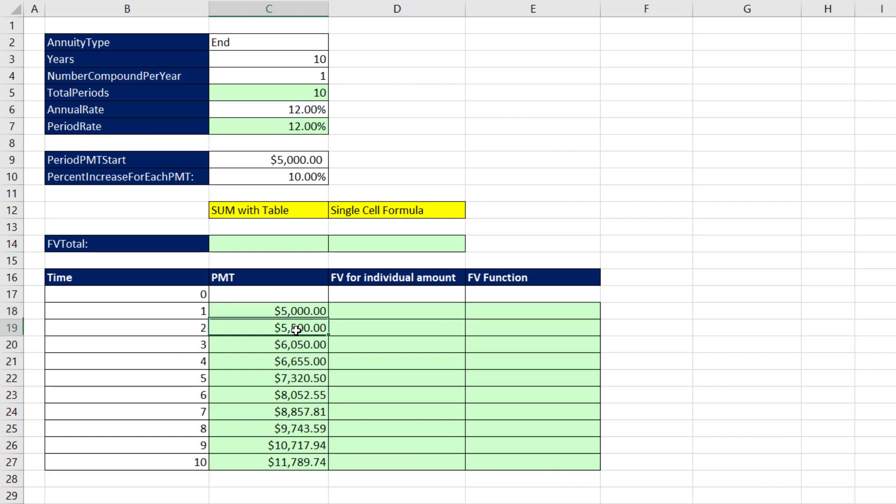
left_click(291, 465)
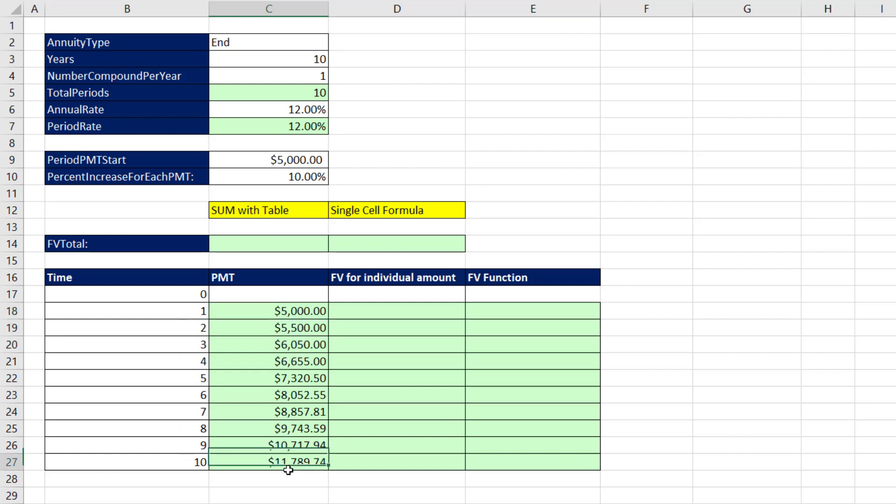
- Calculate the remaining compounding periods in G18 with =$C$5-B18 and fill it down through G27
left_click(711, 312)
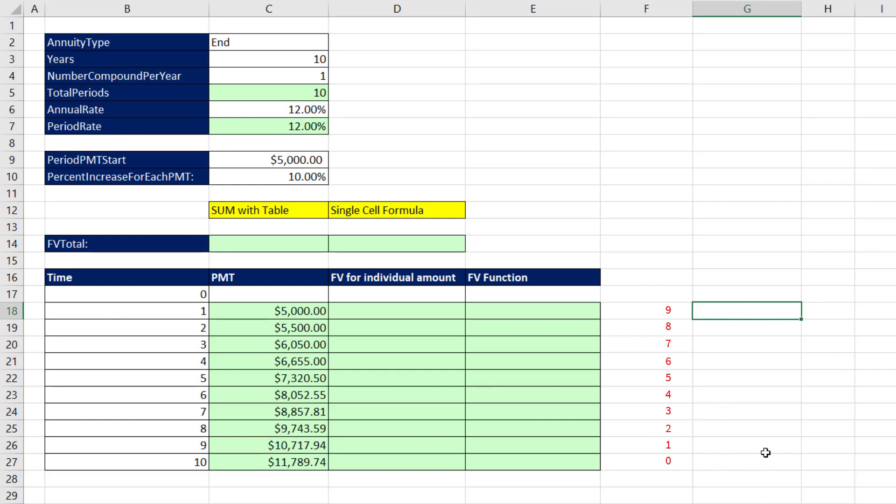
type("=")
left_click(306, 93)
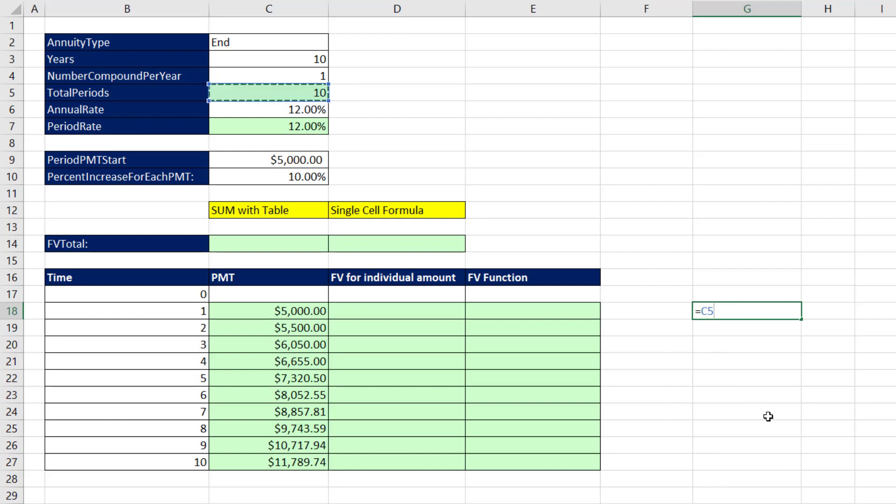
key("F4")
type("-")
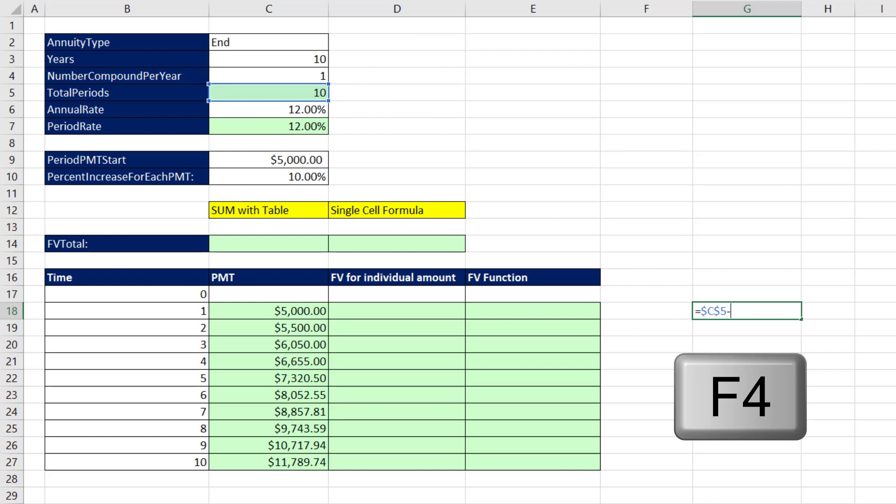
left_click(158, 313)
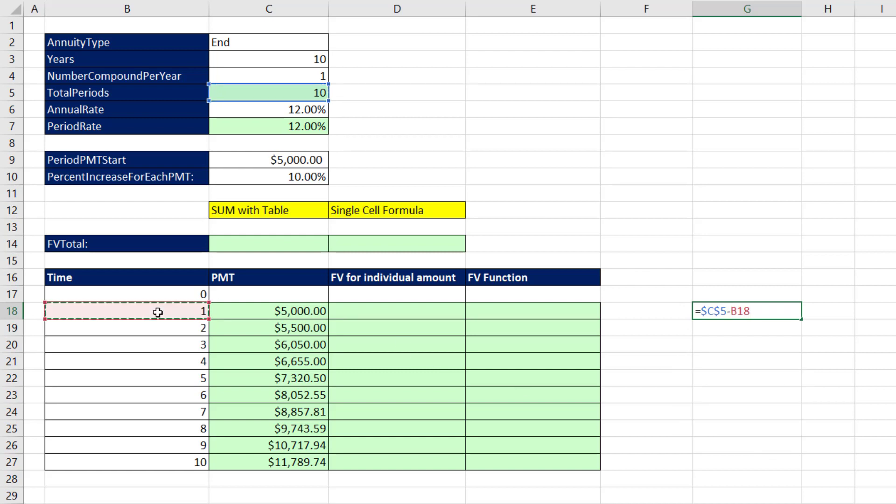
key("ctrl+Return")
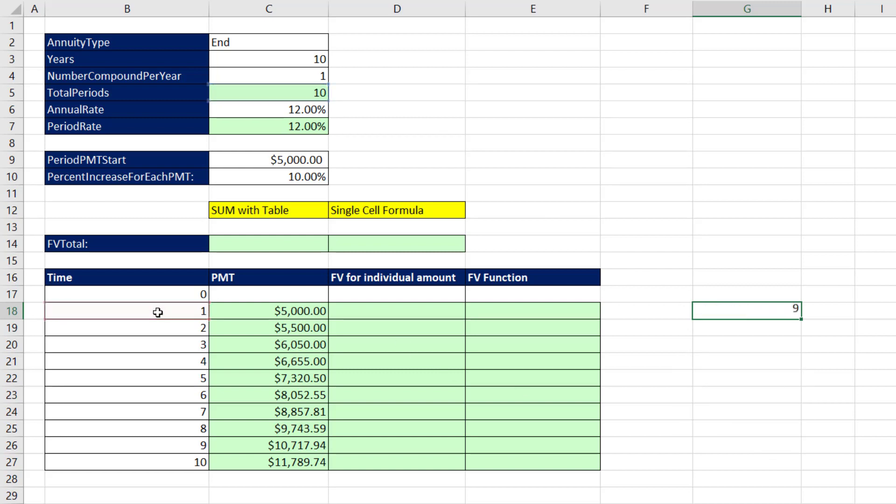
left_click_drag(802, 320, 807, 467)
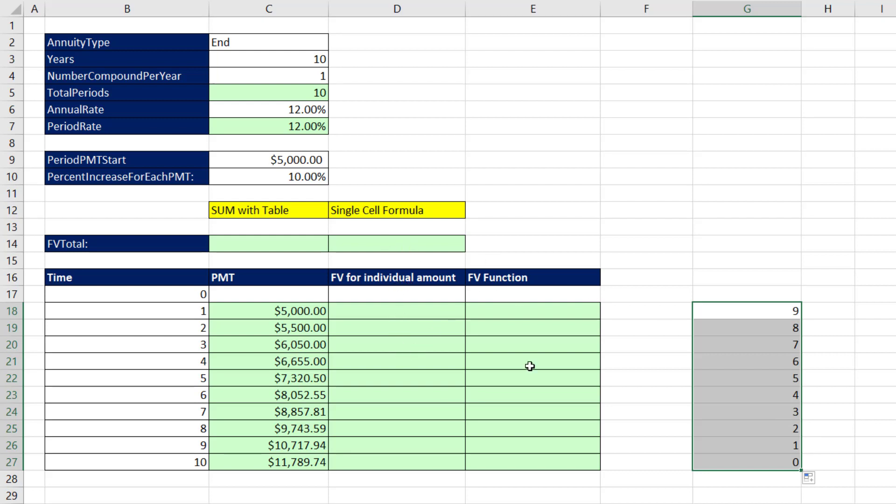
- Begin an FV function in E18 with PeriodRate $C$7 as the rate and $C$5-B18 as the number of periods
left_click(511, 317)
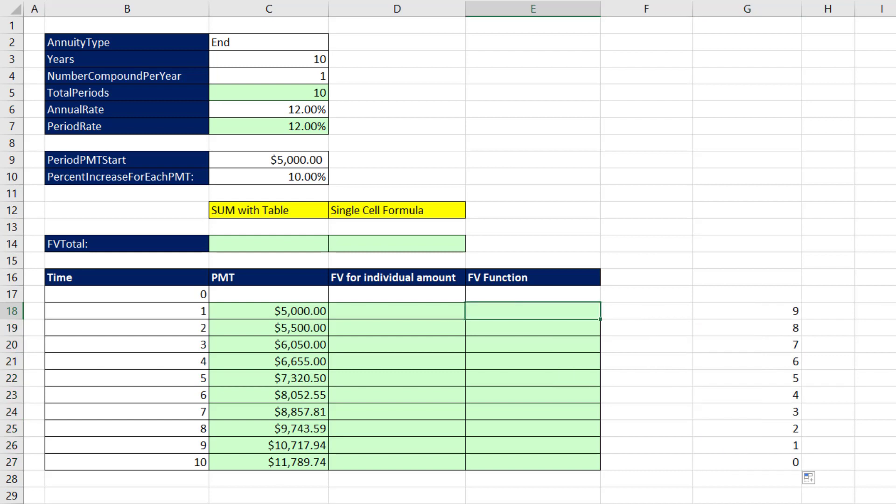
type("=fv")
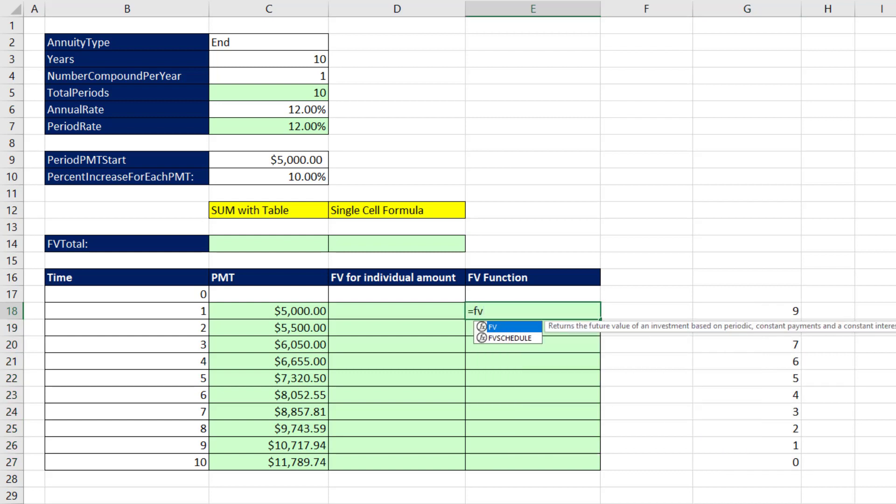
key("Tab")
left_click(290, 124)
key("F4")
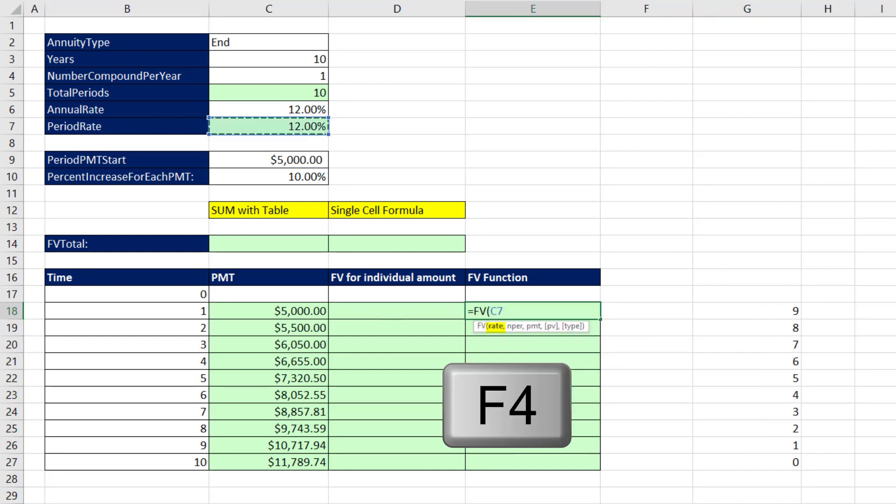
type(",")
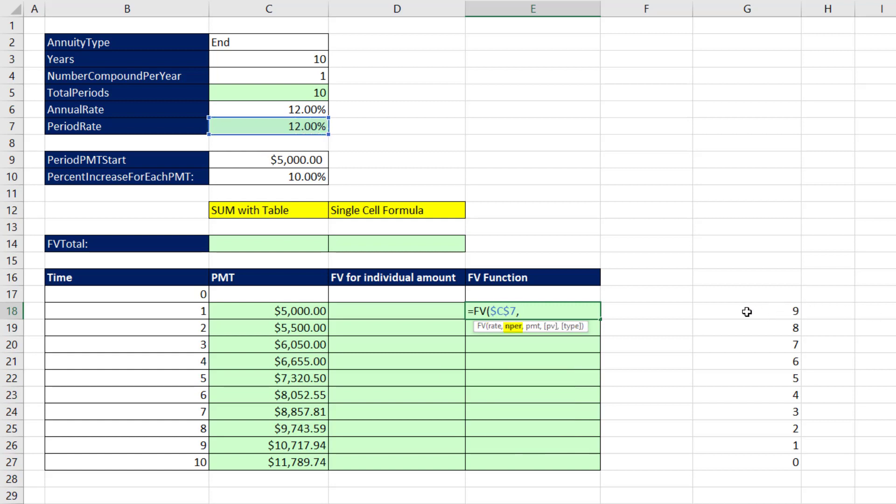
left_click(321, 92)
key("F4")
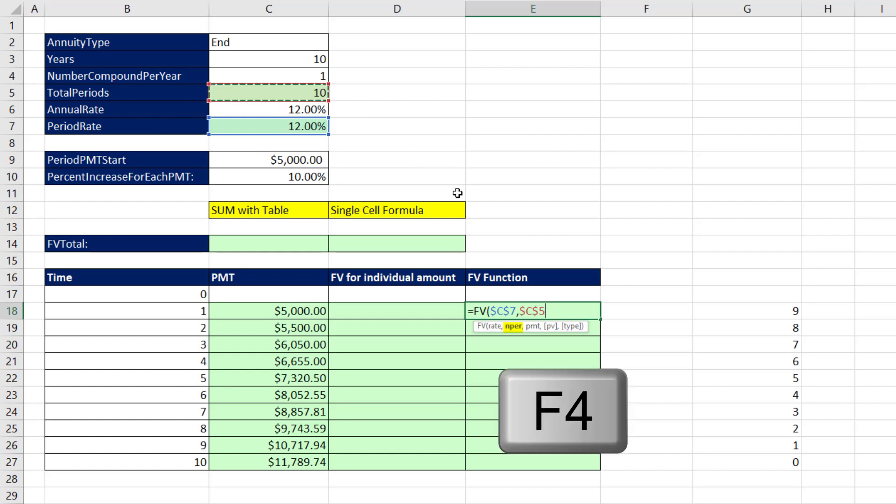
type("-")
left_click(206, 308)
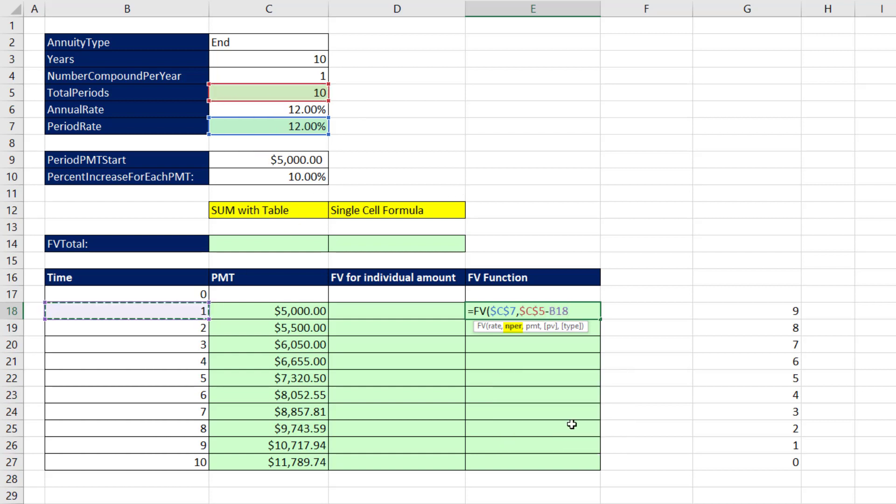
type(",")
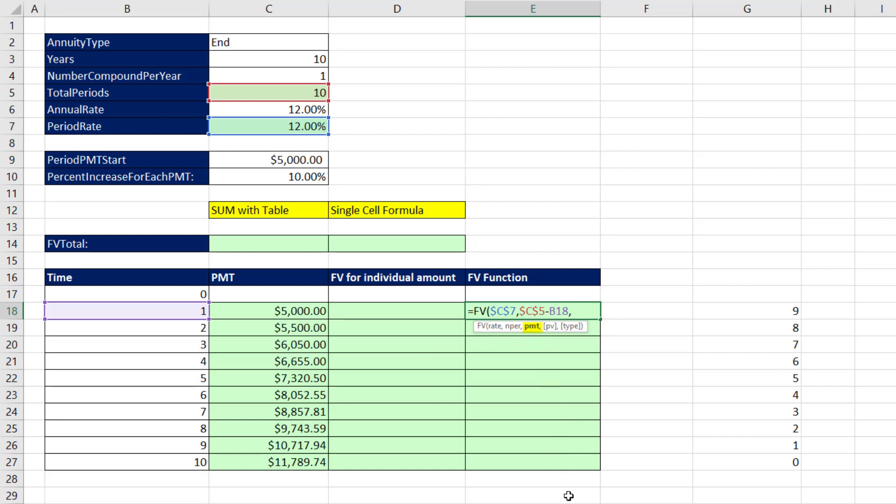
- Complete the FV formula in E18 by leaving pmt empty and using -C18 as the present value
type(",")
type("-")
left_click(278, 313)
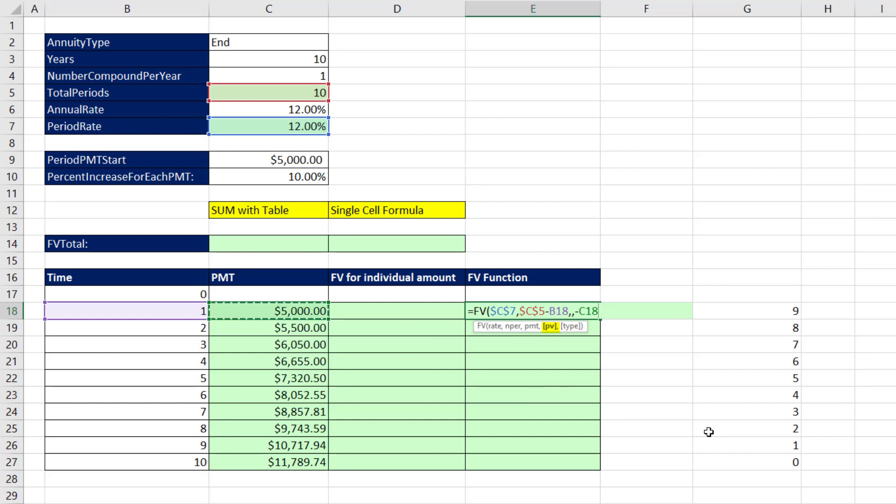
type(")")
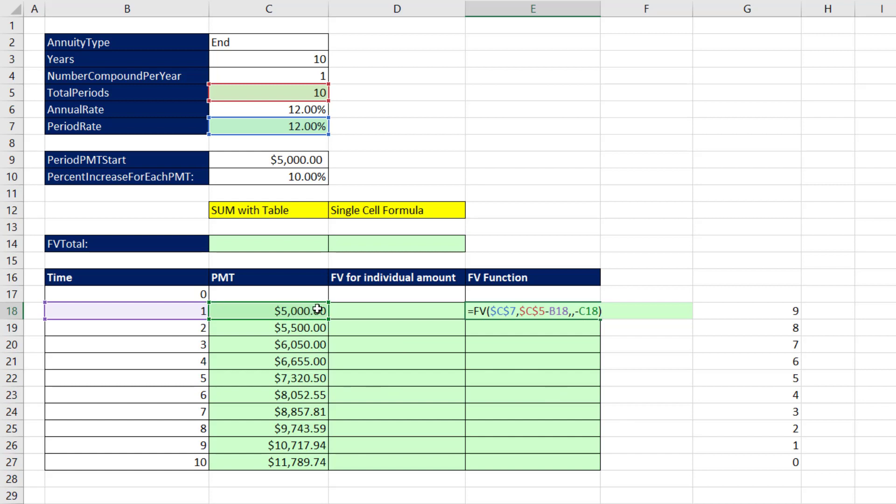
key("ctrl+Return")
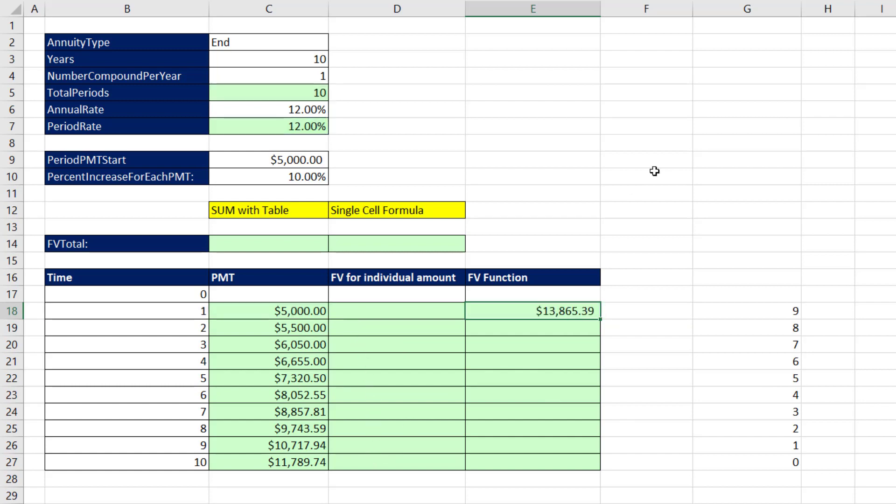
- Fill the FV formula from E18 down through E27 and verify the cell references in E27
mouse_move(600, 321)
left_mouse_down()
mouse_move(623, 474)
mouse_move(618, 327)
mouse_move(609, 317)
left_mouse_up()
left_click_drag(600, 322, 544, 460)
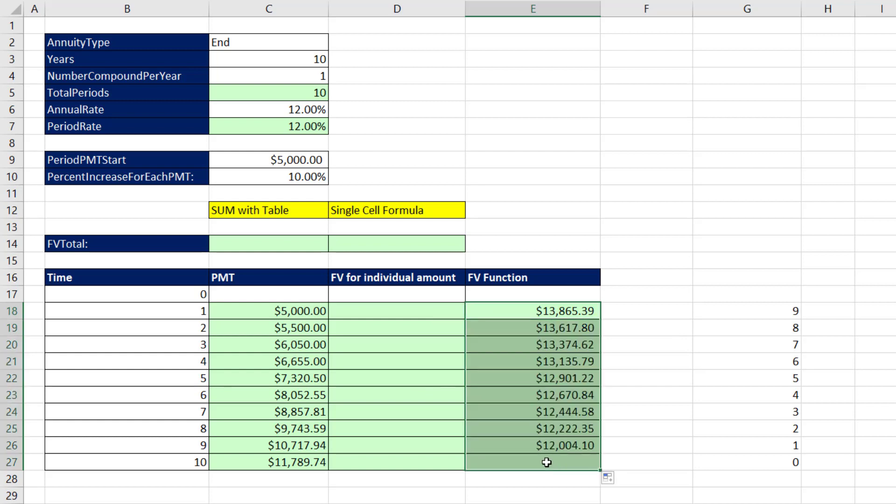
left_click(545, 460)
key("F2")
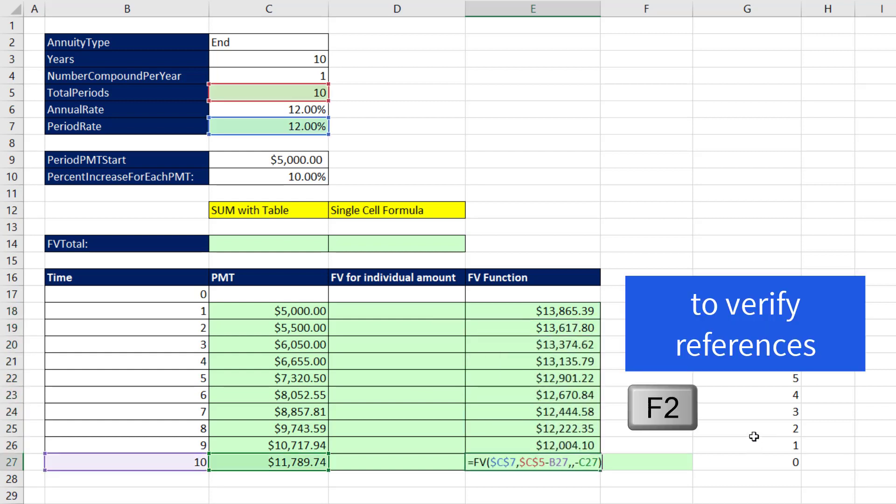
key("Escape")
- Begin the individual future value formula in D18 with =C18*(1+$C$7)^, the payment times one plus PeriodRate raised to a power
left_click(424, 310)
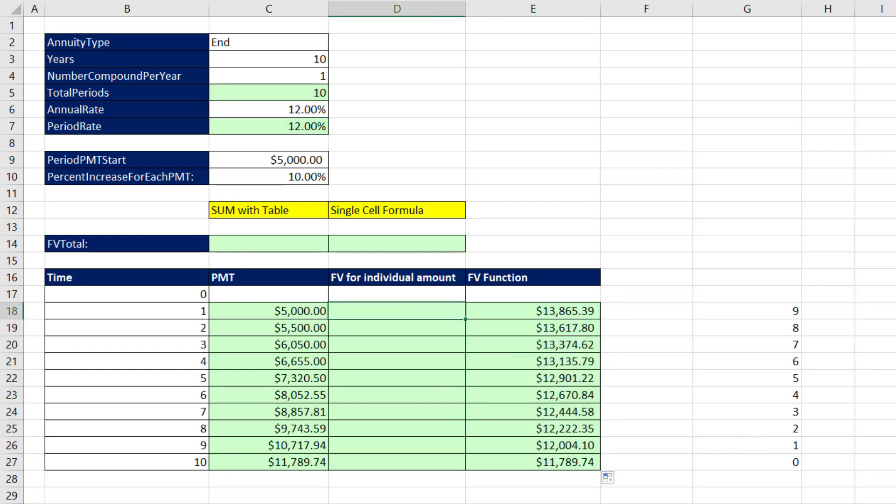
type("=")
left_click(298, 312)
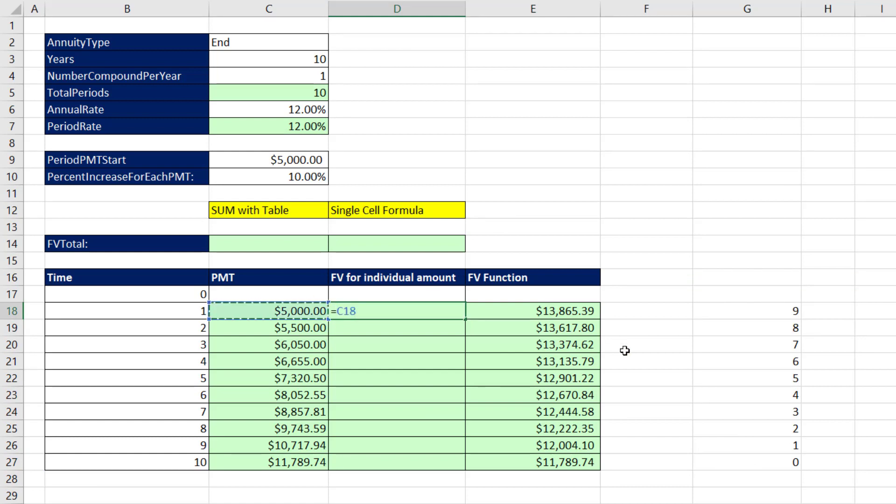
type("*(1+")
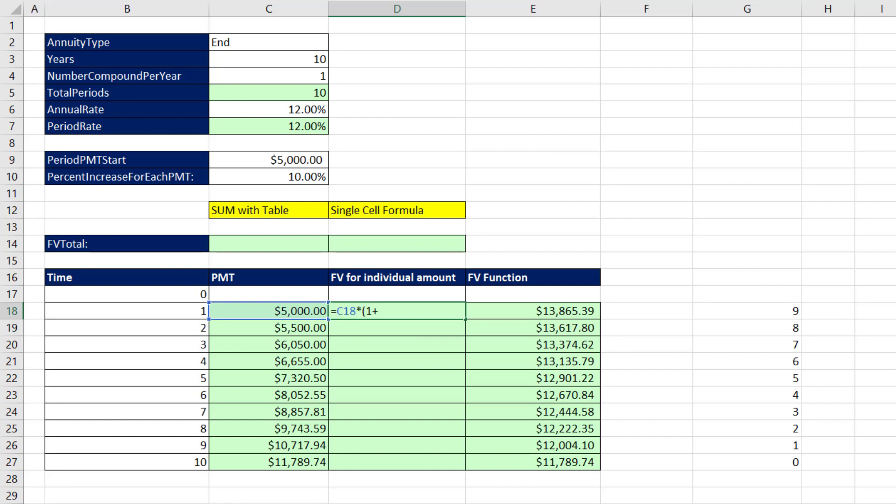
left_click(316, 126)
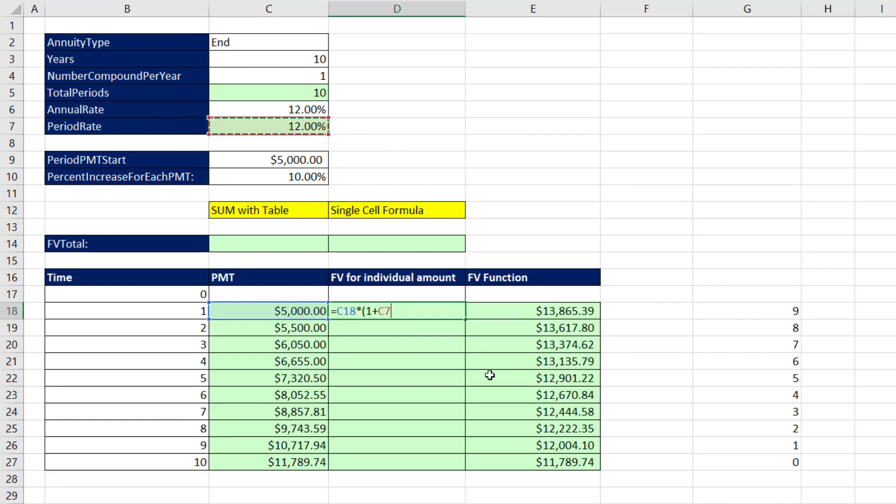
key("F4")
type(")^")
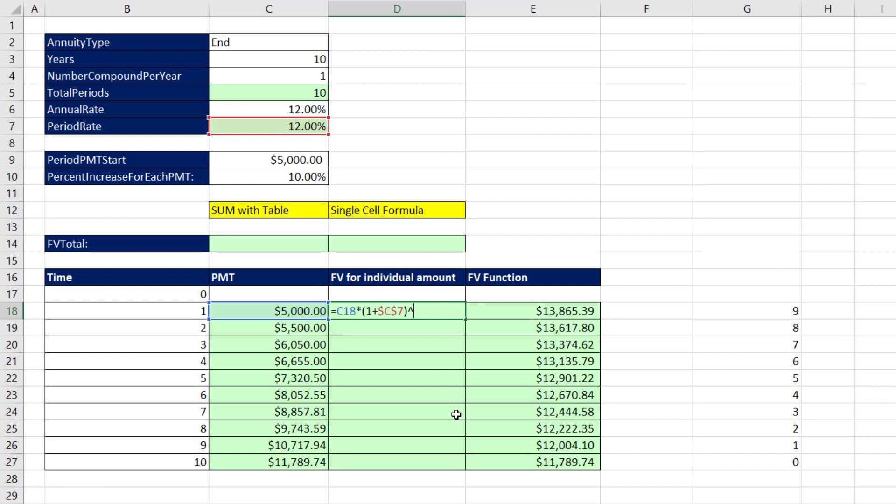
- Complete the D18 formula with the exponent ($C$5-B18) and fill it down through D27
type("(")
left_click(306, 92)
key("F4")
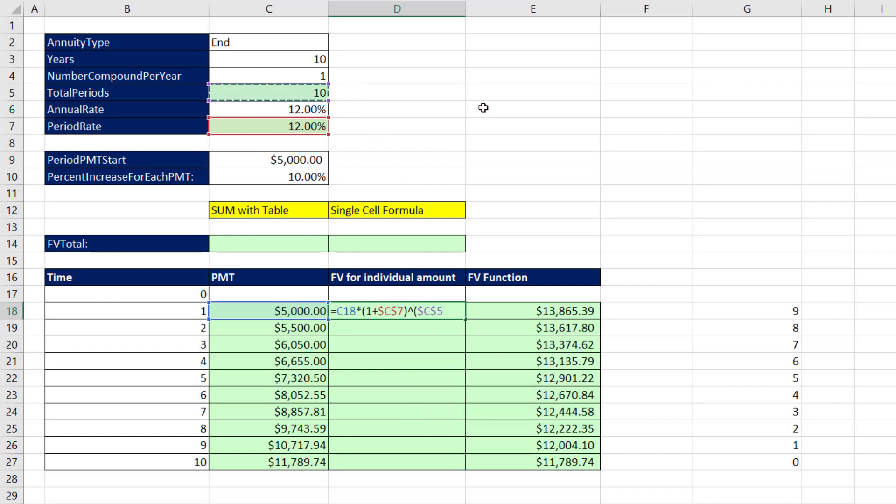
type("-")
left_click(179, 312)
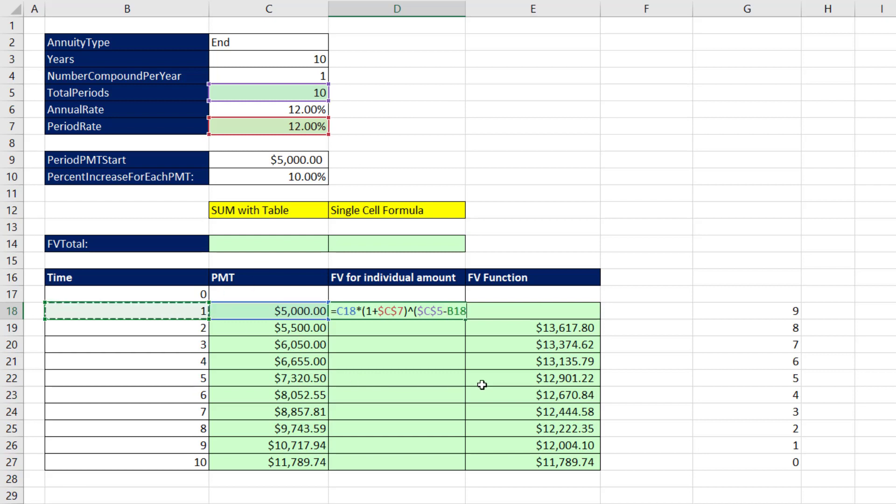
type(")")
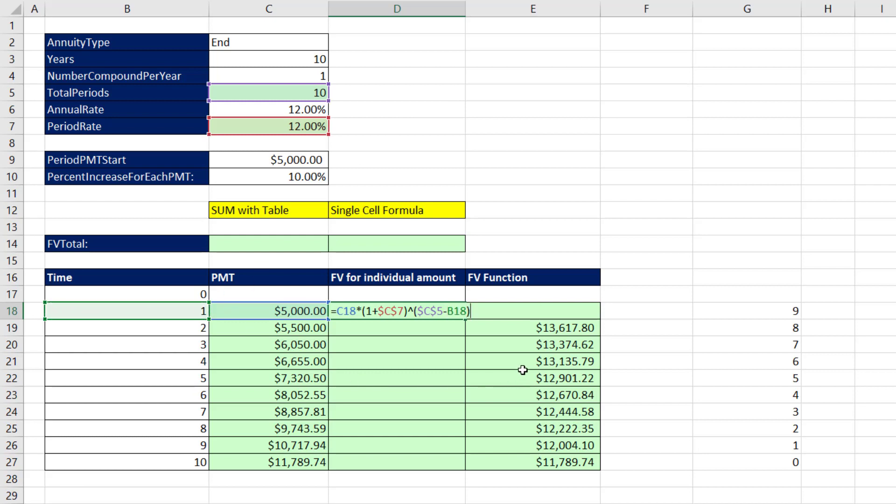
key("ctrl+Return")
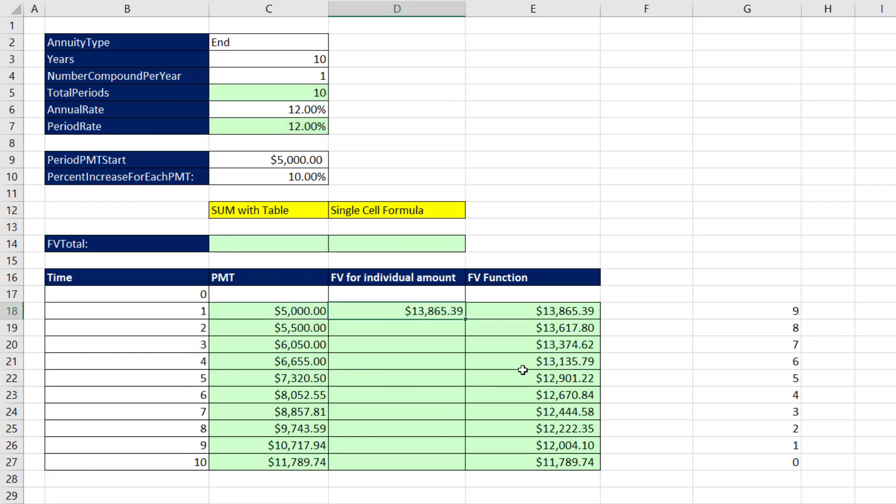
double_click(466, 320)
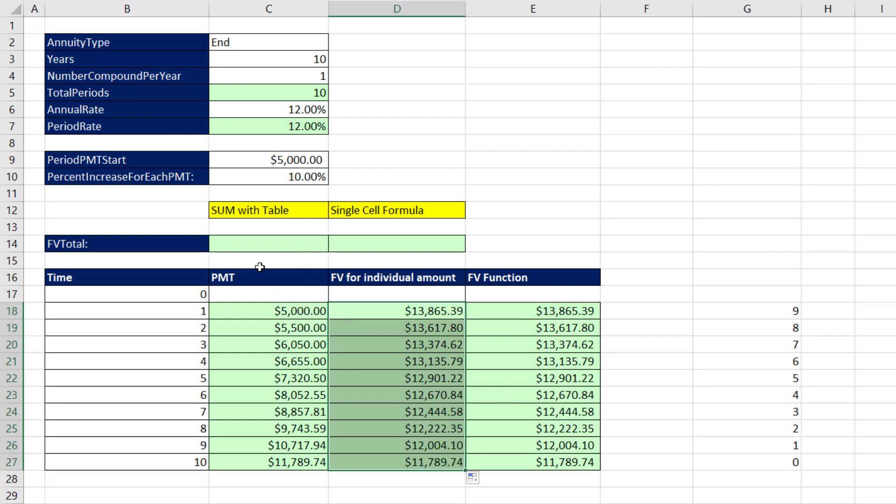
- Total the individual future values in C14 with the formula =SUM(D18:D27)
left_click(283, 242)
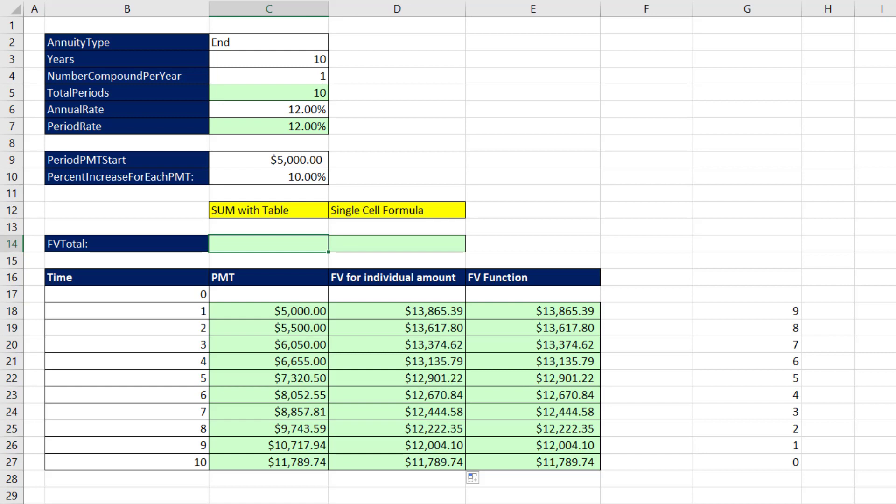
key("alt+equal")
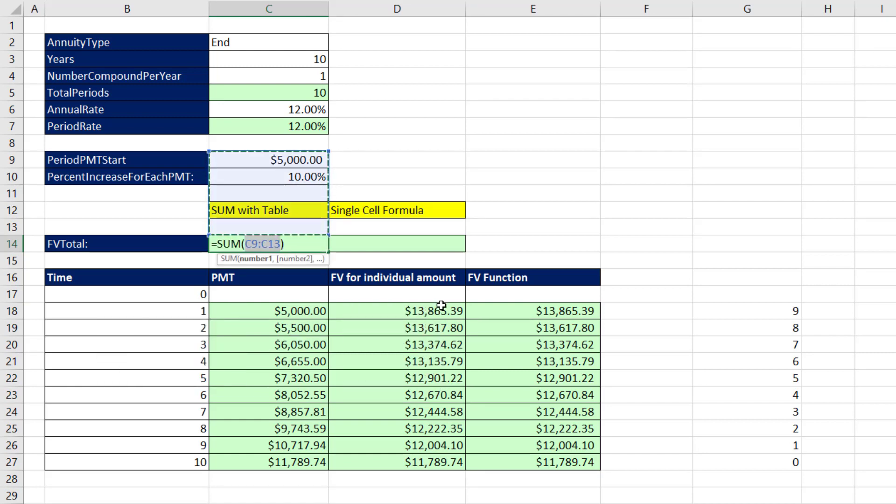
left_click(442, 311)
left_click_drag(438, 348, 438, 463)
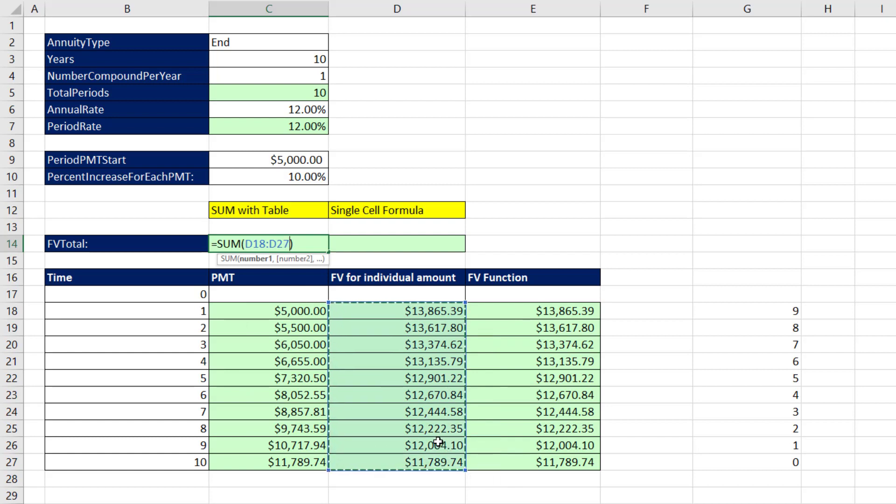
key("Return")
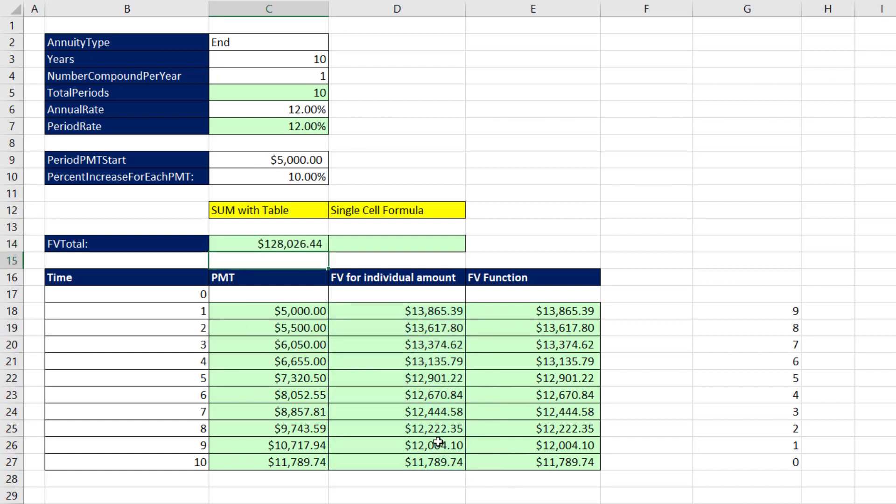
left_click(293, 160)
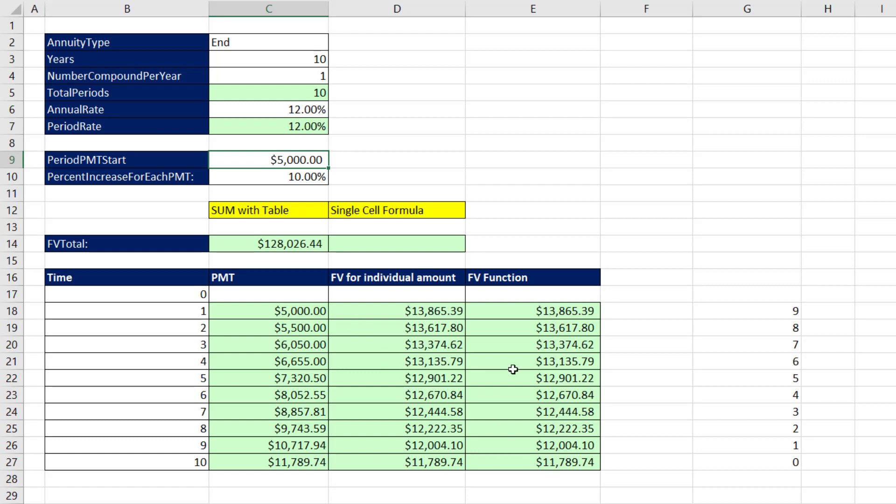
- Review the growing payment amounts in C18 through C27 that the single-cell formula has to reproduce
left_click(387, 244)
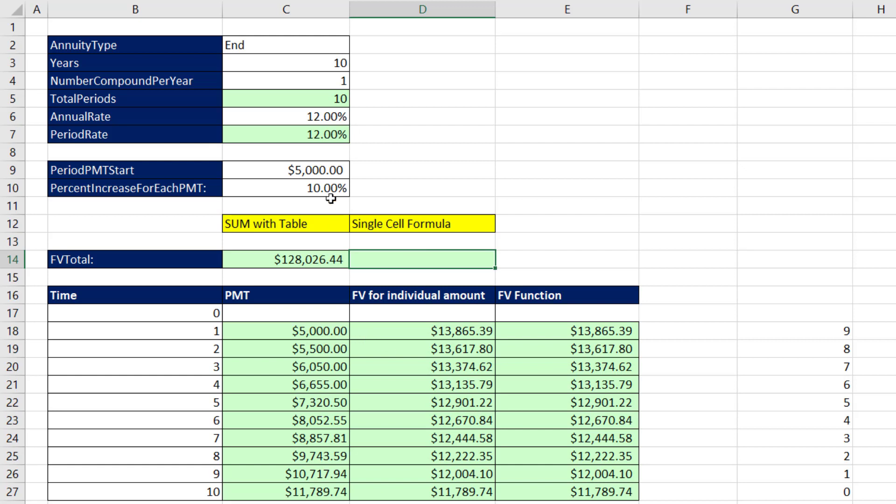
left_click(305, 334)
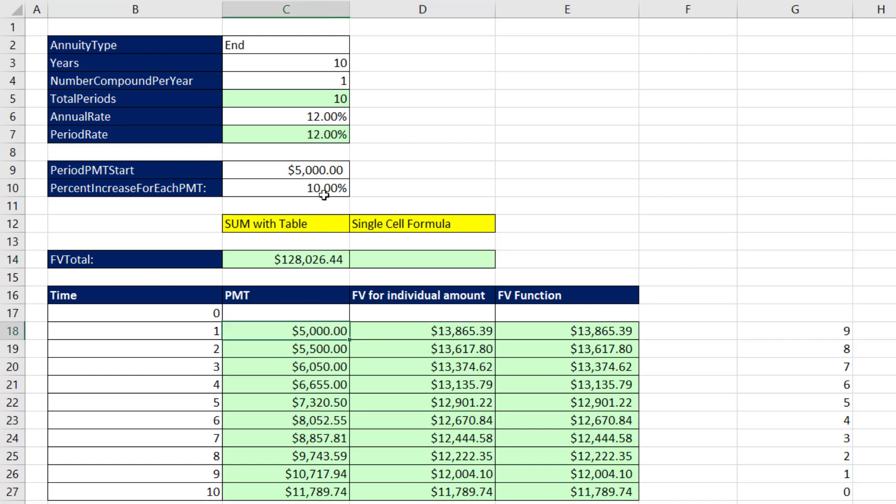
left_click(322, 349)
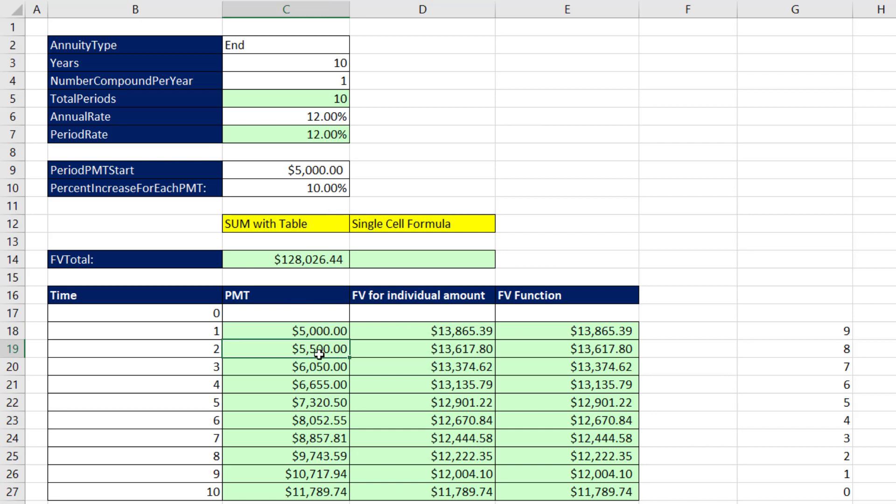
left_click(318, 366)
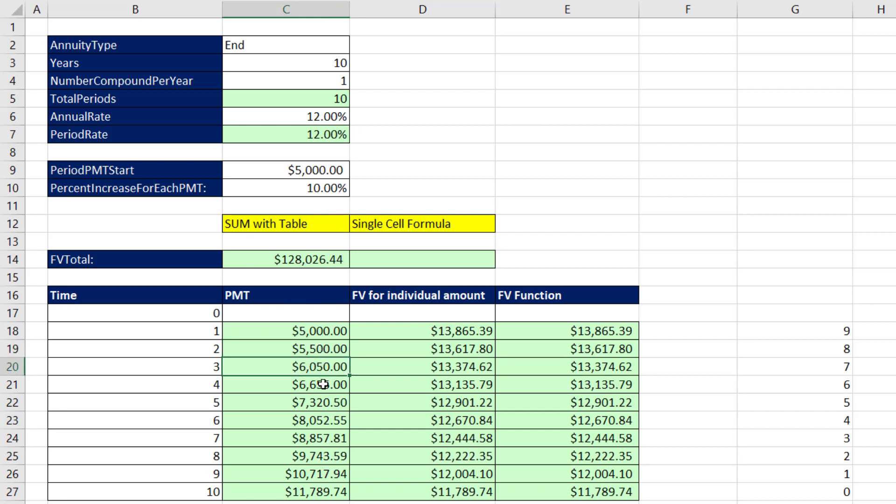
left_click(323, 384)
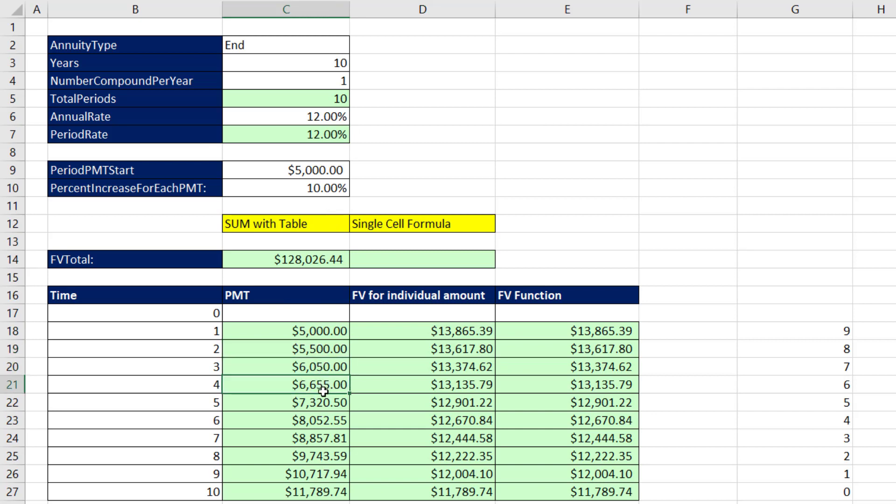
left_click(326, 494)
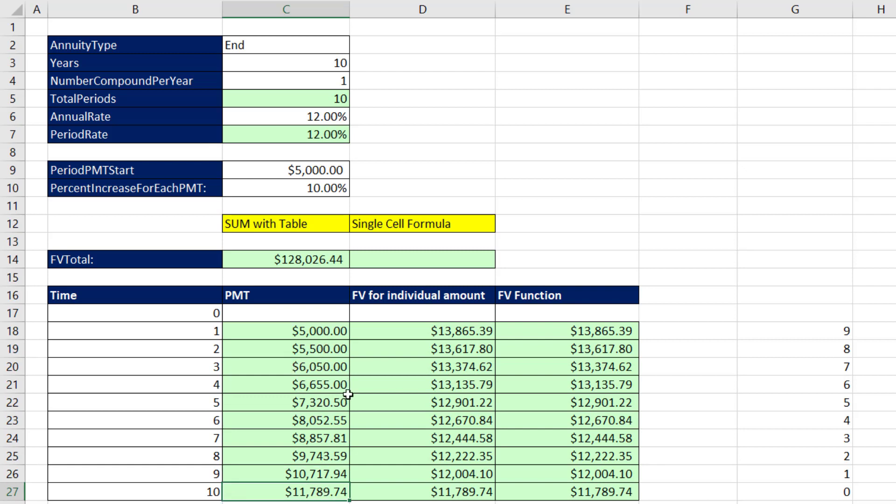
- Begin the single-cell formula in D14 with =INDIRECT("1:"&C5), joining 1: to the TotalPeriods cell
left_click(383, 261)
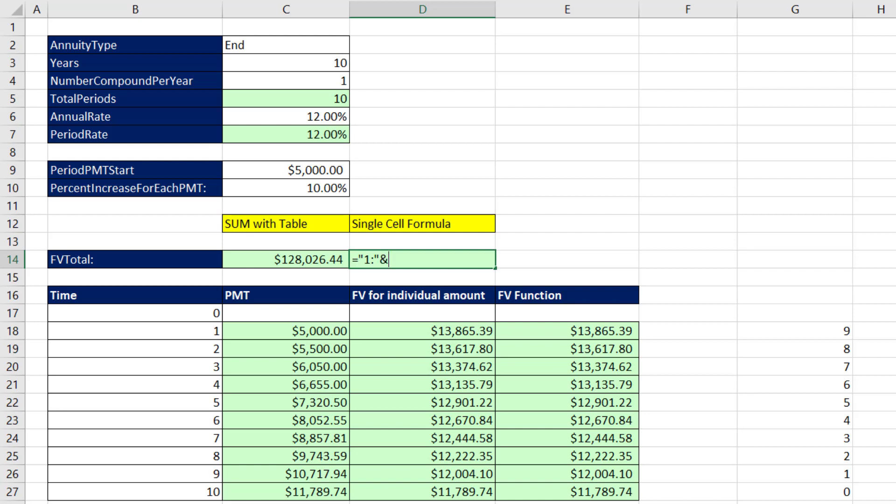
type("=\"1:\"&")
left_click(278, 100)
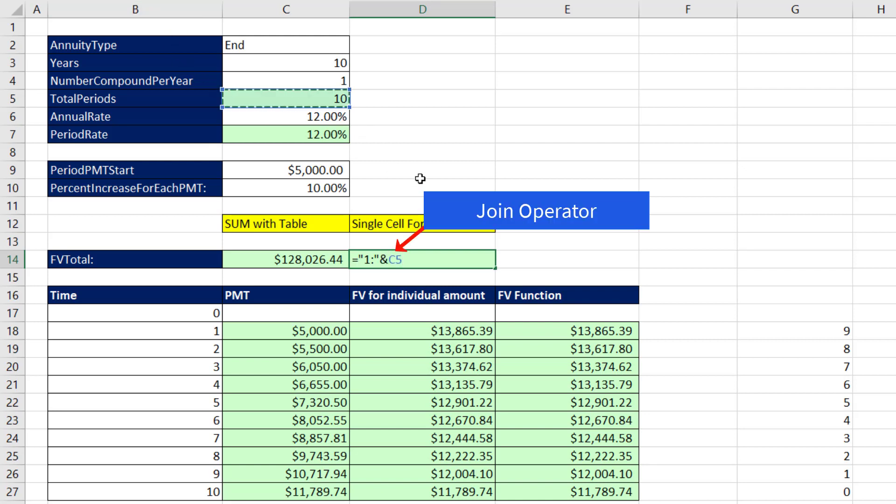
left_click(358, 260)
type("ind")
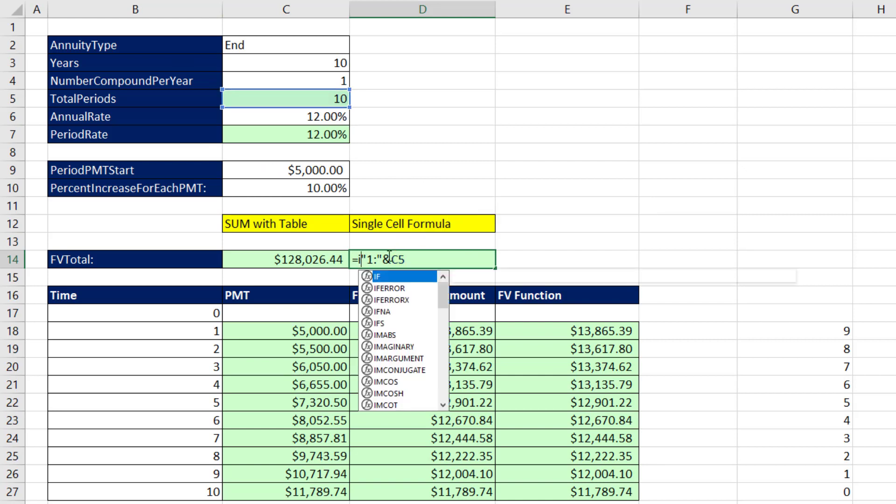
type("i")
key("Tab")
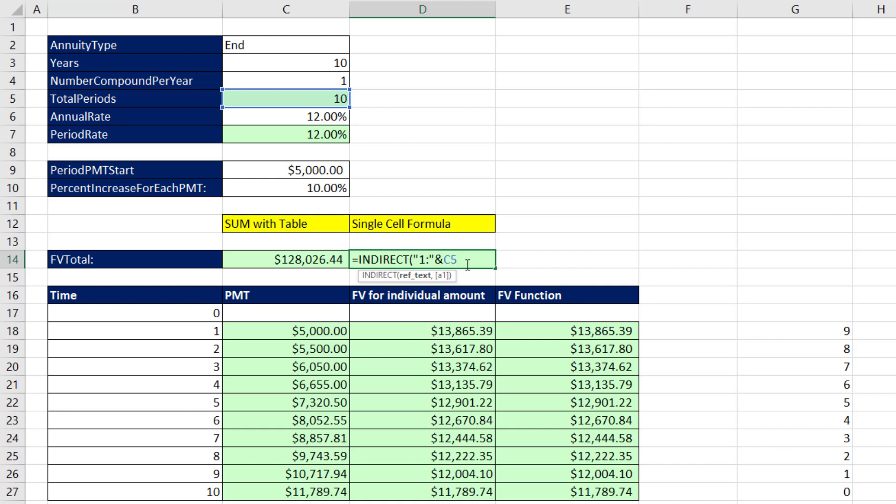
type(")")
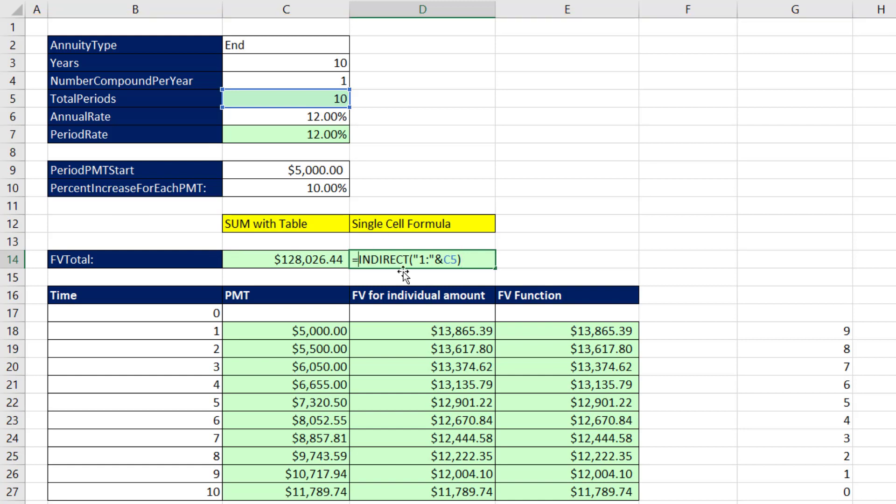
- Wrap the INDIRECT expression in D14 with ROW, preview the evaluated array, and restore the formula
type("ROW(")
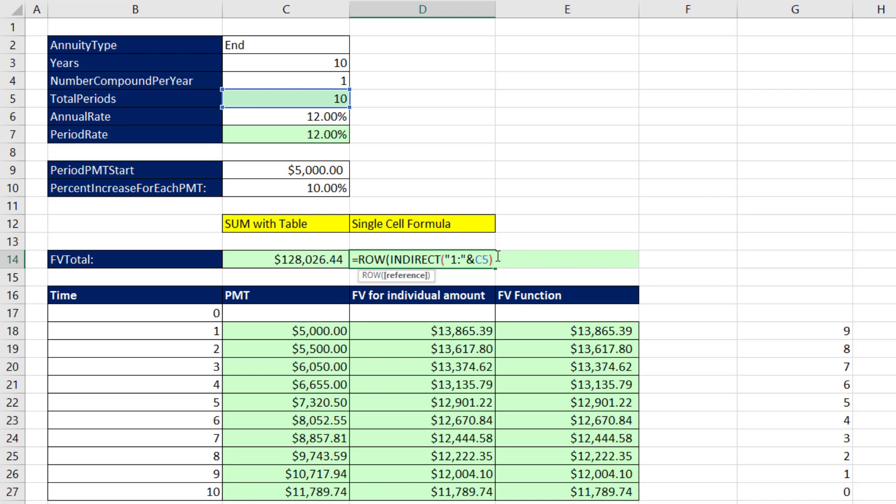
type(")")
key("F9")
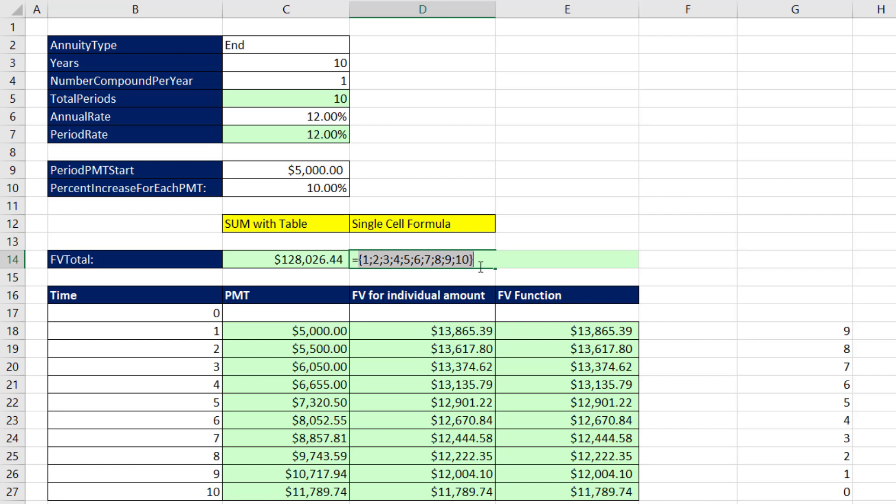
key("ctrl+z")
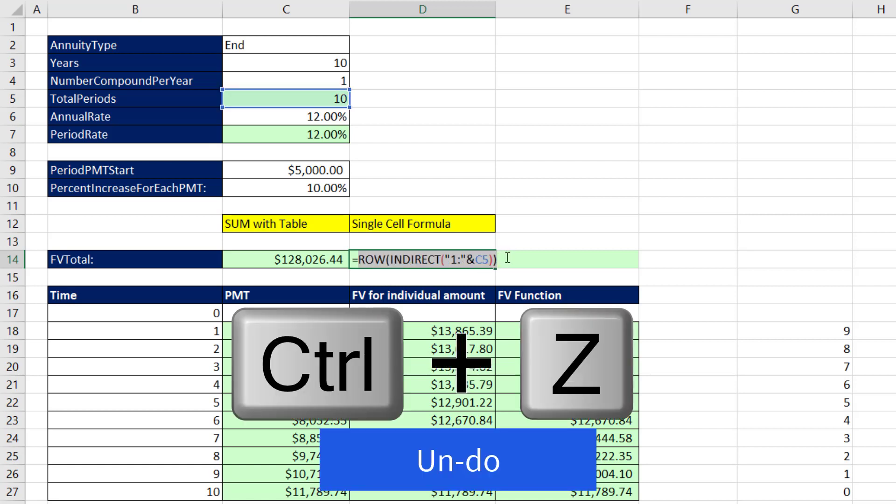
- Subtract 1 from the ROW expression in D14, preview the evaluated array, and restore the formula
key("End")
type("-1")
key("F9")
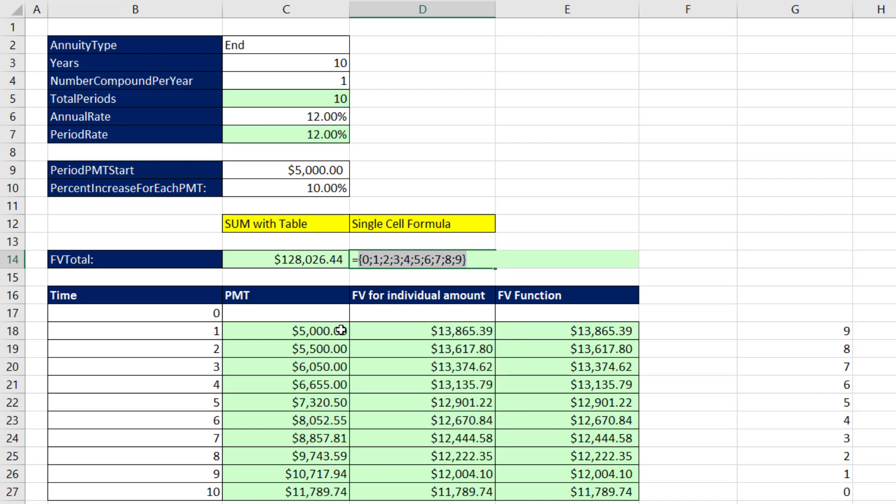
key("ctrl+z")
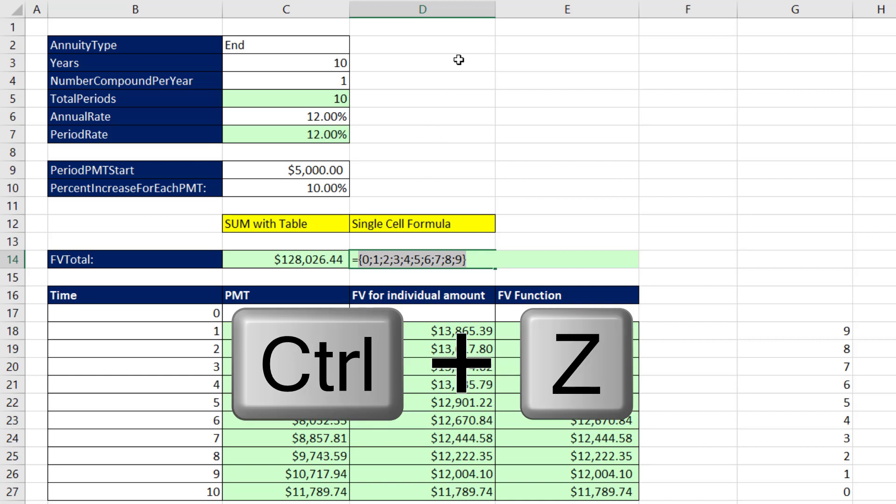
- Insert C9*(1+C10)^ before the ROW expression in D14, growing the starting payment by the percent increase
left_click(359, 259)
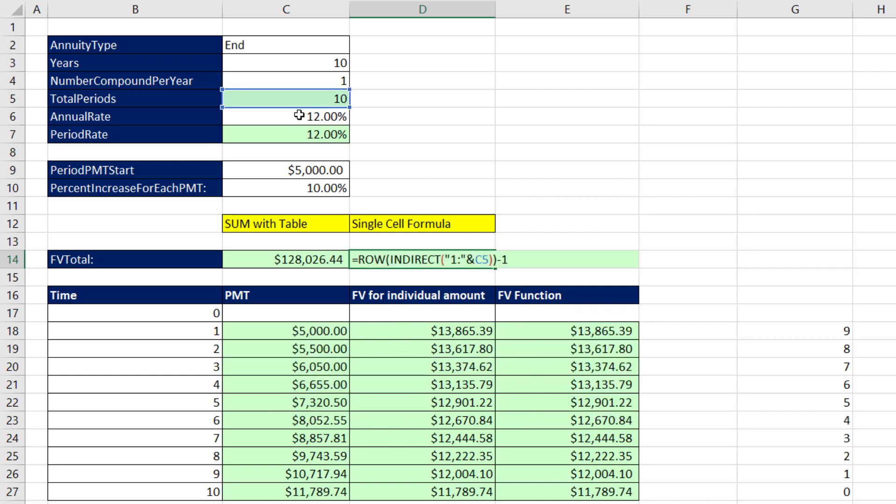
left_click(297, 170)
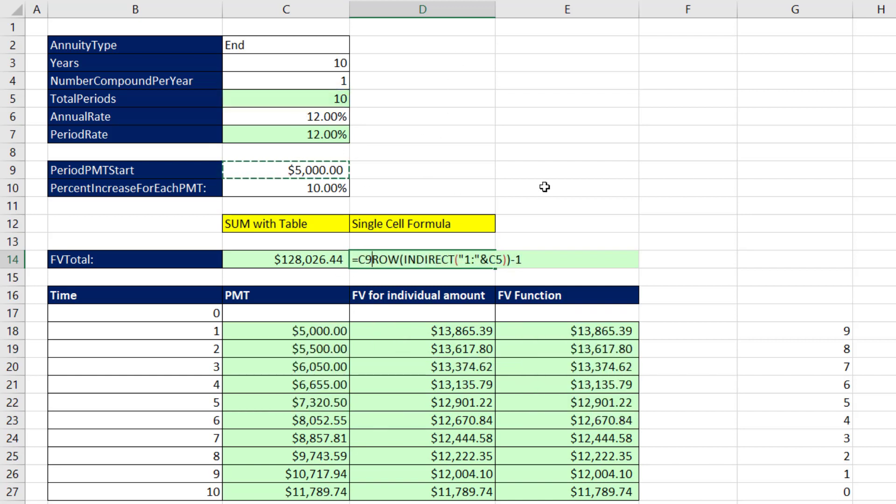
type("*(1")
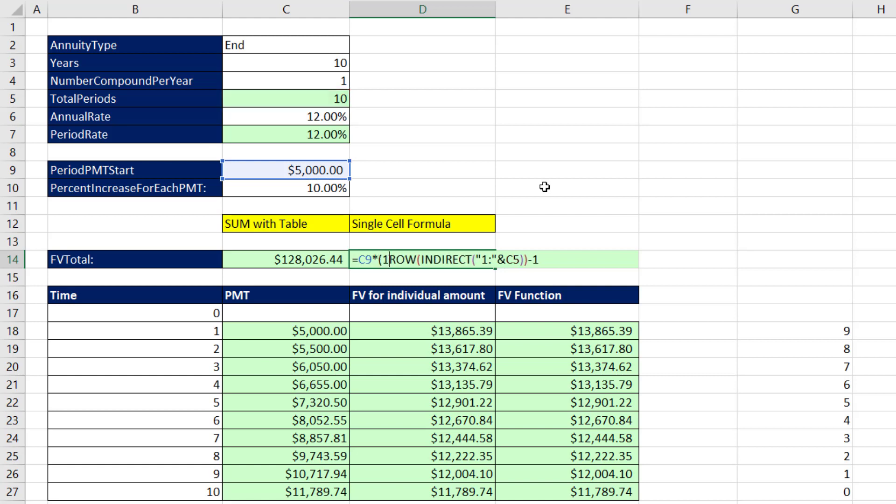
type("+")
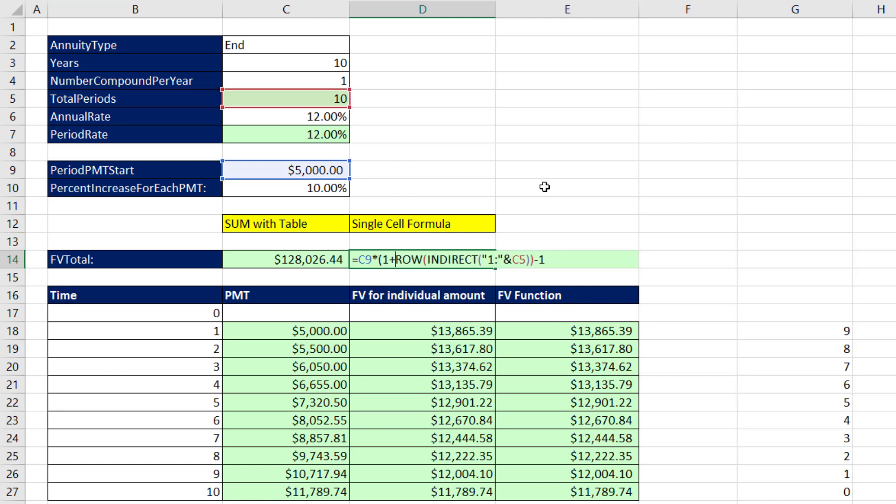
left_click(341, 188)
type(")")
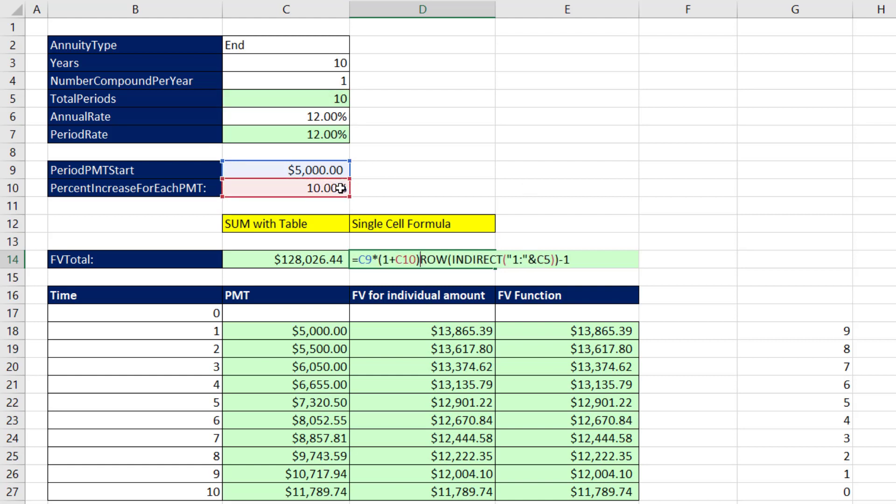
type("^")
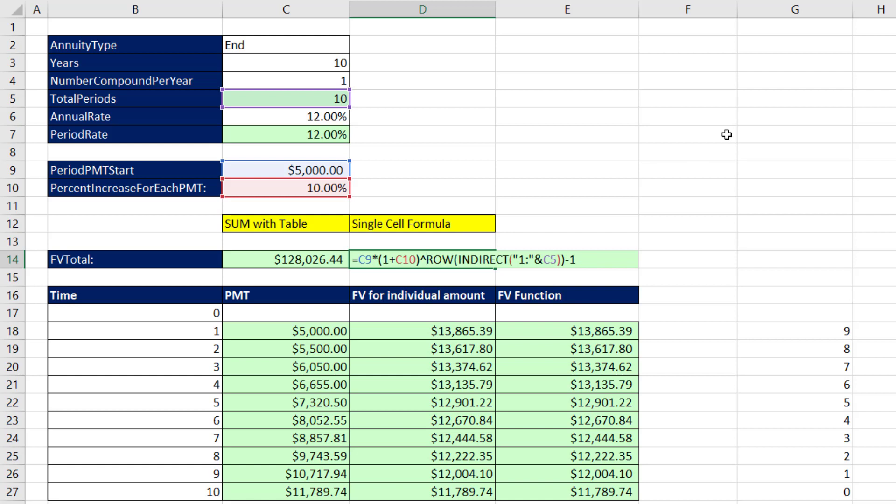
- Enclose ROW(INDIRECT("1:"&C5))-1 in parentheses as the exponent, preview the evaluated payments, and restore the formula
type("(")
left_click(597, 259)
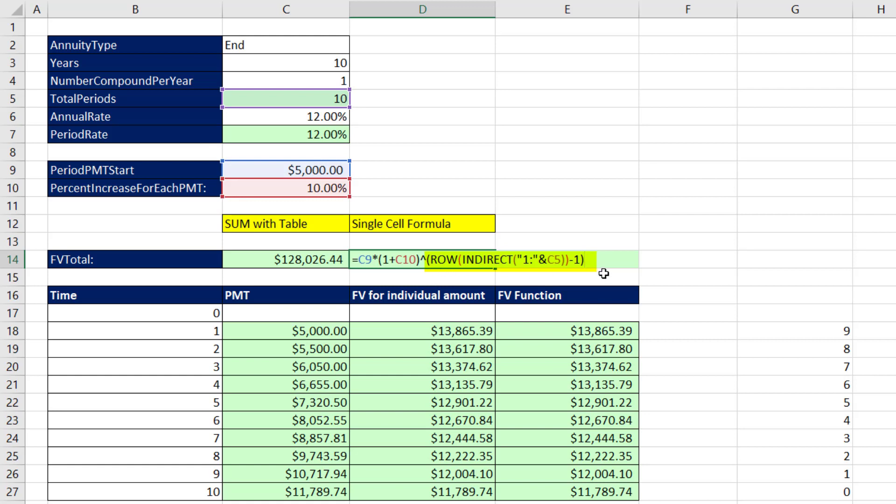
key("F9")
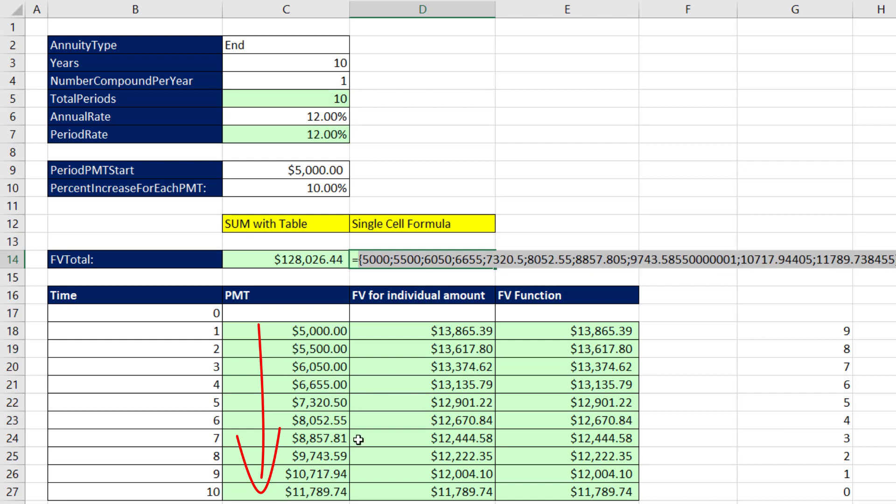
key("ctrl+z")
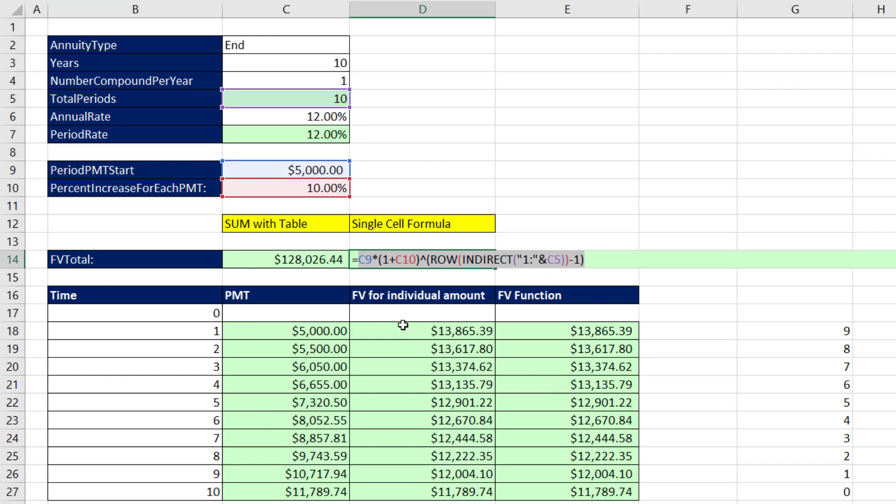
- Append *(1+C7)^ to the D14 formula to compound each payment at the PeriodRate
left_click(604, 260)
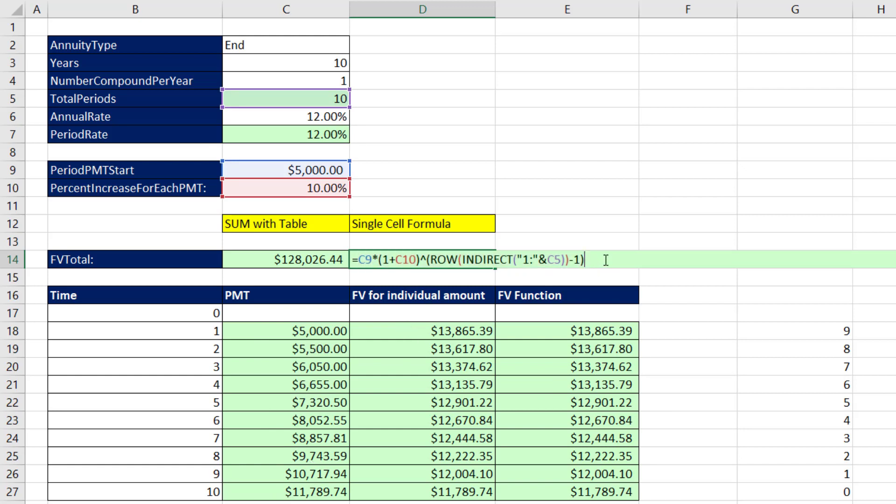
type("*(1+")
left_click(339, 133)
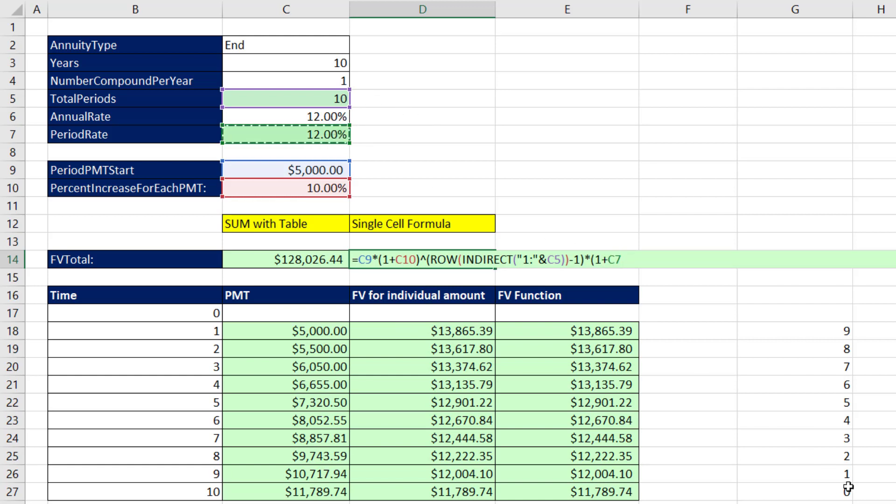
type(")^")
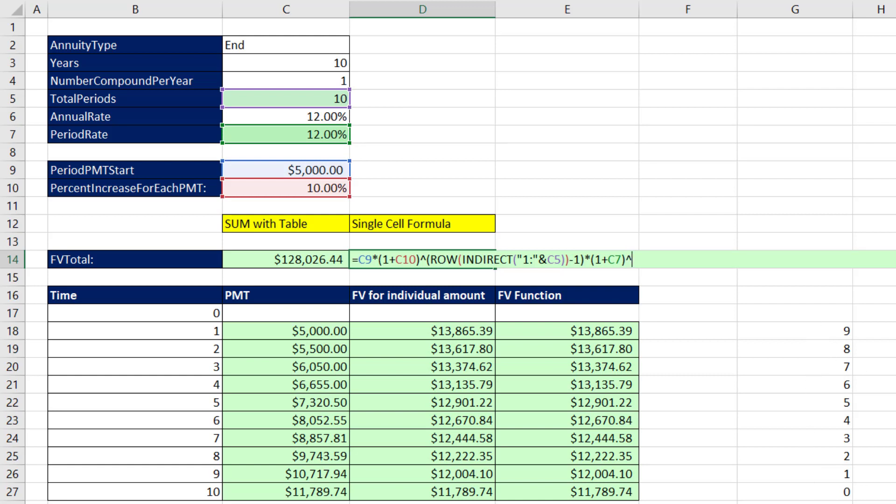
- Copy ROW(INDIRECT("1:"&C5)) from the first exponent into the second one and subtract C5 from it
left_click(433, 259)
left_click_drag(435, 259, 569, 259)
key("ctrl+c")
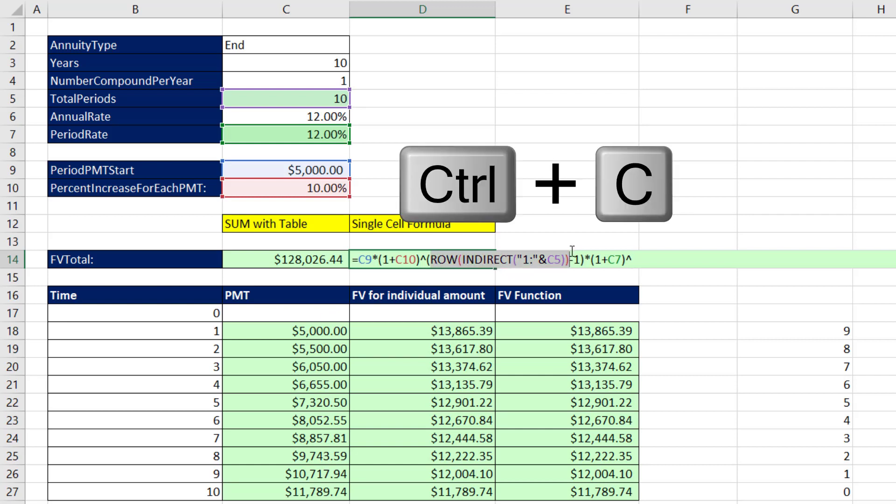
key("ctrl+v")
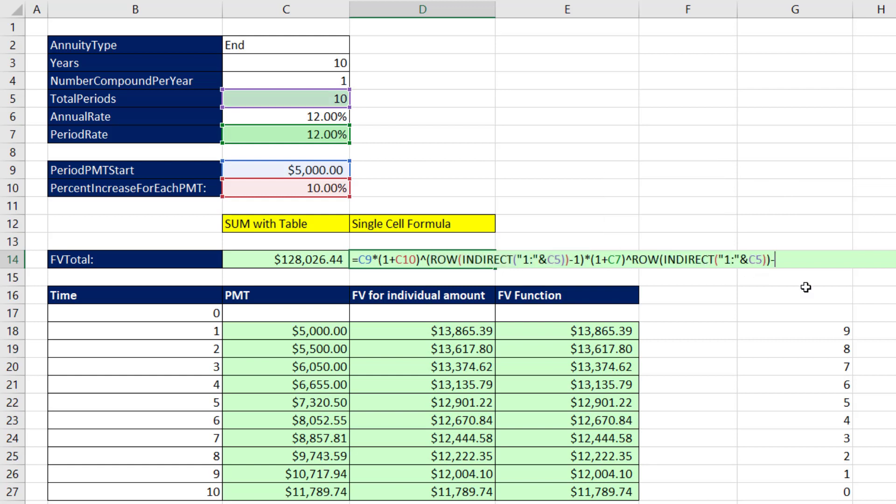
left_click(331, 99)
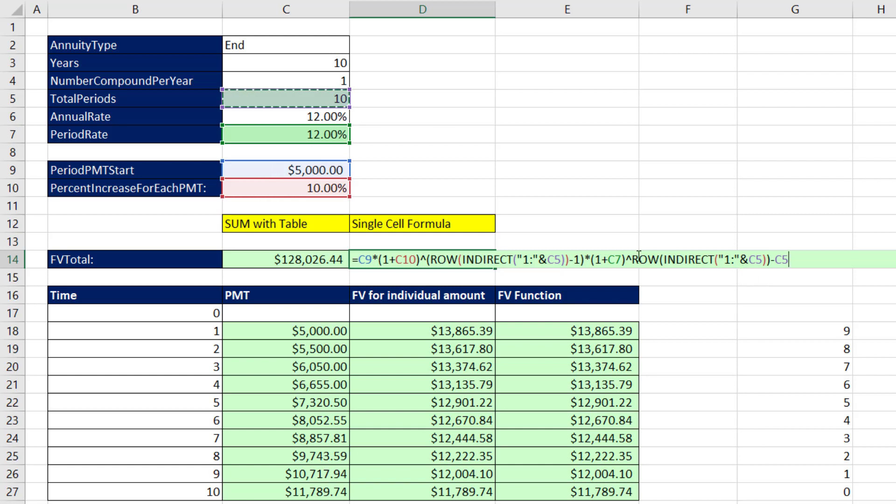
- Preview the second exponent's evaluated array, restore it, and wrap ROW(INDIRECT("1:"&C5))-C5 in ABS
left_click_drag(633, 260, 845, 261)
key("F9")
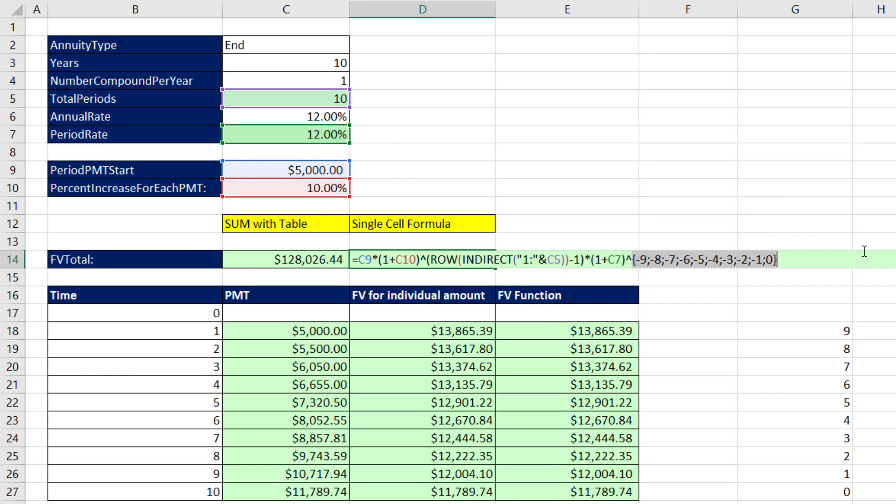
key("ctrl+z")
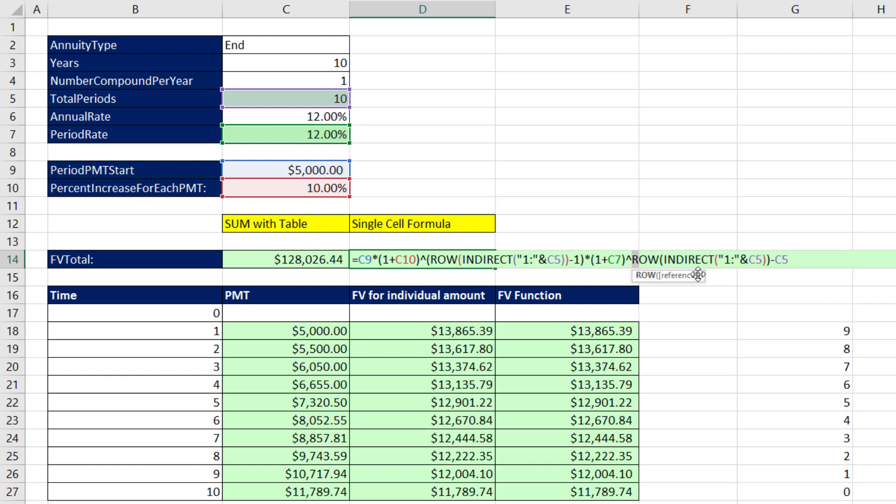
type("ABS(")
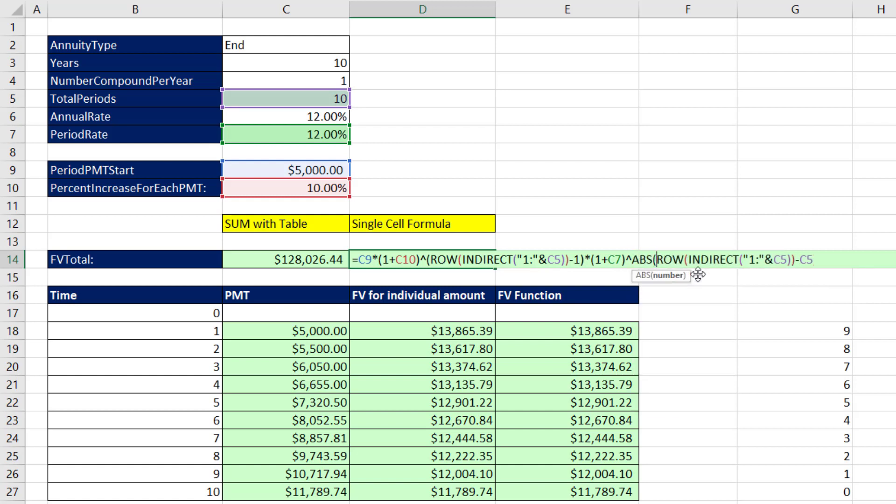
type(")")
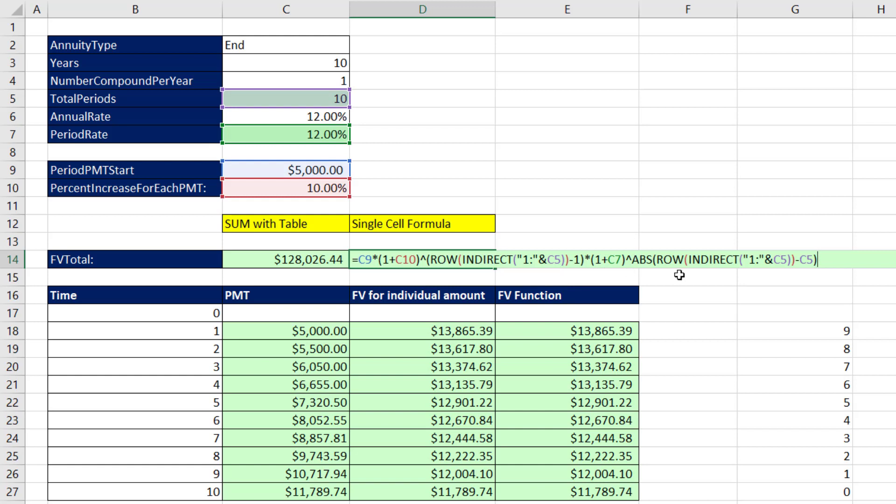
- Preview the evaluated D14 array, restore the formula, wrap it in SUM and enter it as an array formula
key("F9")
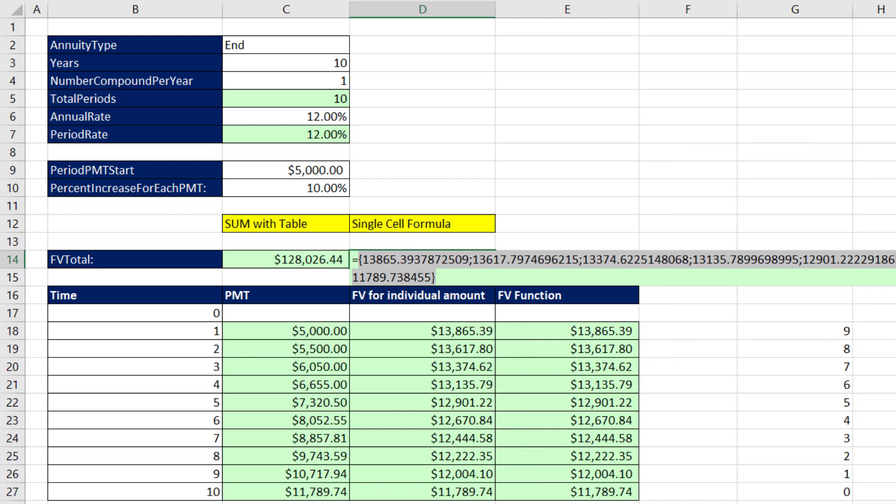
key("ctrl+z")
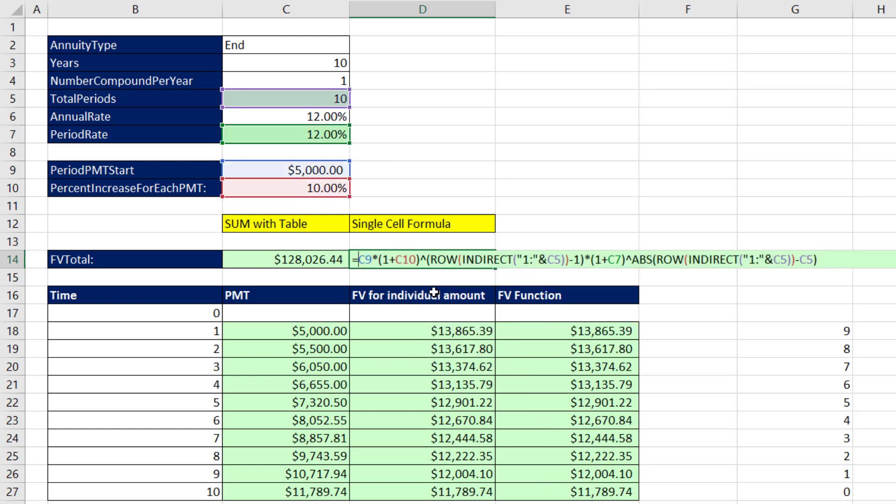
type("SUM(")
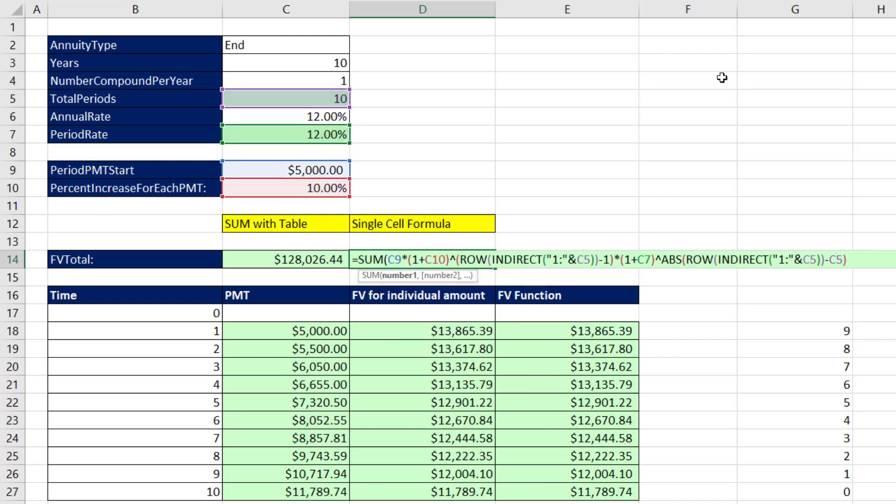
type(")")
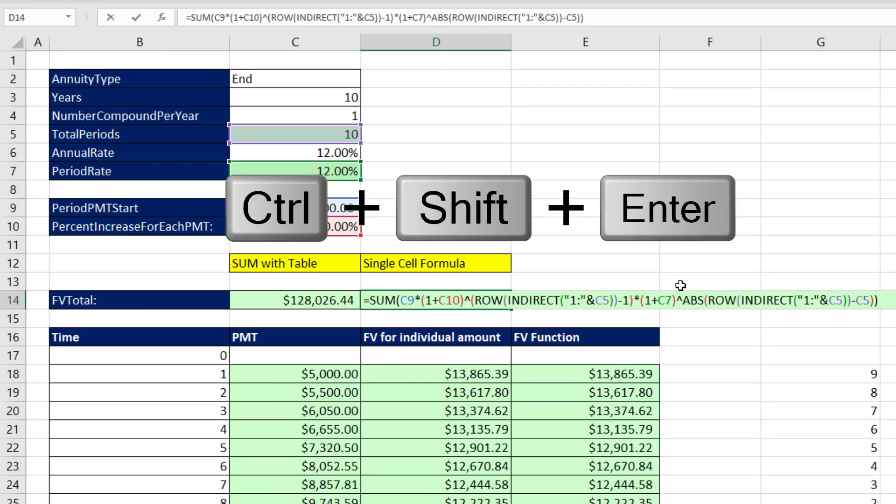
key("ctrl+shift+Return")
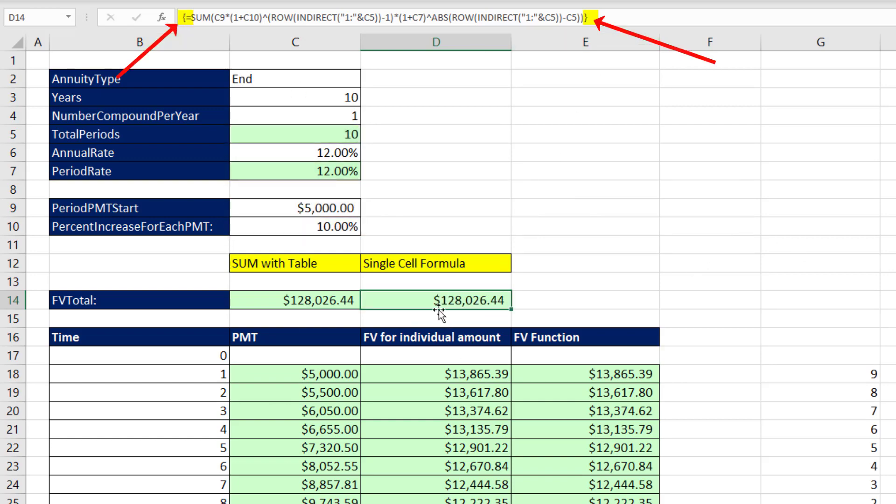
- Replace SUM with SUMPRODUCT in the D14 formula, check its argument, and enter it as a regular formula
double_click(432, 296)
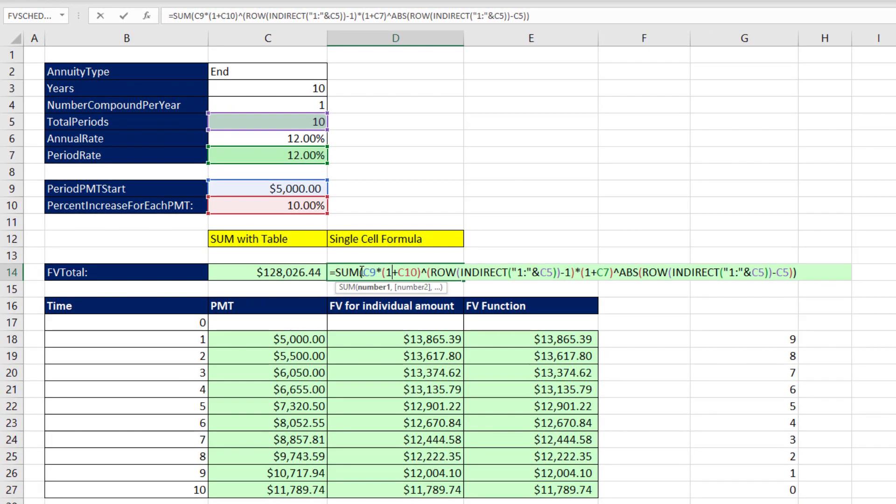
type("p")
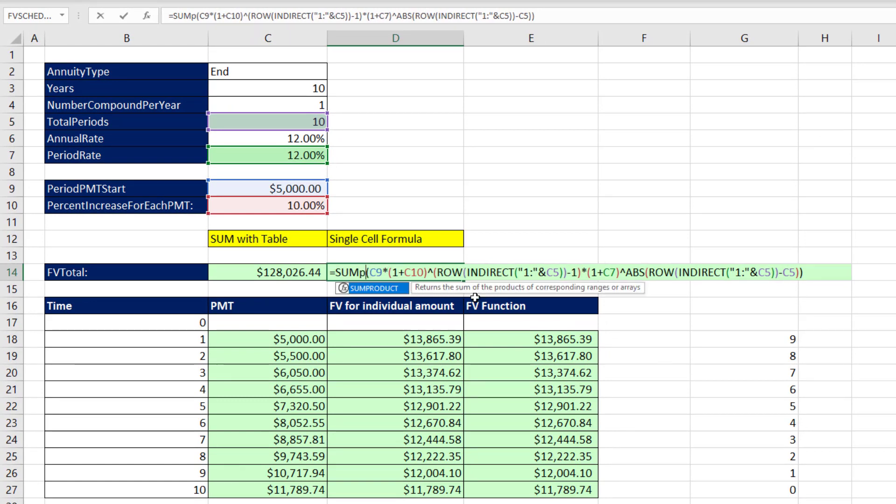
key("Tab")
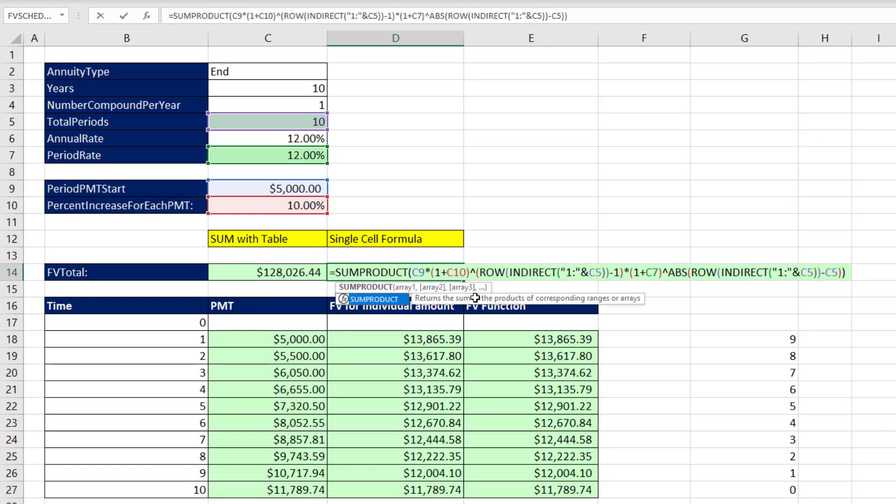
left_click(403, 288)
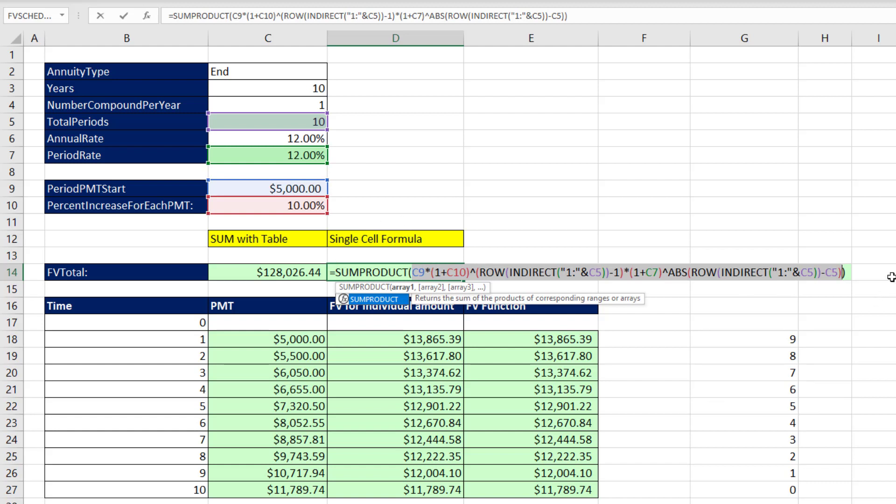
key("End")
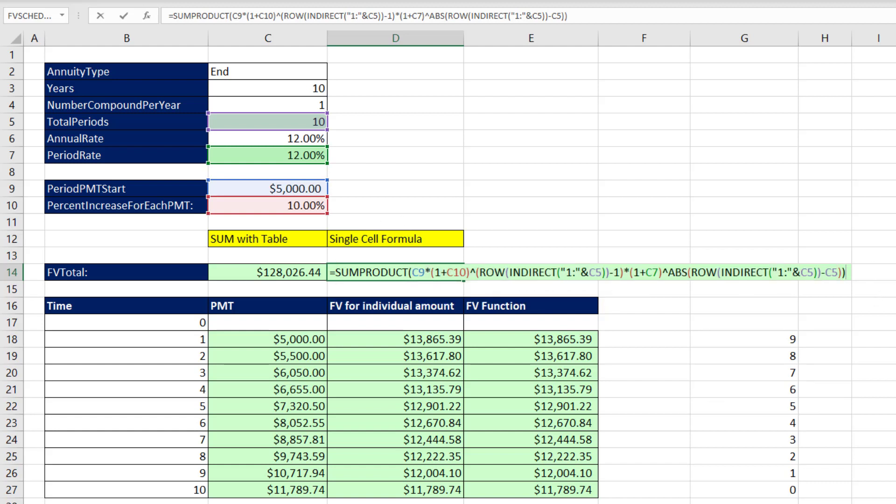
key("ctrl+Return")
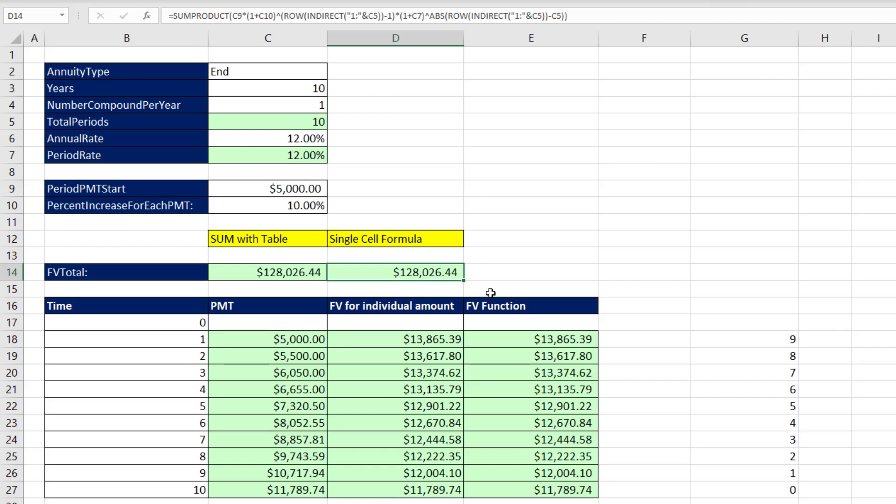
key("F2")
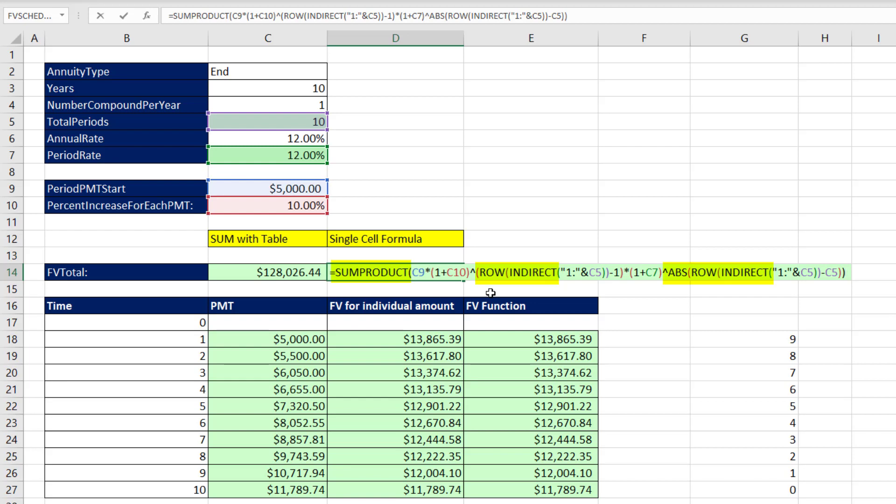
key("ctrl+Return")
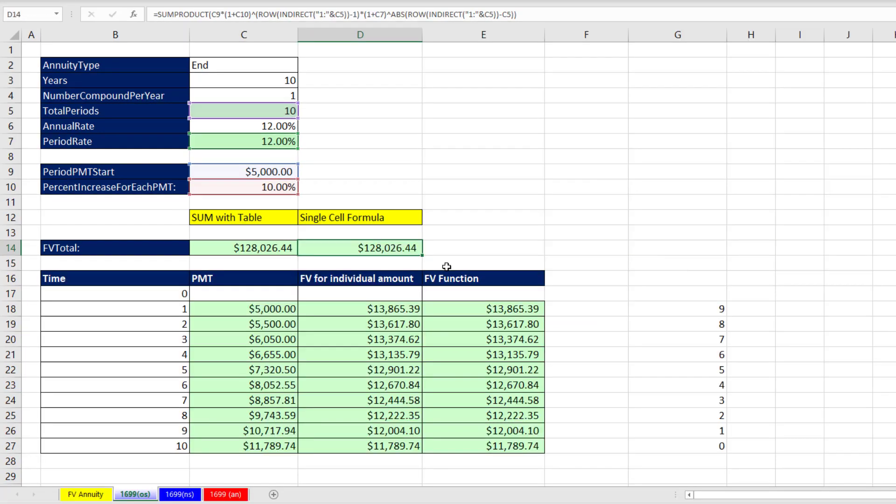
- On the 1699(ns) sheet, enter =SEQUENCE(C5) in B18 to number the Time column, and inspect the spilled cells' formulas
left_click(180, 495)
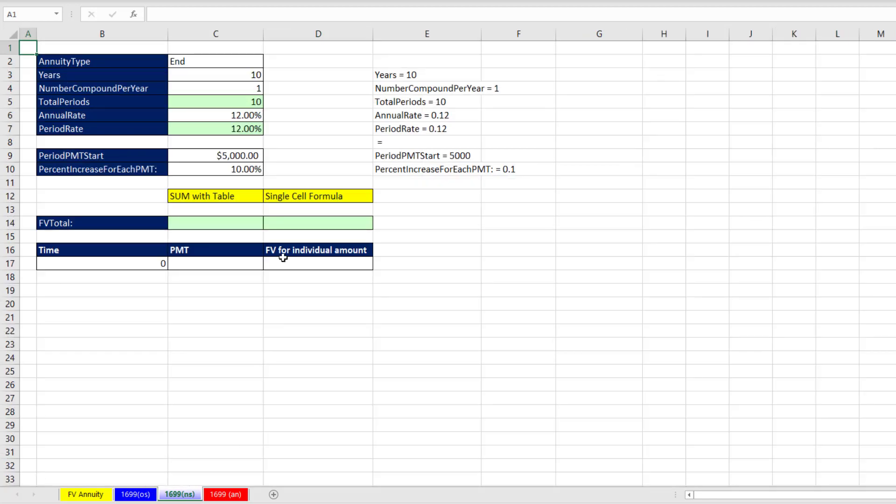
left_click(140, 277)
type("=seq")
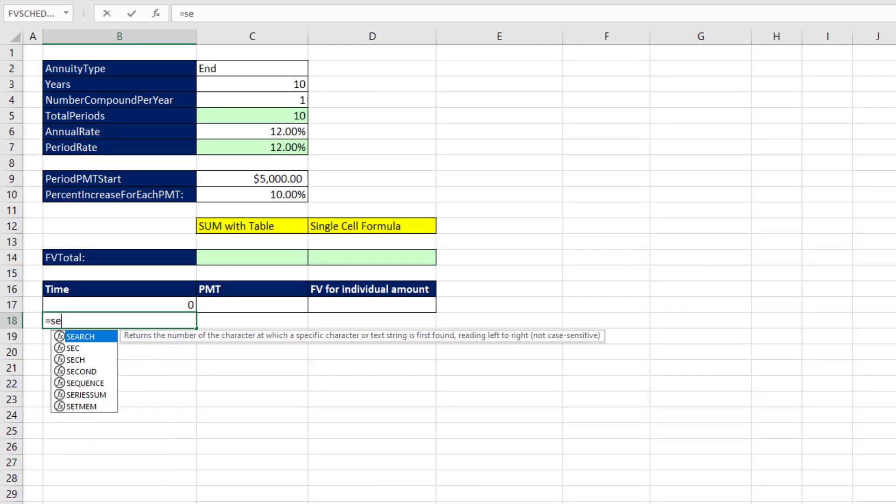
key("Tab")
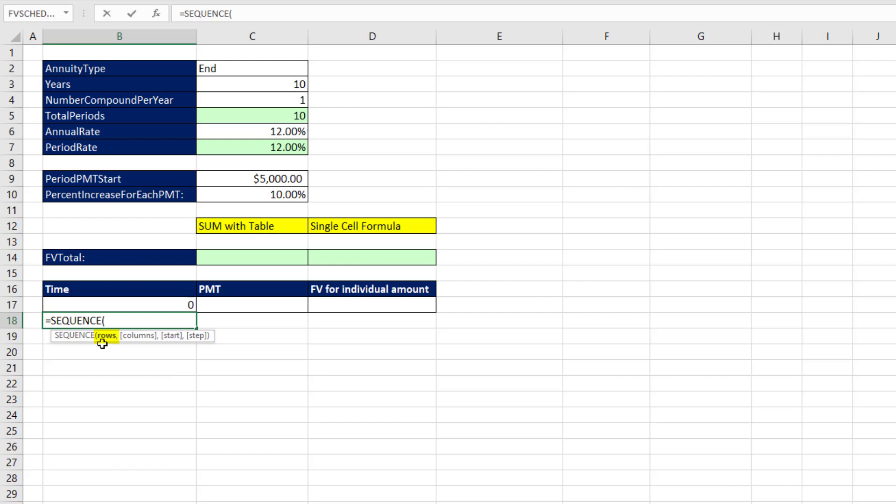
left_click(282, 118)
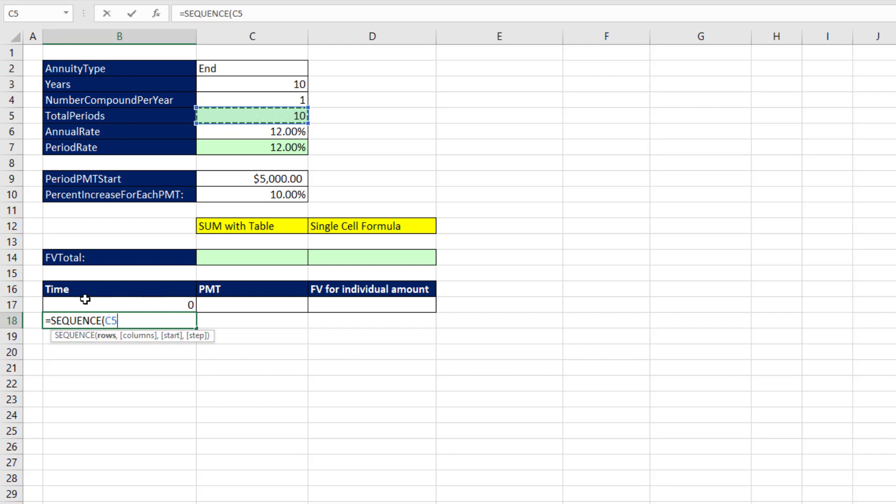
type(")")
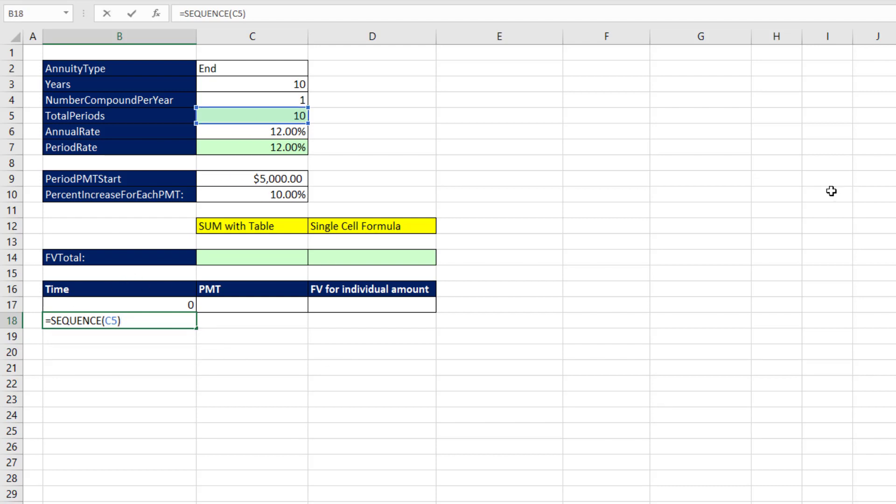
key("Return")
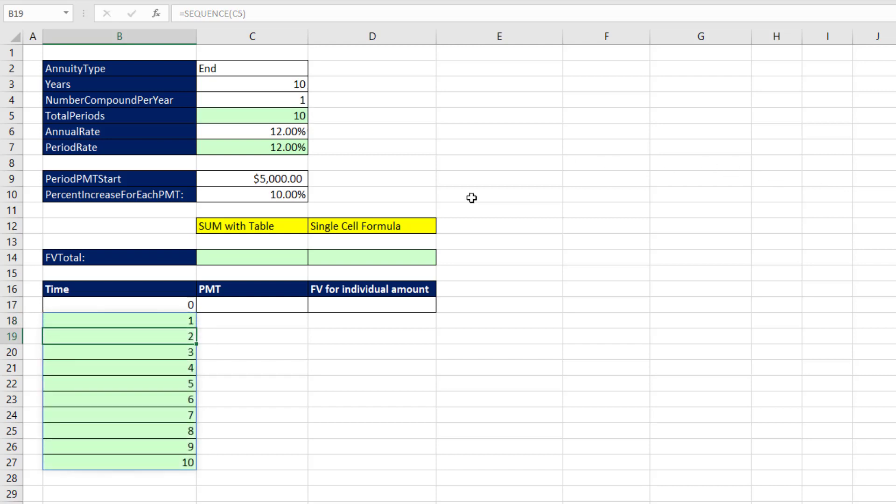
left_click(174, 318)
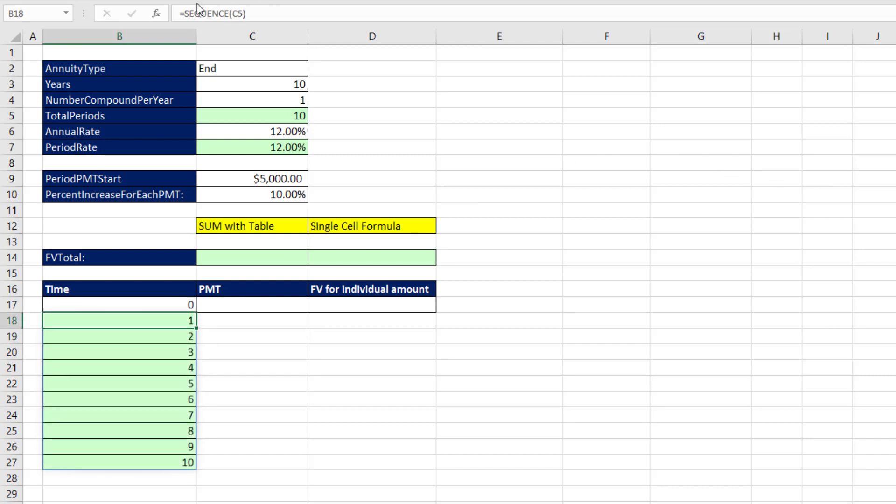
left_click(149, 344)
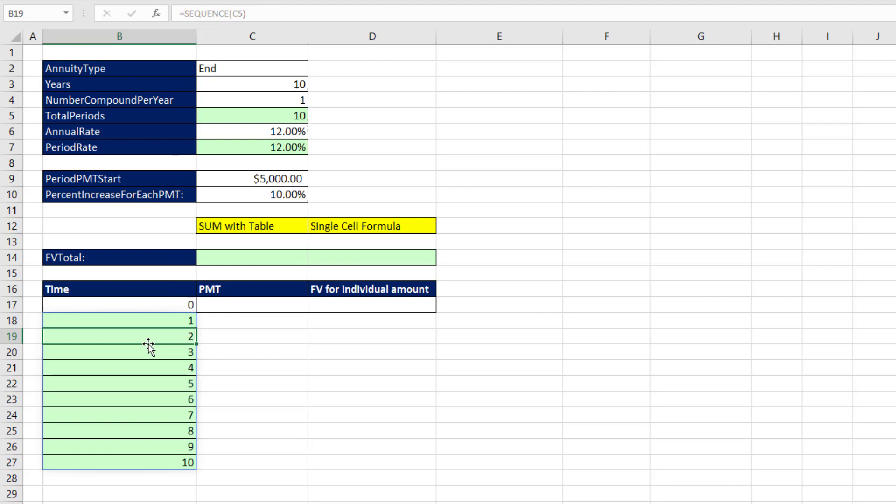
left_click(147, 370)
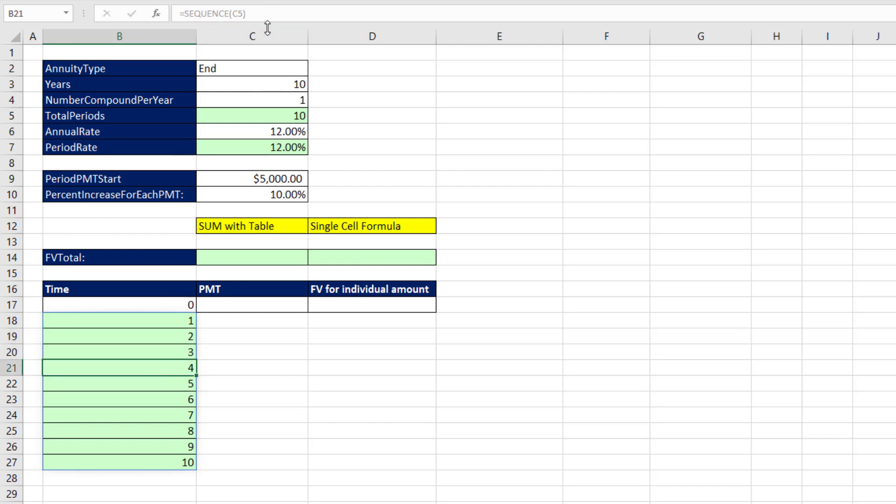
left_click(145, 321)
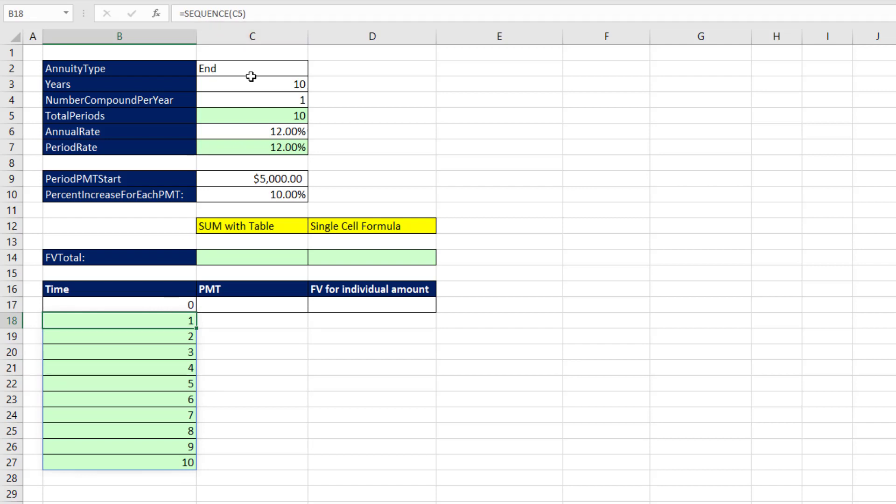
- Set Years to 5 in C3 to test how the Time sequence resizes, and undo the change
left_click(268, 86)
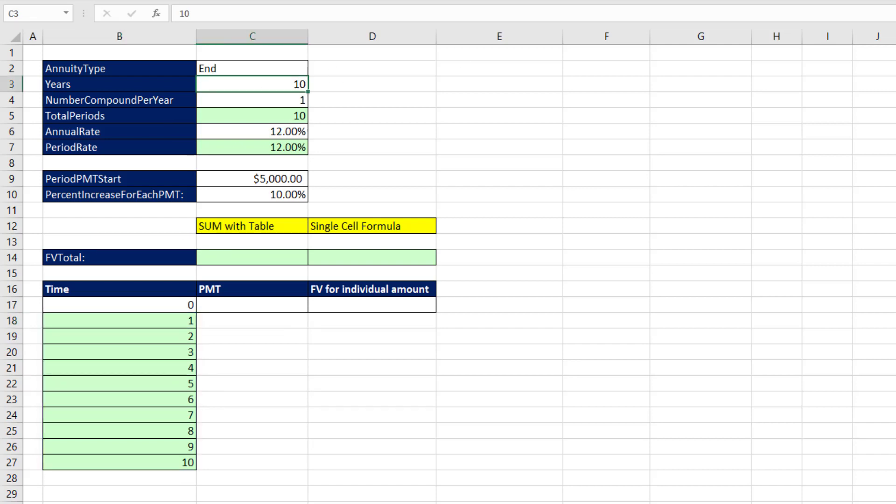
type("5")
key("Return")
left_click(181, 320)
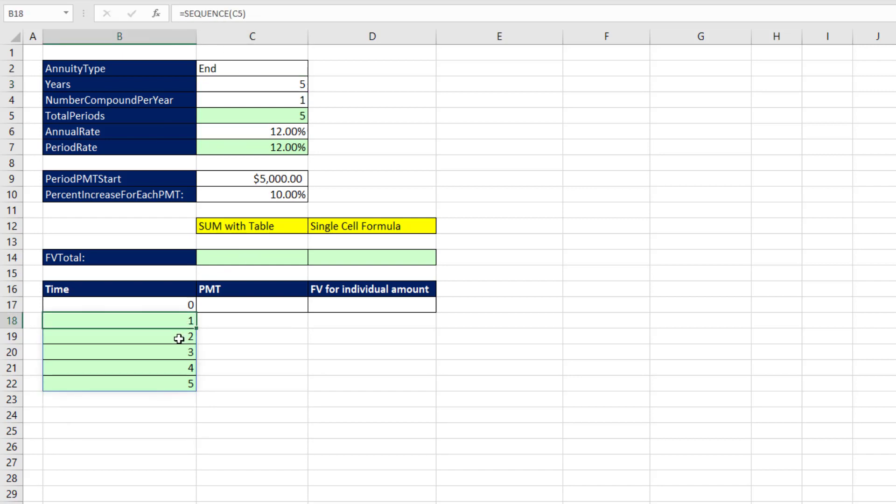
key("ctrl+z")
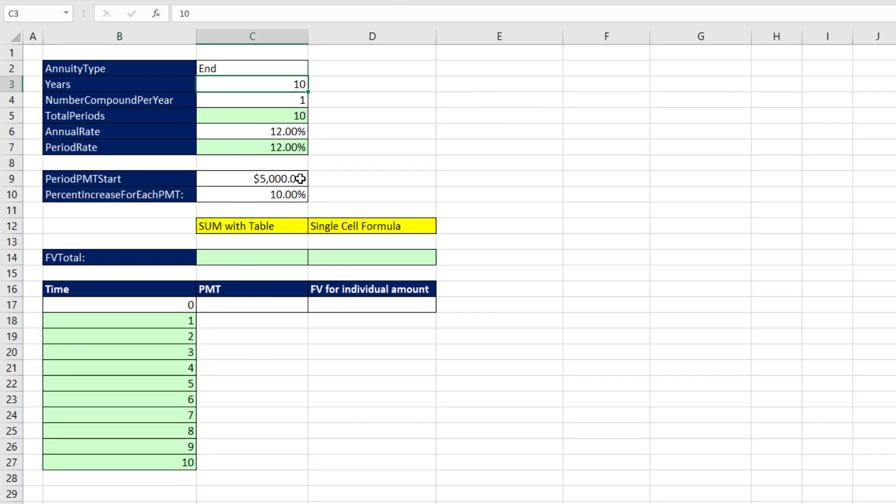
- Enter =SEQUENCE(C5,,0) in C18 to spill a zero-based sequence down the PMT column
left_click(287, 323)
type("=SEQUENCE(")
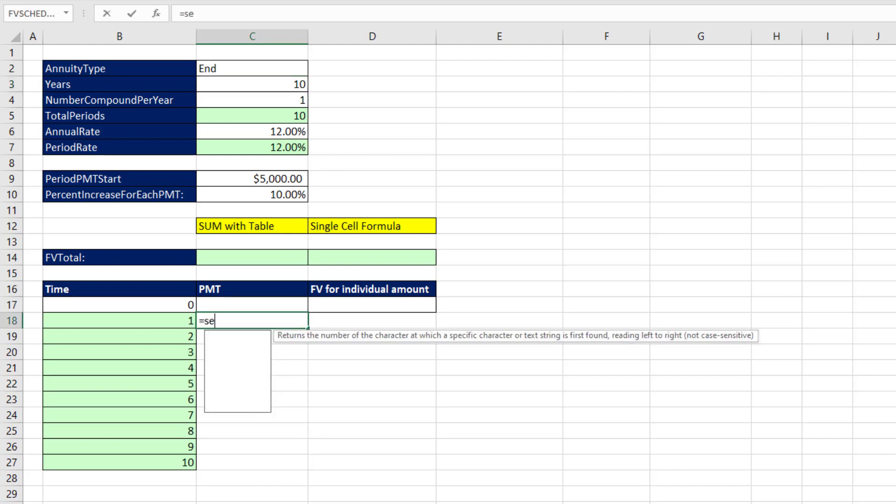
left_click(300, 115)
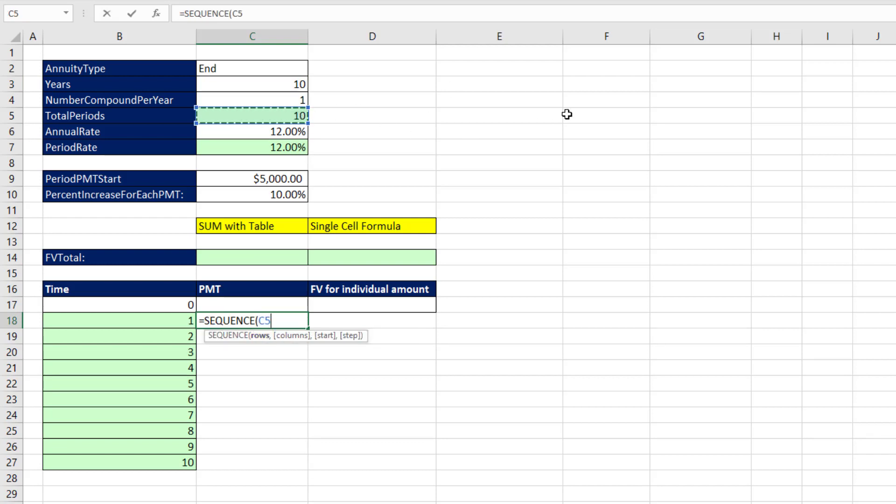
type(",")
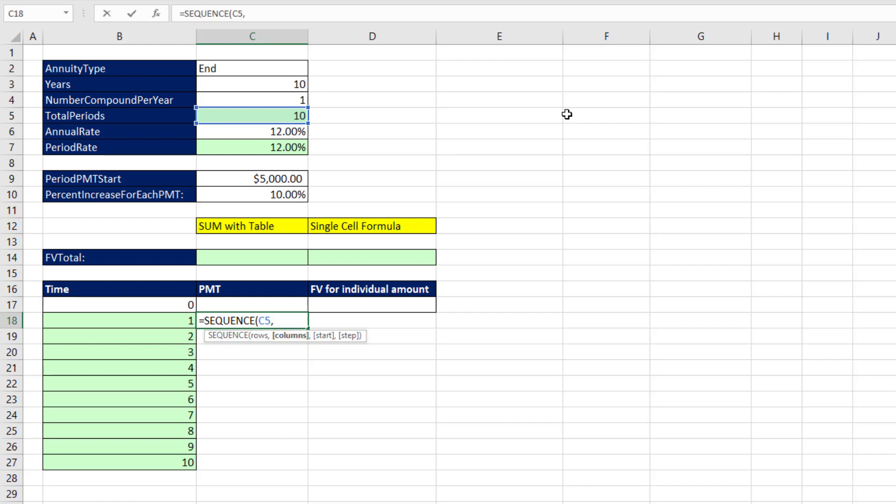
type(",")
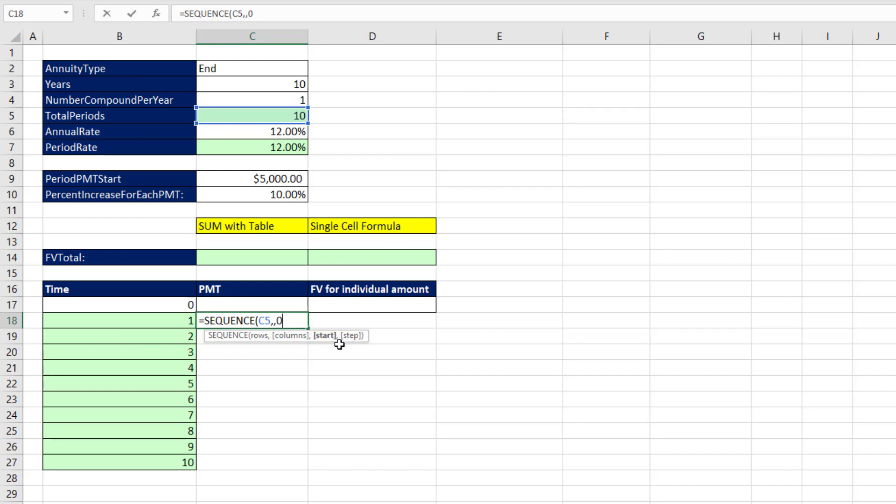
type("0)")
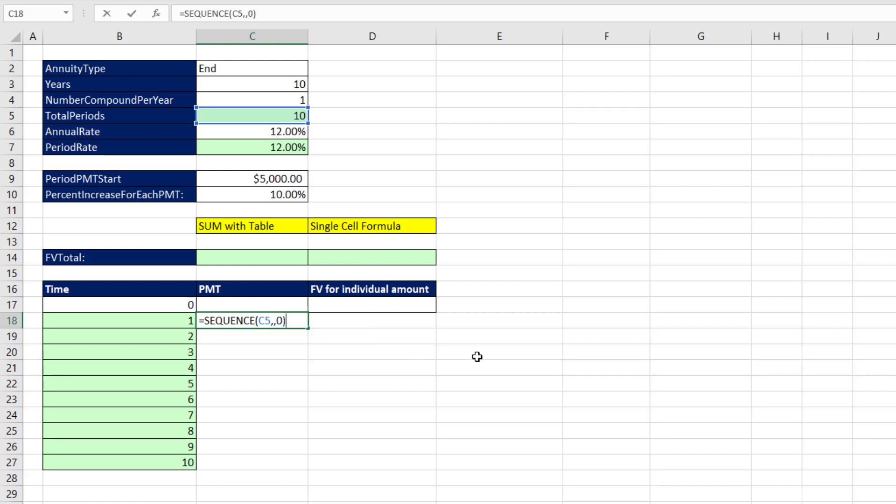
key("Return")
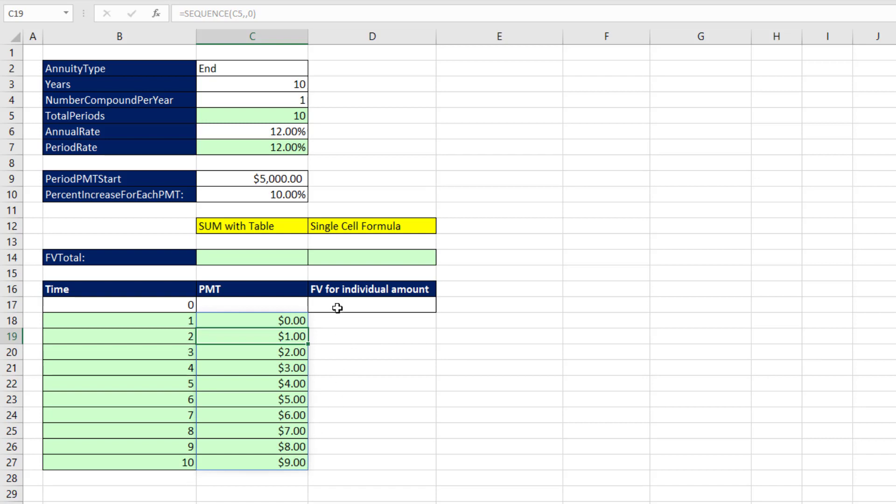
- Enter =SEQUENCE(C5,,C5-1,-1) in D18 to spill a descending sequence, and review the SEQUENCE formulas in B18, C18 and D18
left_click(359, 325)
type("=seq")
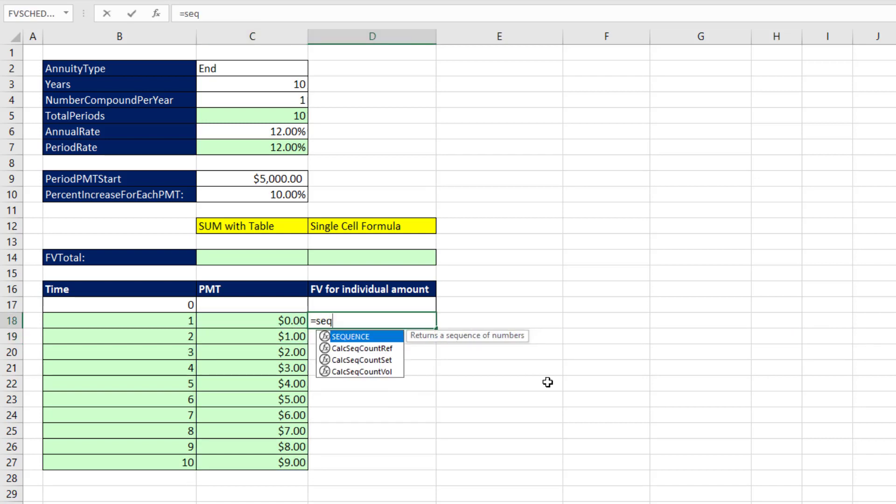
key("Tab")
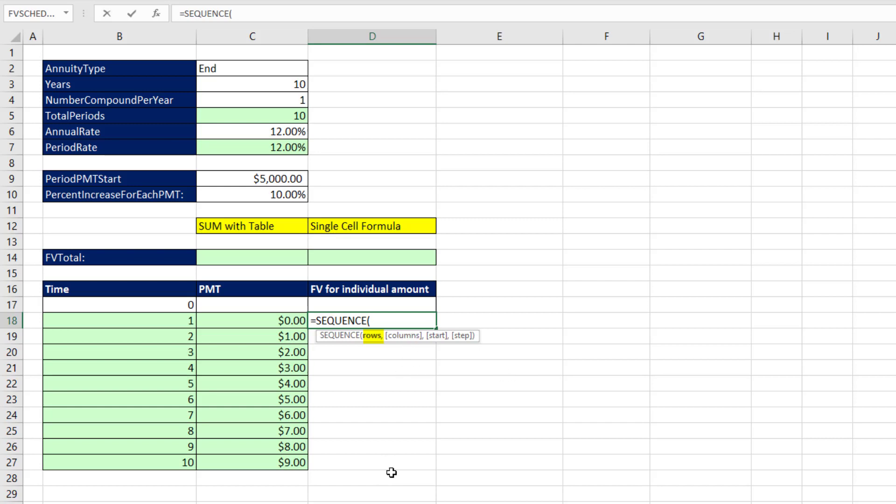
left_click(280, 117)
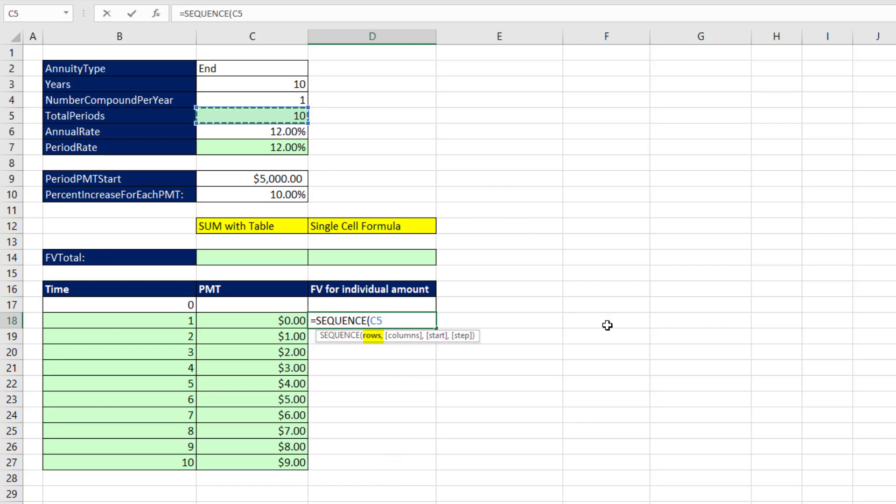
type(",")
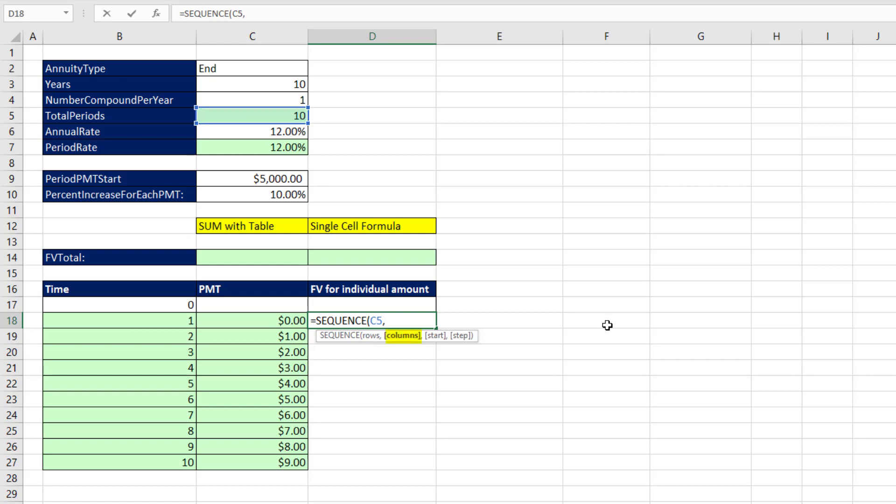
type(",")
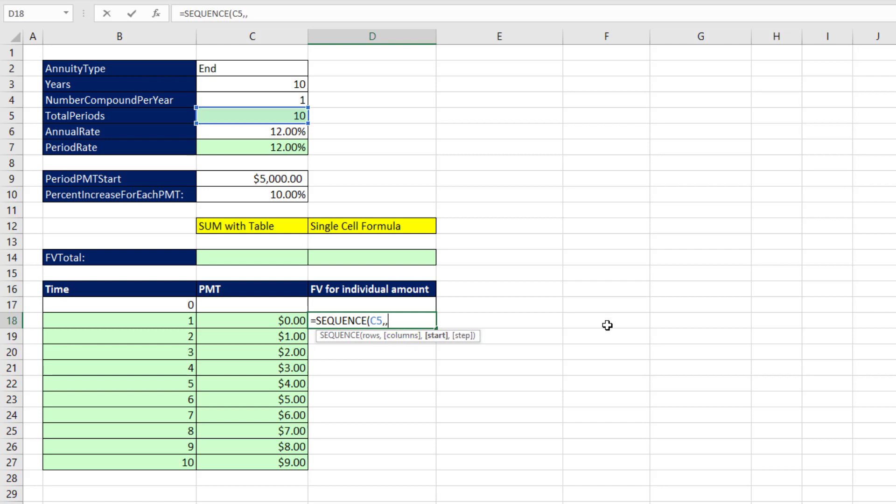
left_click(270, 115)
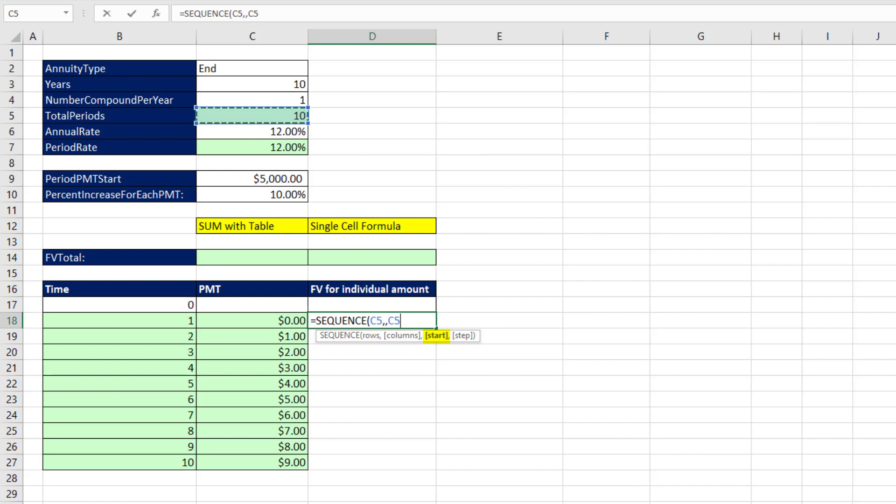
type("-1")
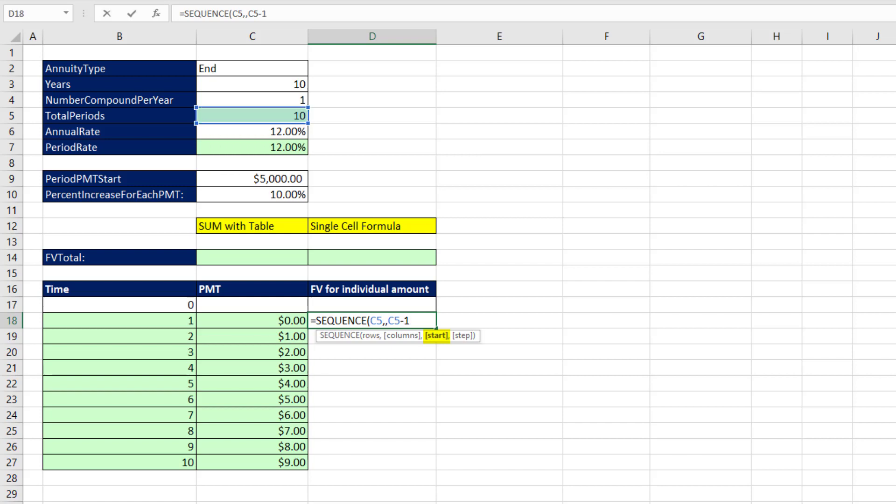
type(",")
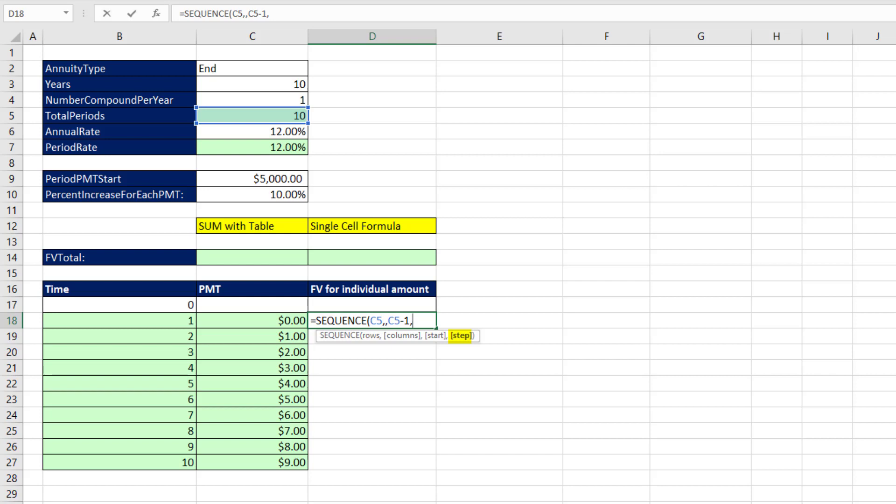
type("-1)")
key("Return")
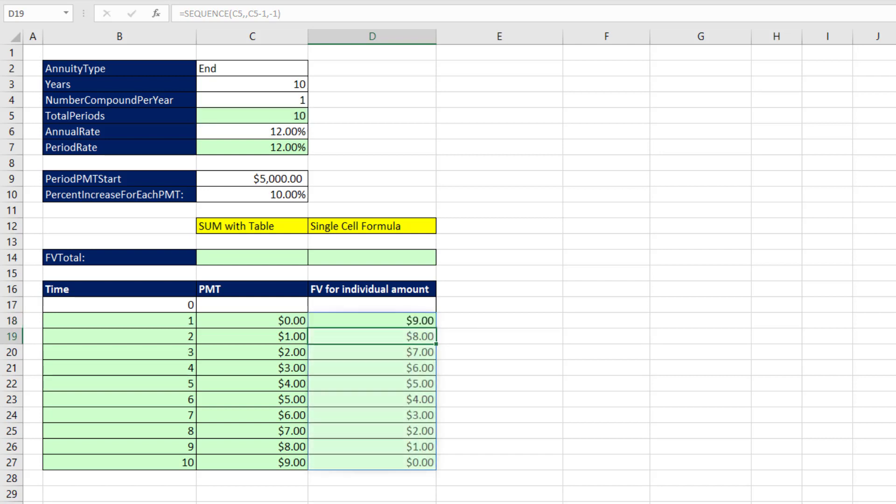
key("Up")
key("Left")
key("Left")
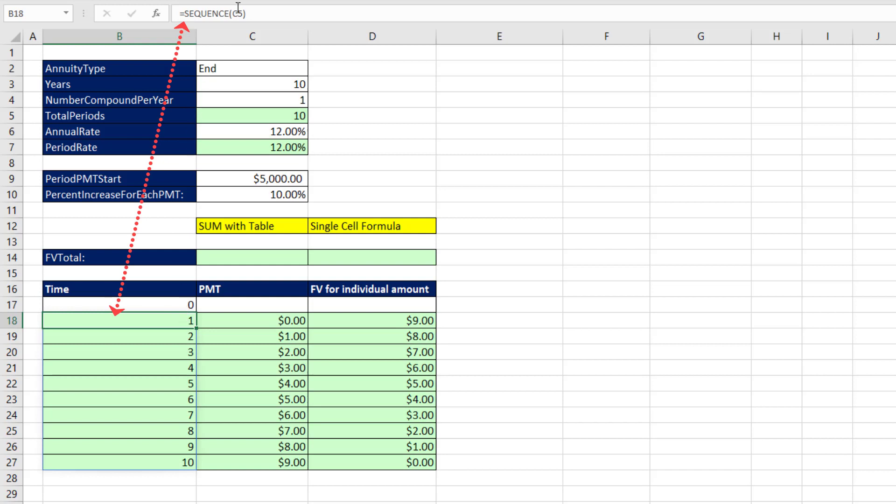
left_click(247, 321)
left_click(380, 323)
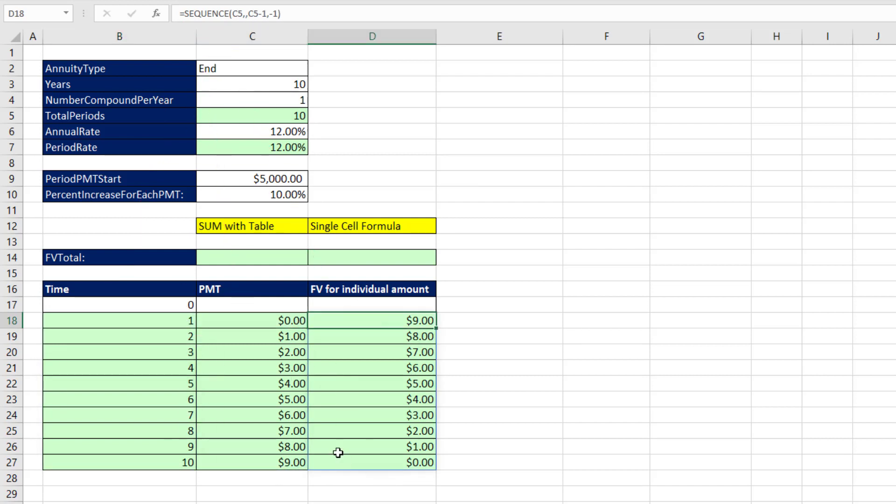
- Extend the C18 formula to =C9*(1+C10)^SEQUENCE(C5,,0) to calculate the growing payments
left_click(242, 323)
double_click(235, 321)
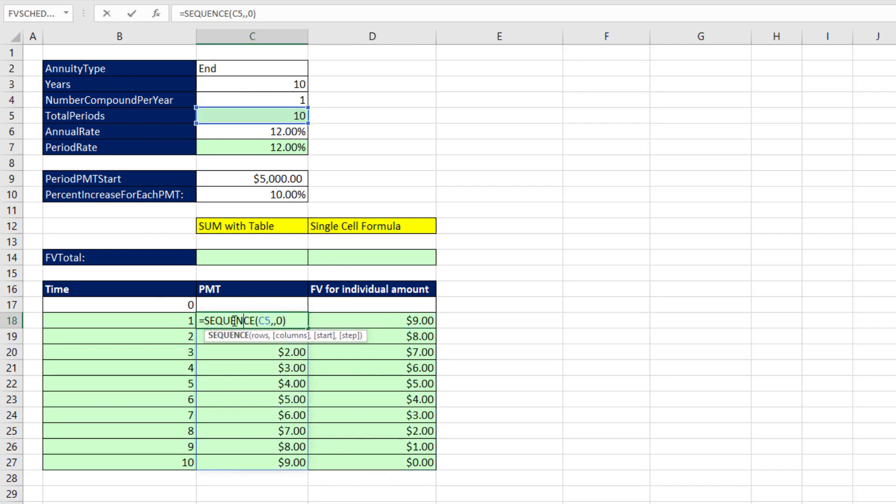
left_click(205, 321)
left_click(241, 178)
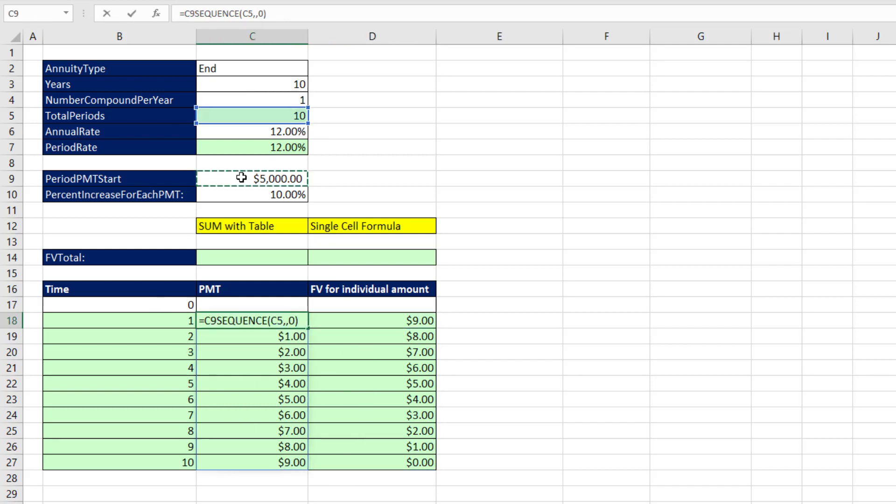
type("*(1+")
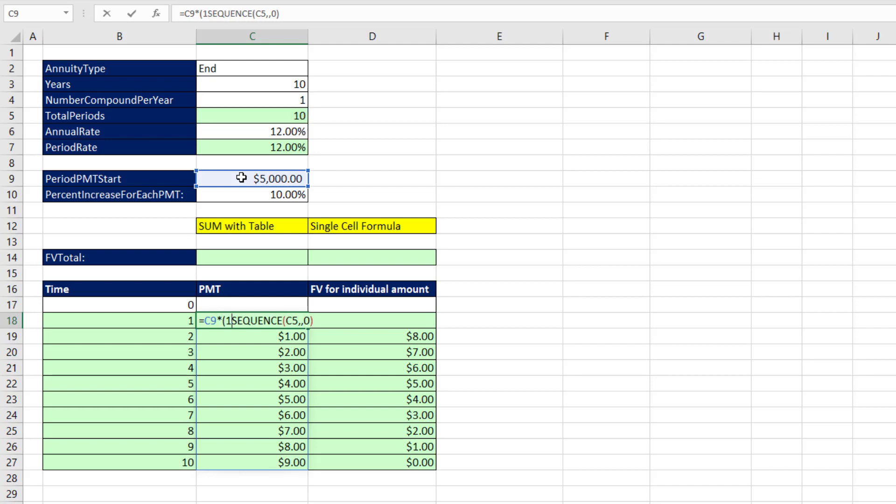
left_click(262, 199)
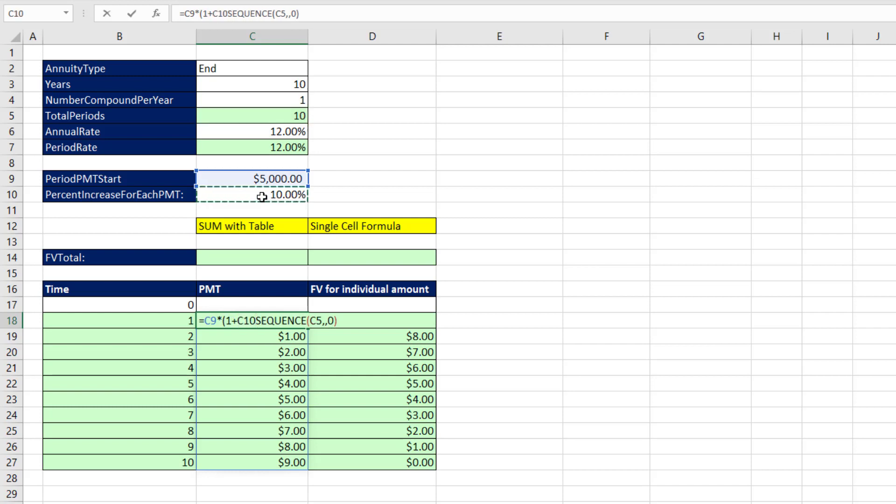
type(")")
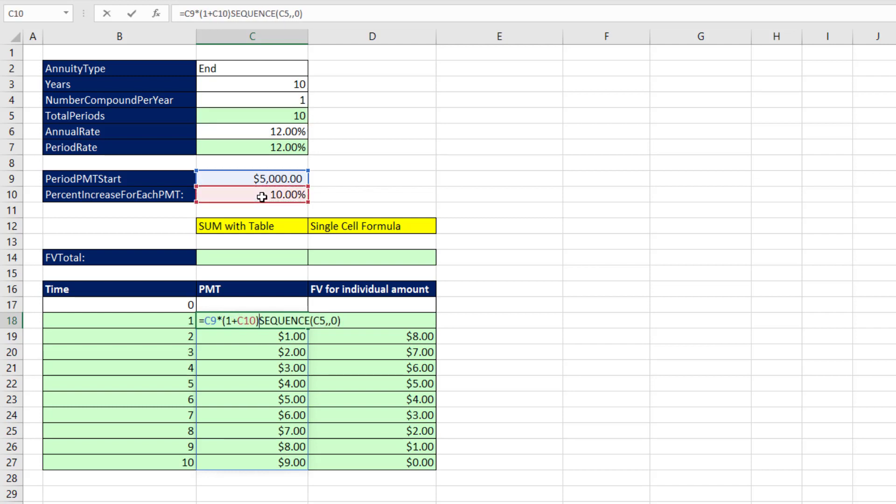
type("^")
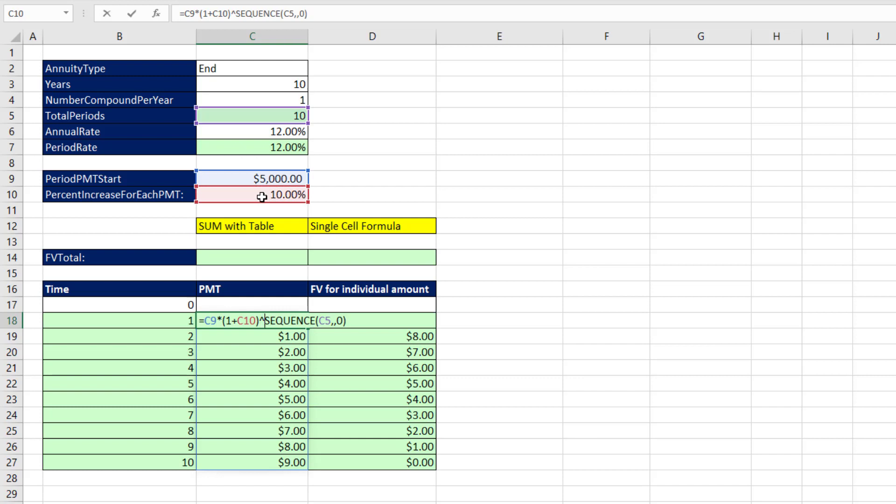
key("Return")
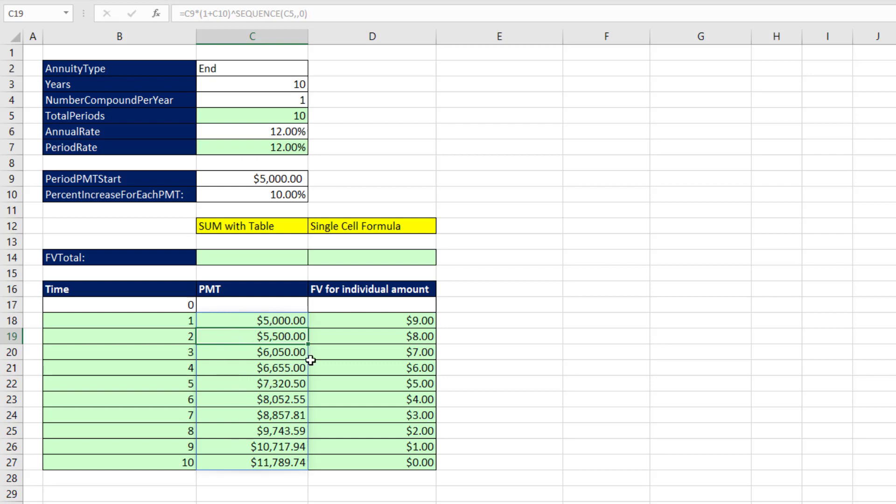
- Extend the D18 formula to =C18#*(1+C7)^SEQUENCE(C5,,C5-1,-1) to calculate each payment's future value
left_click(351, 320)
key("F2")
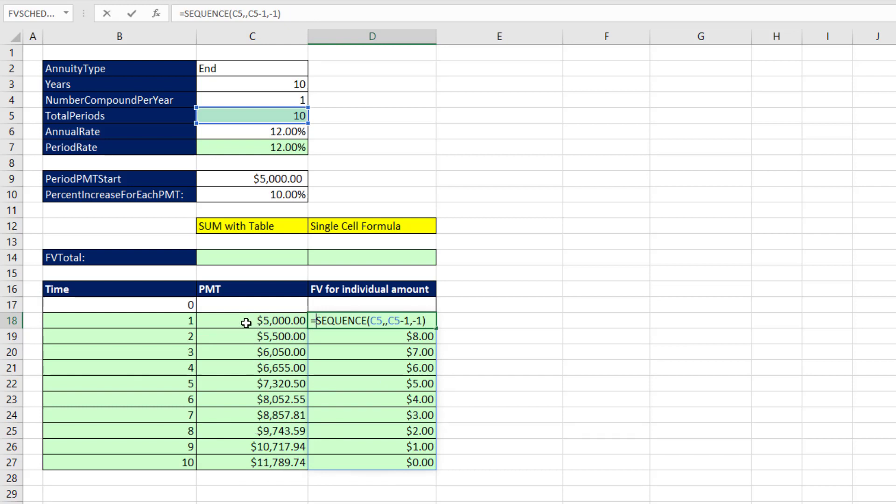
left_click_drag(238, 320, 252, 462)
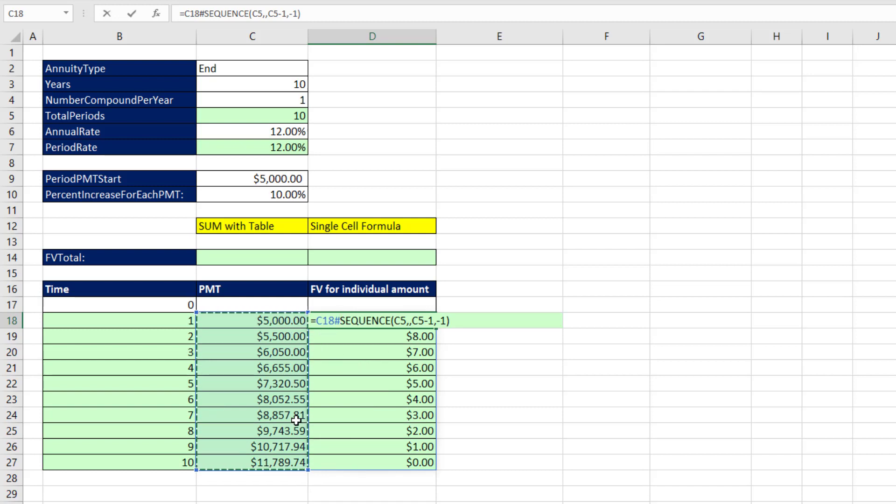
mouse_move(310, 327)
left_mouse_down()
mouse_move(336, 325)
mouse_move(320, 334)
mouse_move(344, 309)
left_mouse_up()
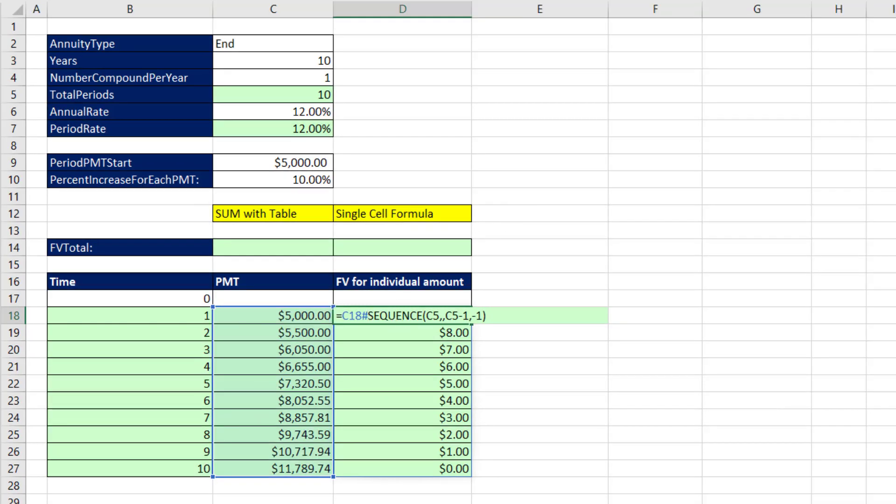
type("*")
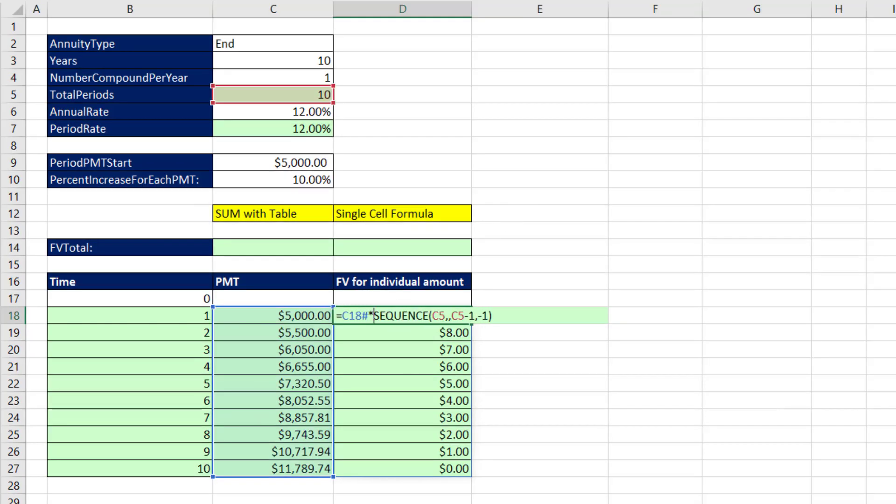
type("(")
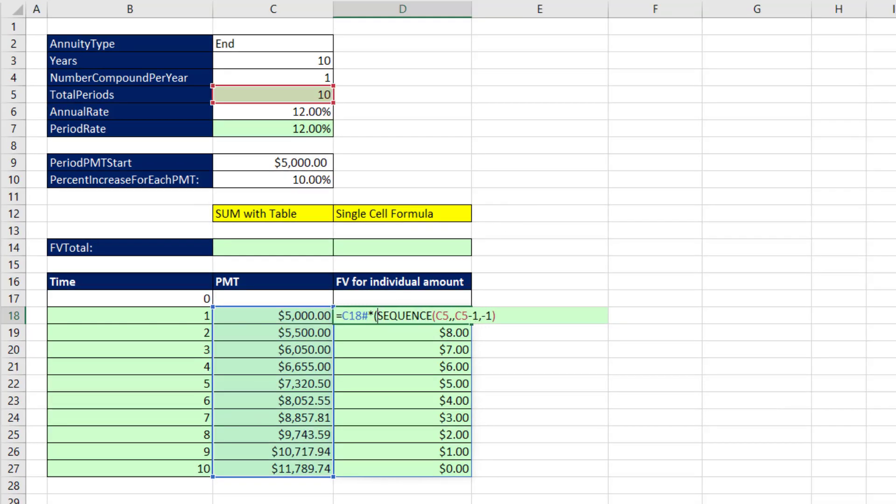
type("1+")
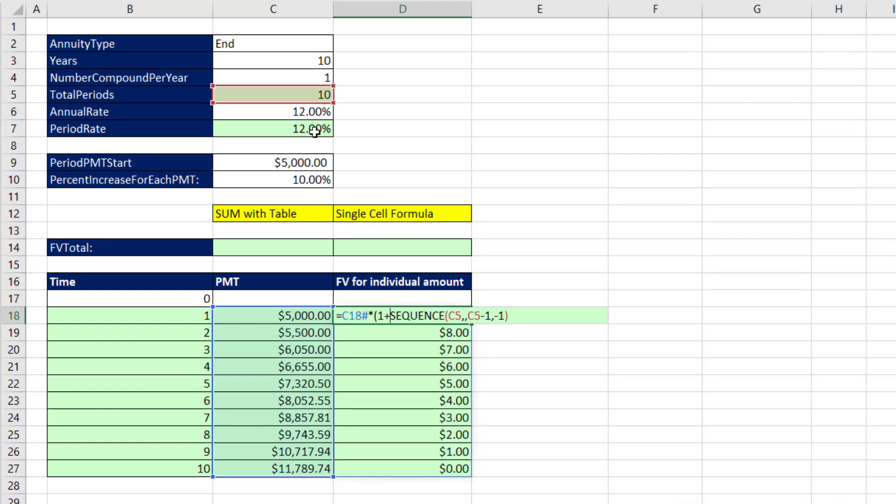
left_click(315, 131)
type(")")
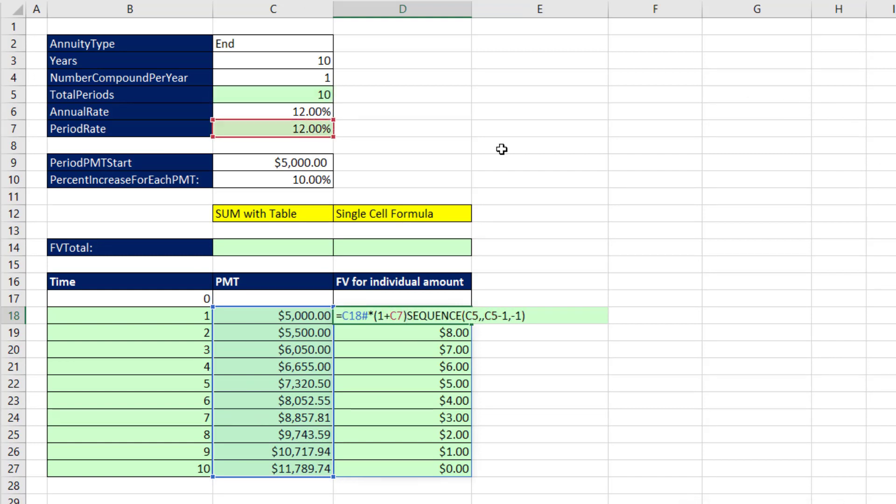
type("^")
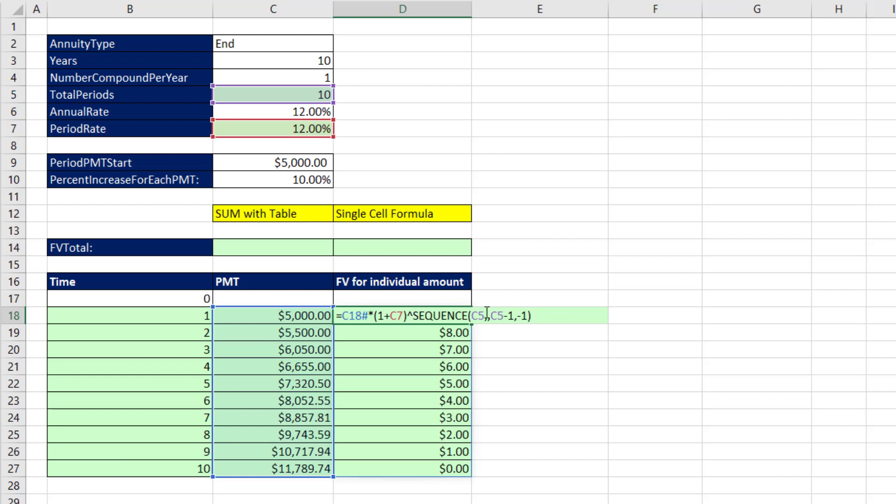
key("Return")
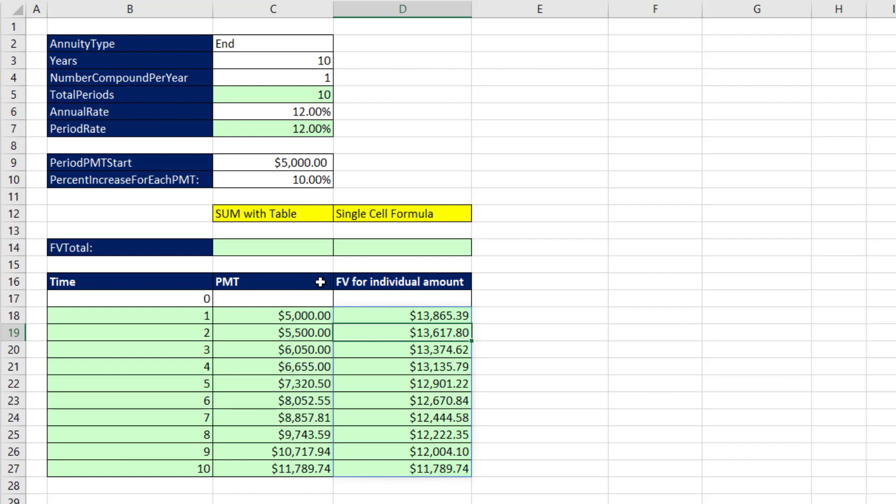
- Build the total in C14 as =SUM(D18#), covering the spilled future values of the individual payments
left_click(294, 252)
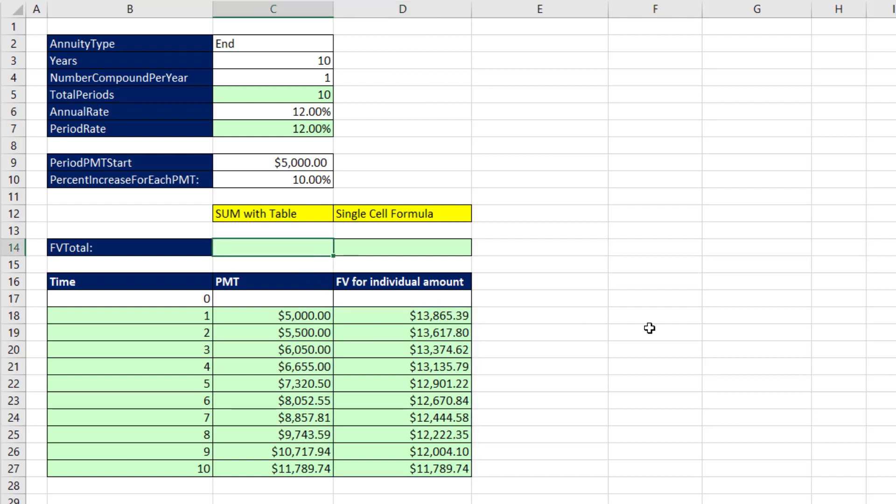
key("alt+equal")
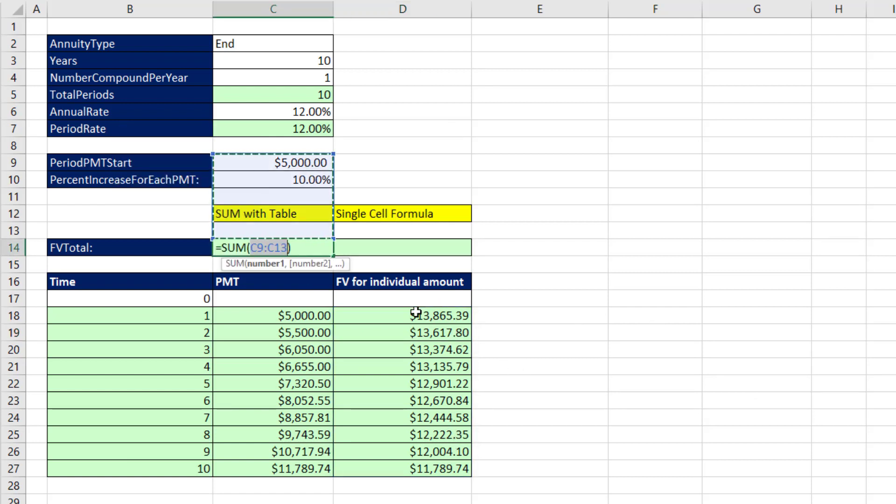
left_click_drag(416, 313, 413, 469)
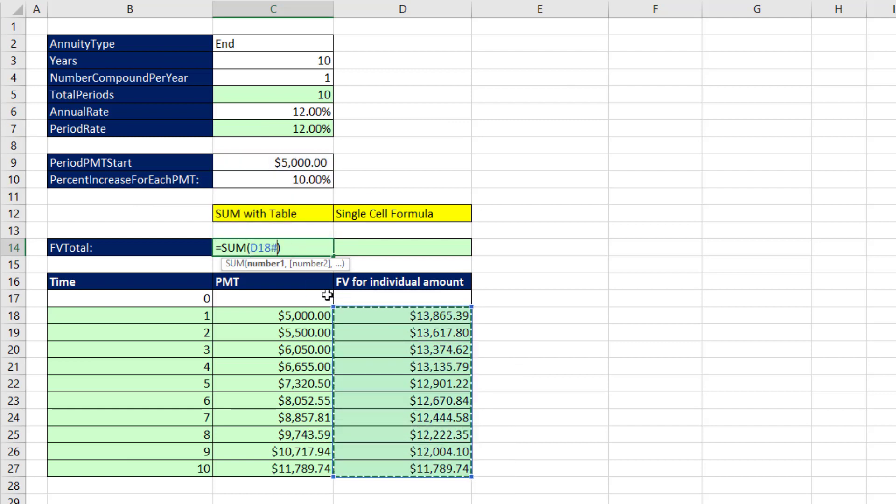
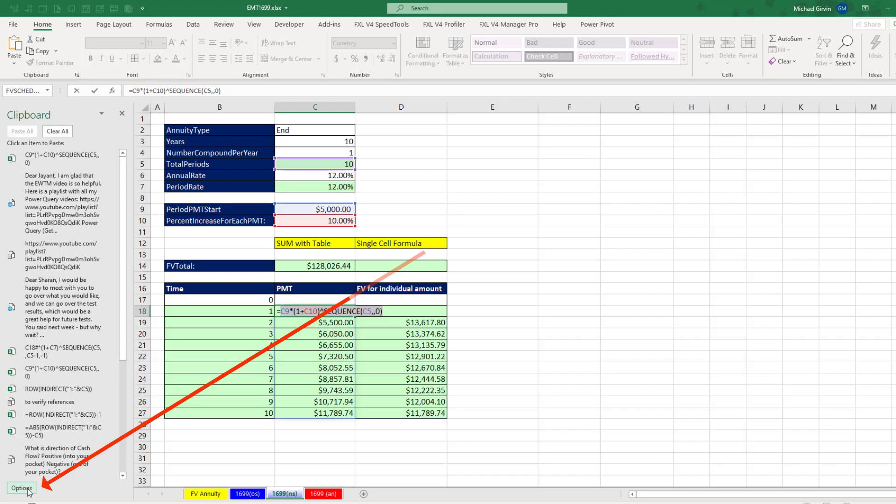
- Review the display options of the Office Clipboard, and leave the C18 formula as it is
left_click(22, 488)
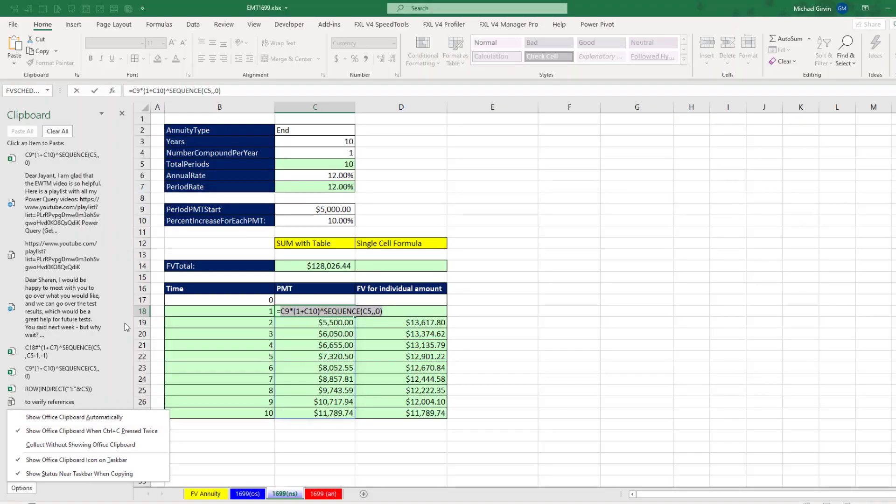
left_click(245, 329)
key("Tab")
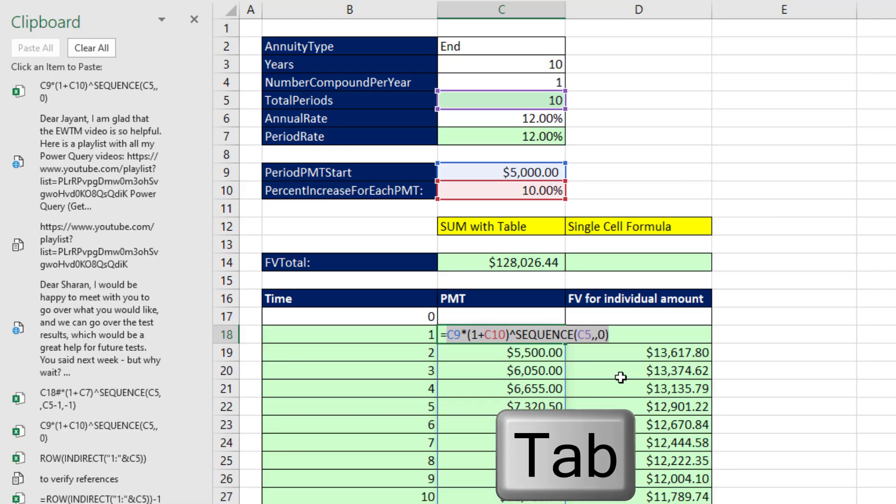
- Copy the part *(1+C7)^SEQUENCE(C5,,C5-1,-1) of the D18 formula, leaving out =C18#
double_click(610, 334)
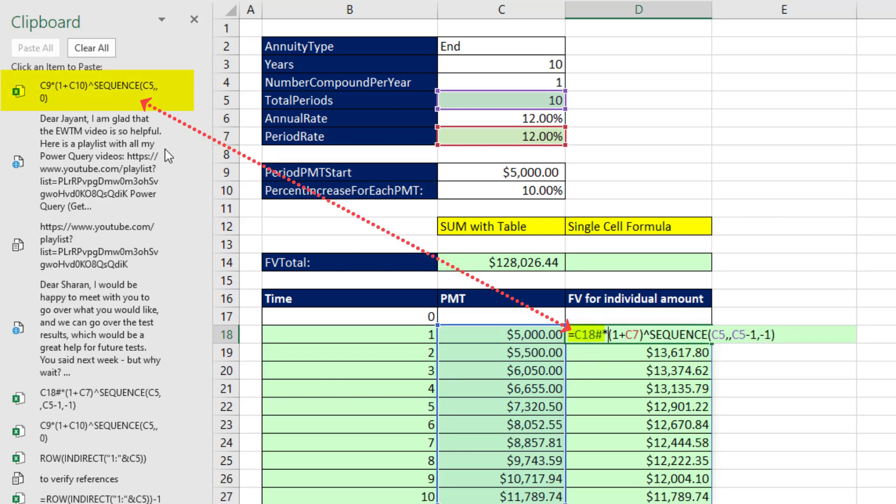
left_click(604, 335)
key("shift+End")
key("ctrl+c")
left_click_drag(603, 335, 803, 348)
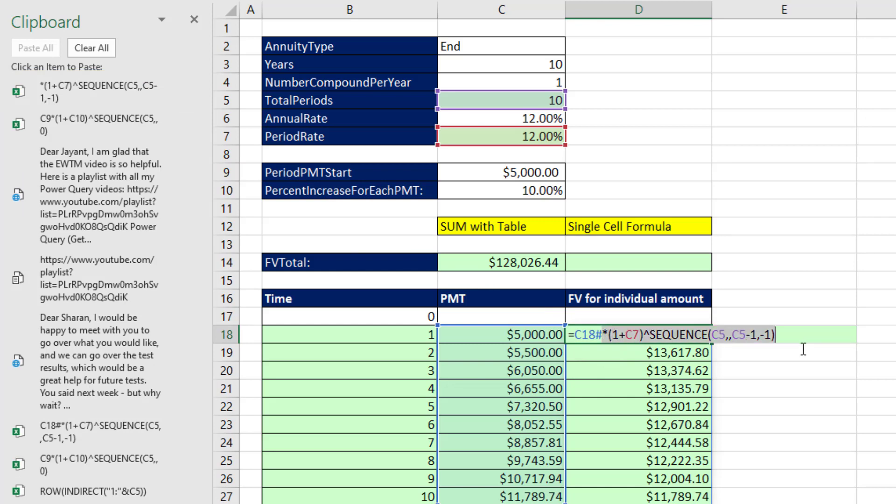
- Build the single-cell total in D14 as =SUM(C9*(1+C10)^SEQUENCE(C5,,0)*(1+C7)^SEQUENCE(C5,,C5-1,-1)) from the copied formula parts
key("ctrl+c")
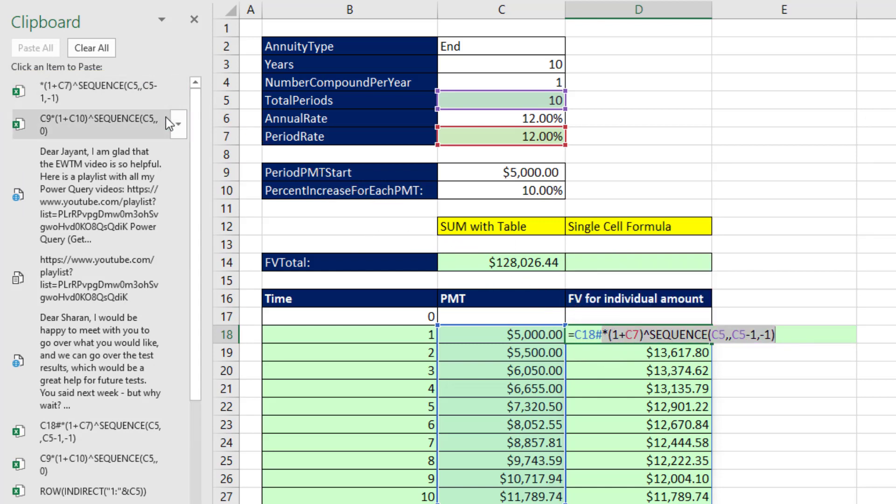
key("Escape")
left_click(601, 246)
key("alt+equal")
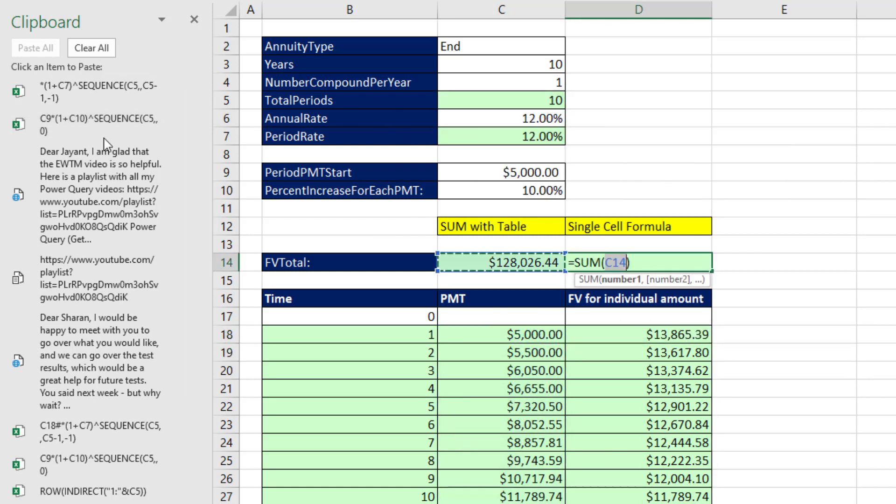
left_click(99, 120)
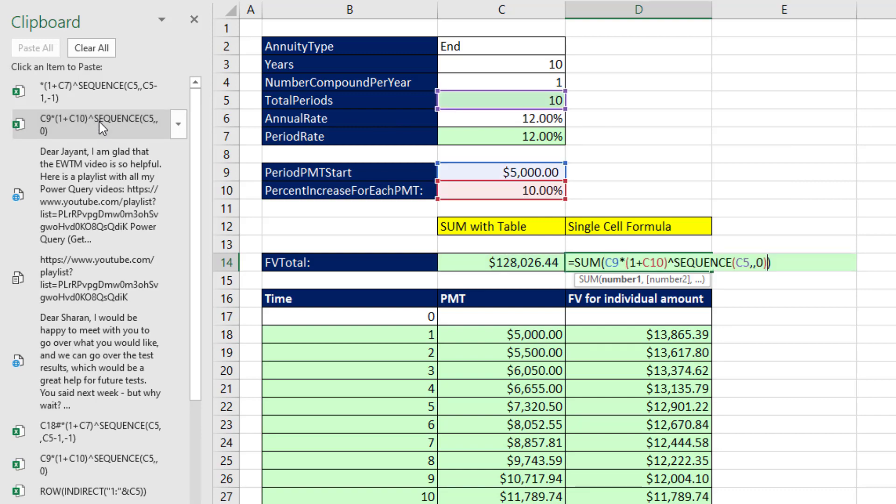
left_click(92, 93)
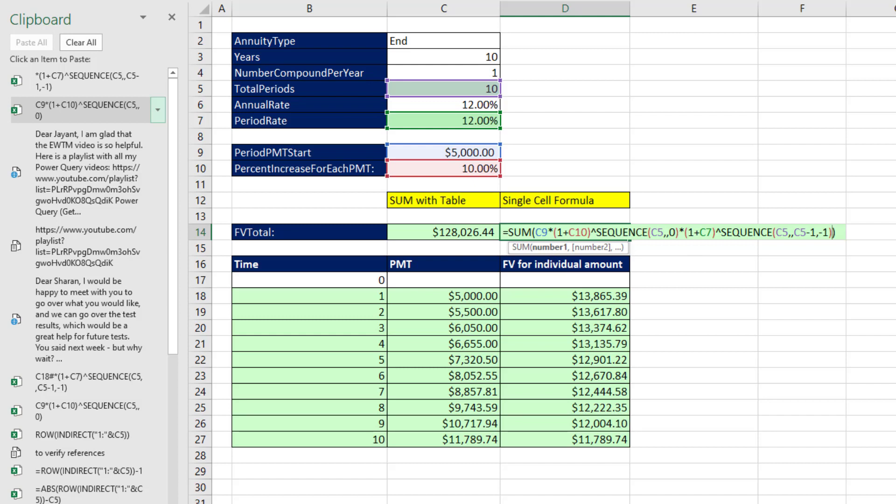
key("Return")
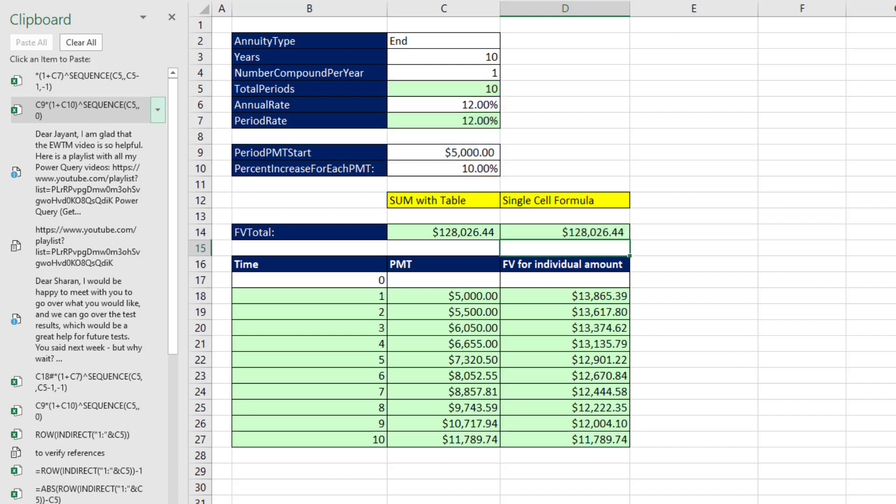
- Review the dynamic array formulas in D14, D18, C18 and C14, leaving each one as it is
double_click(623, 232)
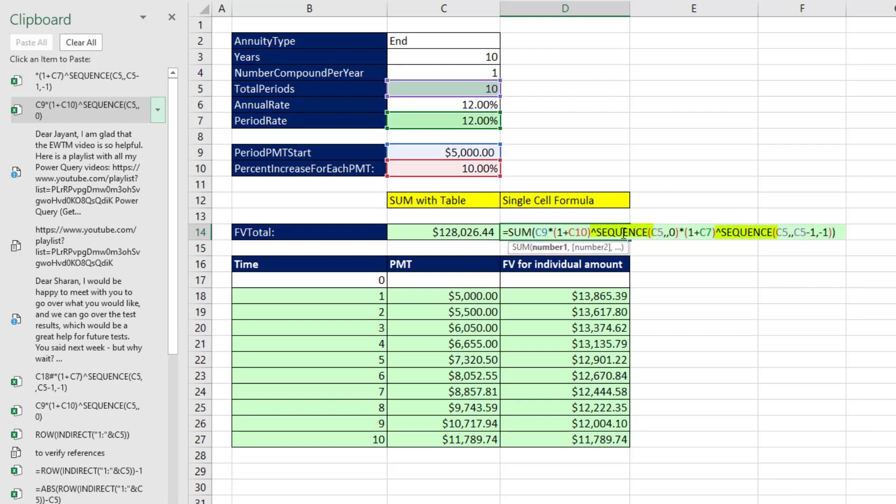
key("Escape")
double_click(556, 296)
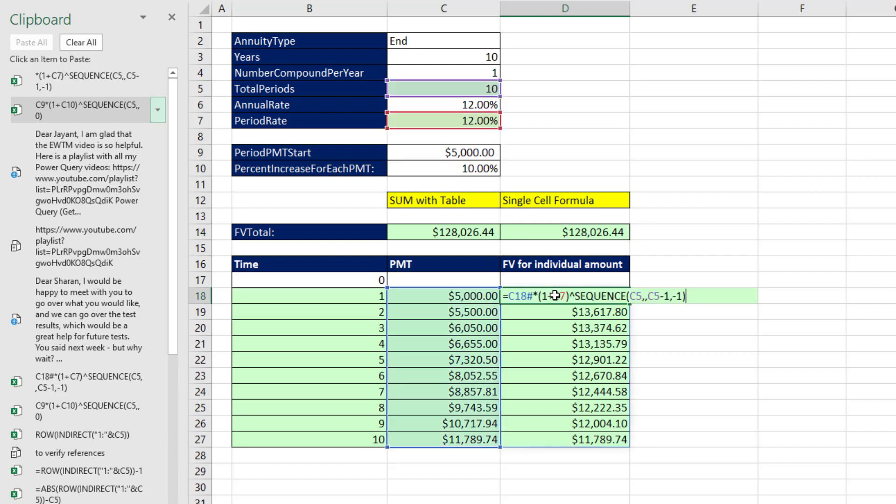
key("Escape")
double_click(450, 296)
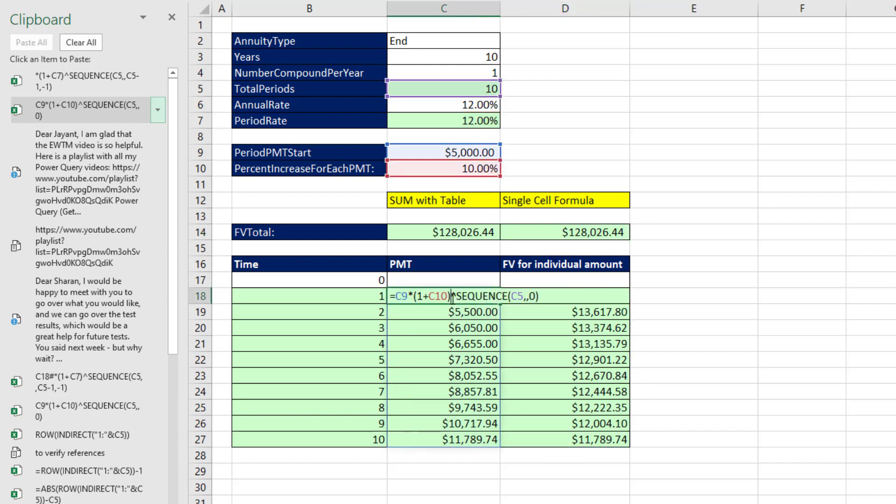
key("Escape")
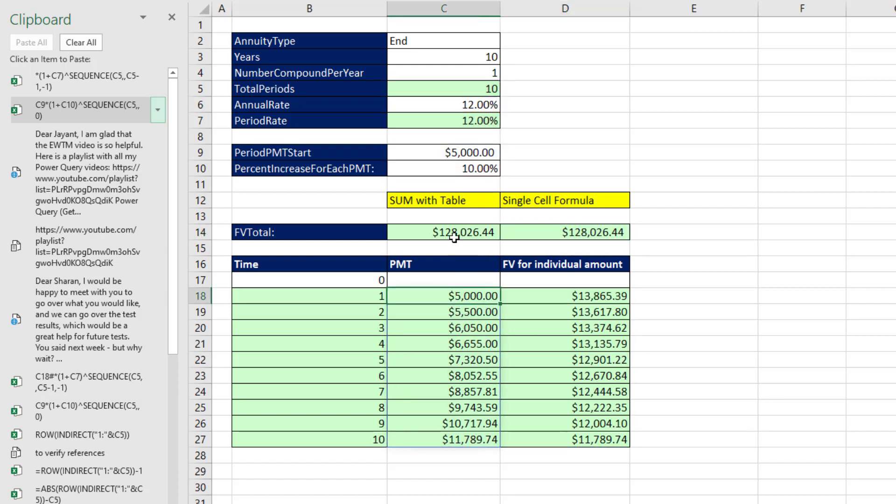
double_click(464, 232)
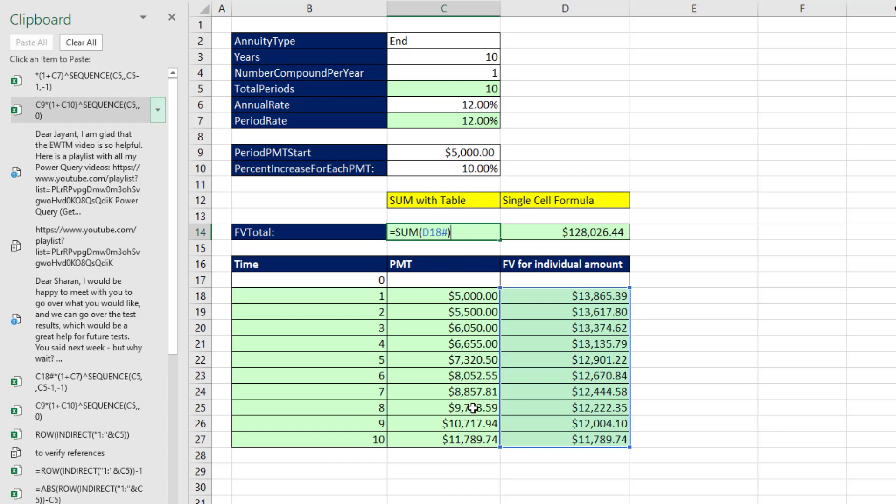
key("Escape")
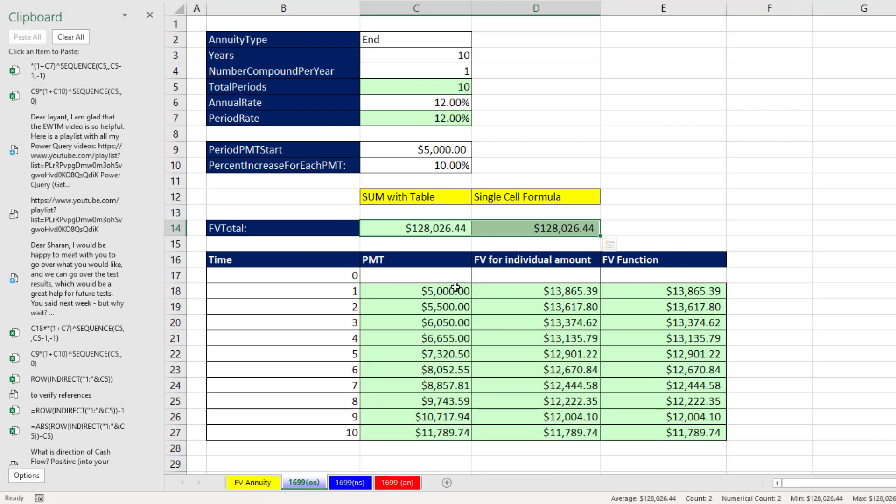
- Review the traditional formulas on the 1699(os) sheet in C18, C19, D18, E18, C14 and D14 without changing them
left_click(444, 290)
type("=C9")
key("Return")
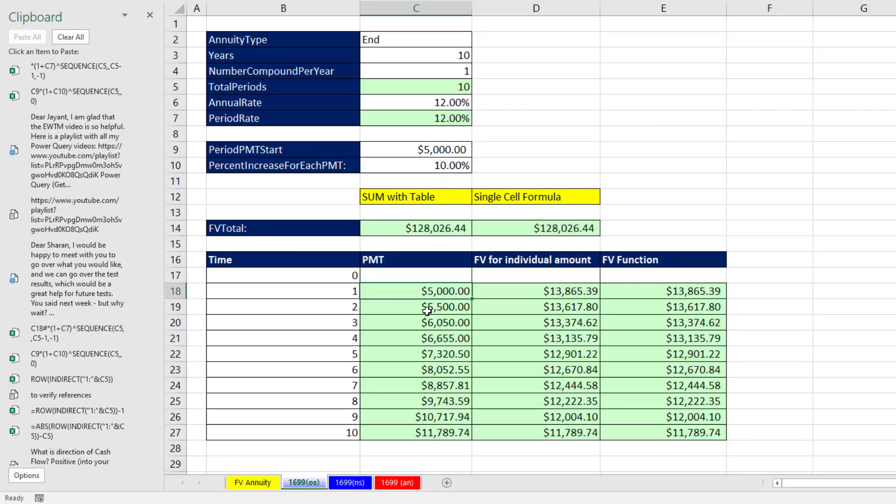
double_click(426, 308)
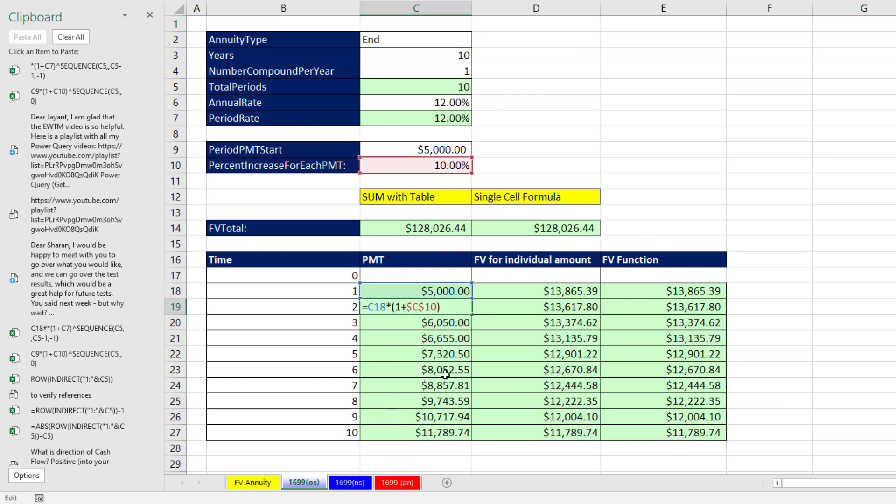
key("Escape")
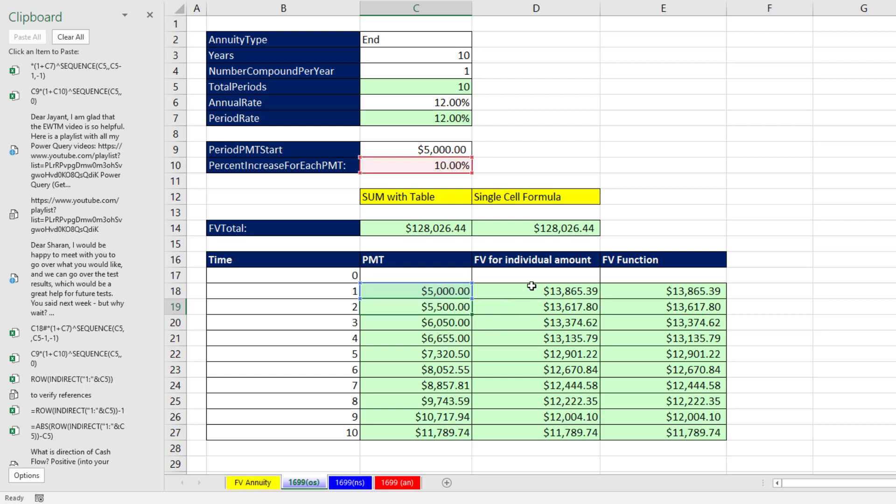
double_click(530, 291)
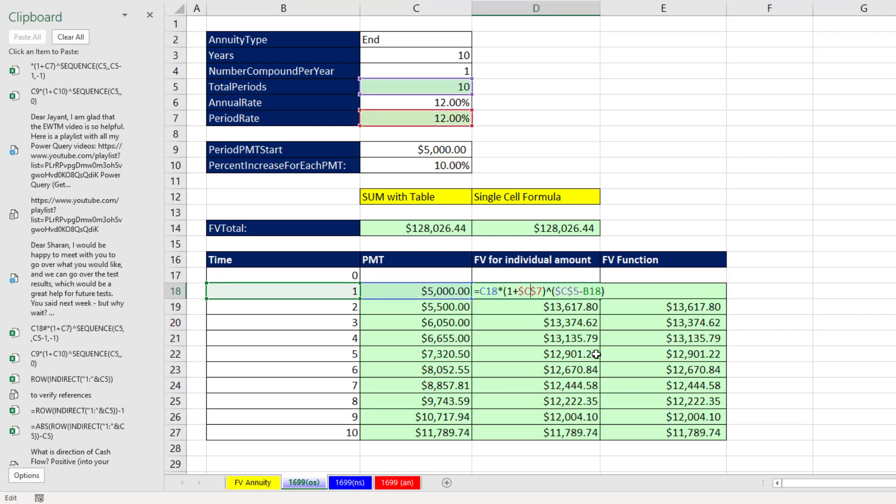
key("Escape")
double_click(676, 287)
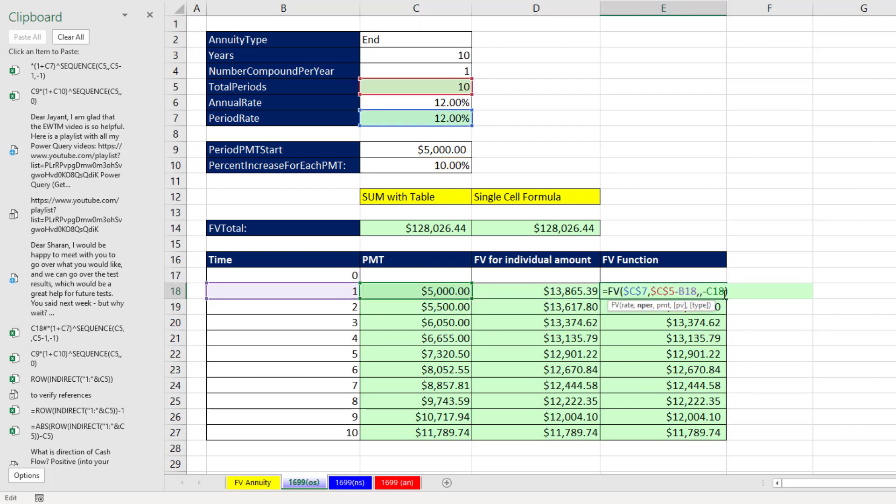
key("Escape")
double_click(432, 224)
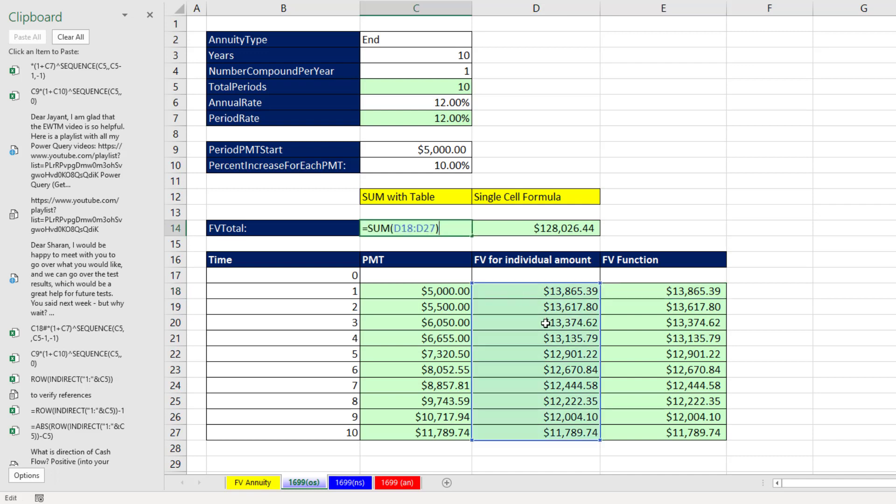
key("Escape")
double_click(544, 228)
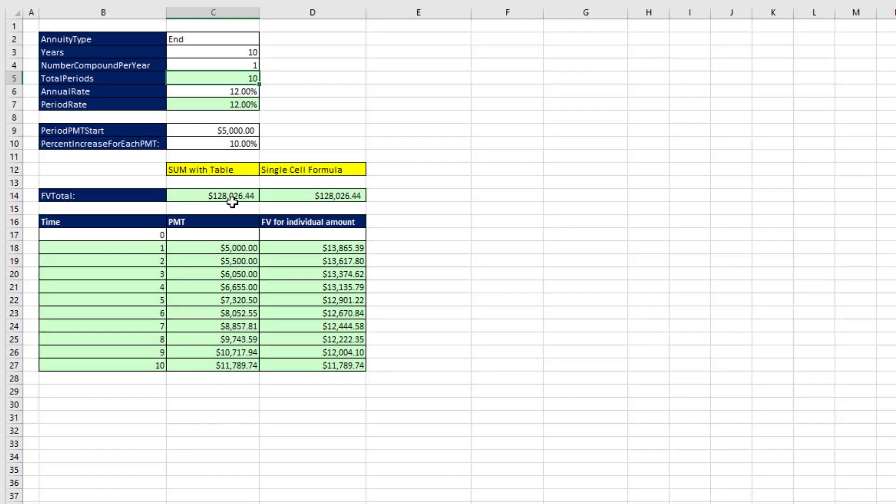
- Set NumberCompoundPerYear in C4 to 12
left_click(179, 65)
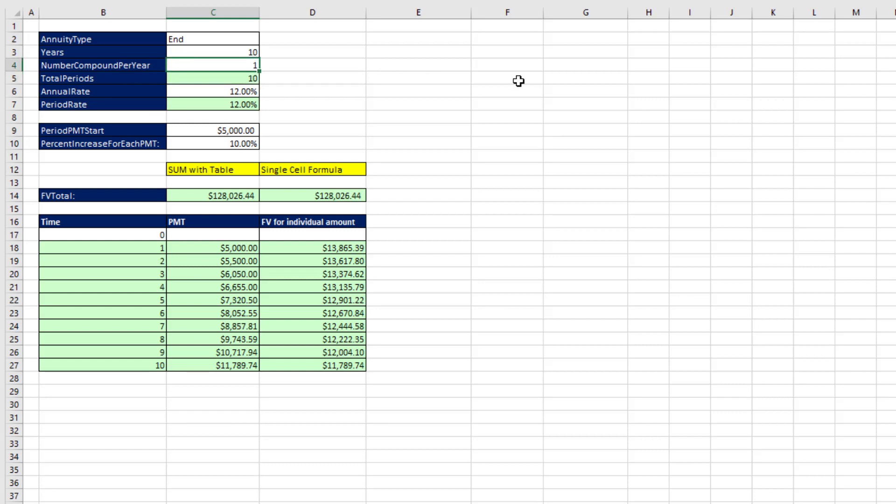
type("12")
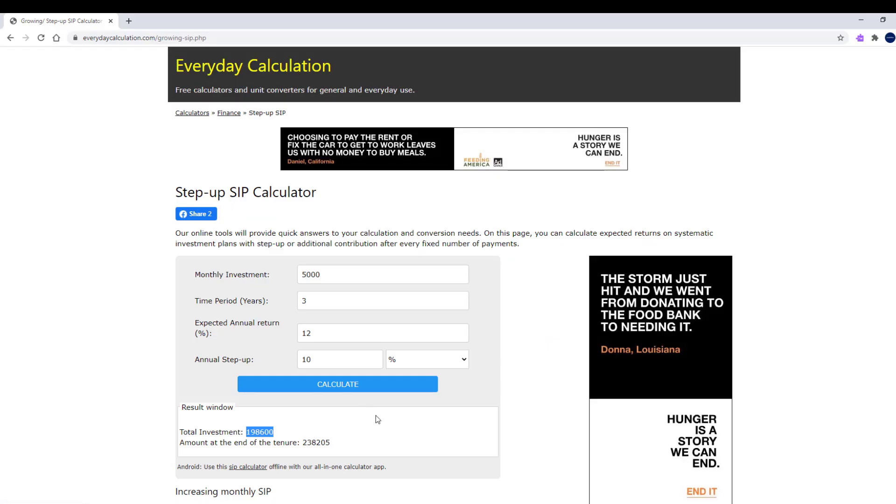
- Switch to the browser and examine the Step-up SIP Calculator's inputs, results and explanation of the yearly payment increase
scroll(377, 416, "down", 1)
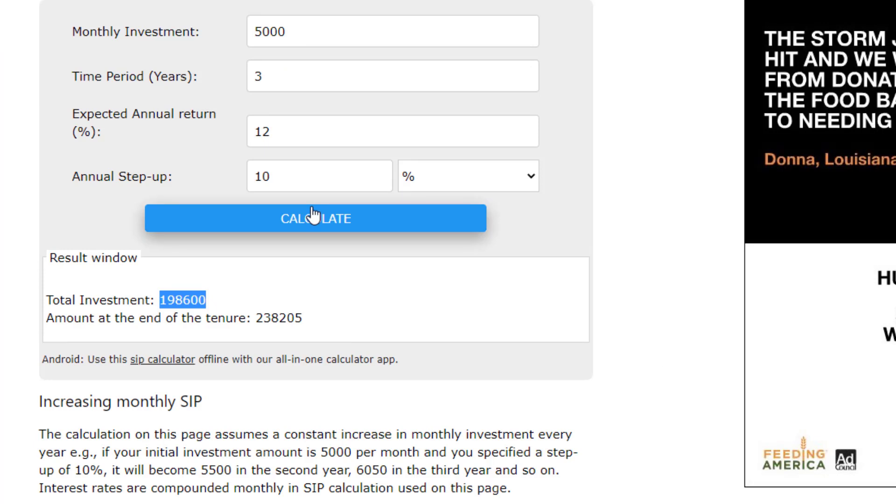
scroll(414, 380, "down", 2)
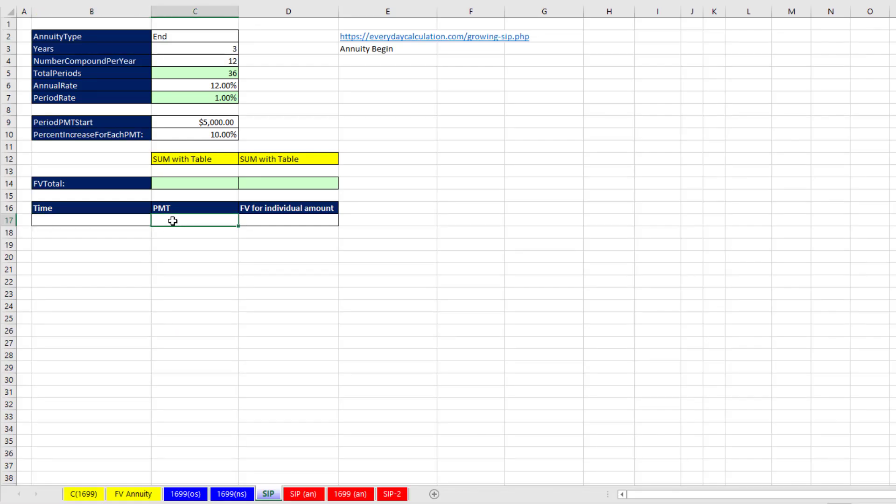
- Try filling the first twelve PMT cells, C17:C28, of the SIP sheet with 5000, and mark the twelve cells below them
left_click_drag(172, 221, 185, 362)
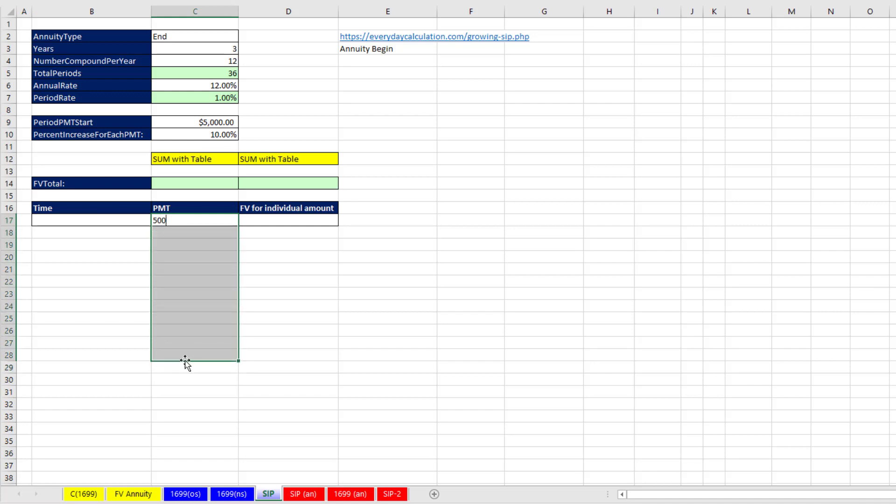
type("5000")
key("ctrl+Return")
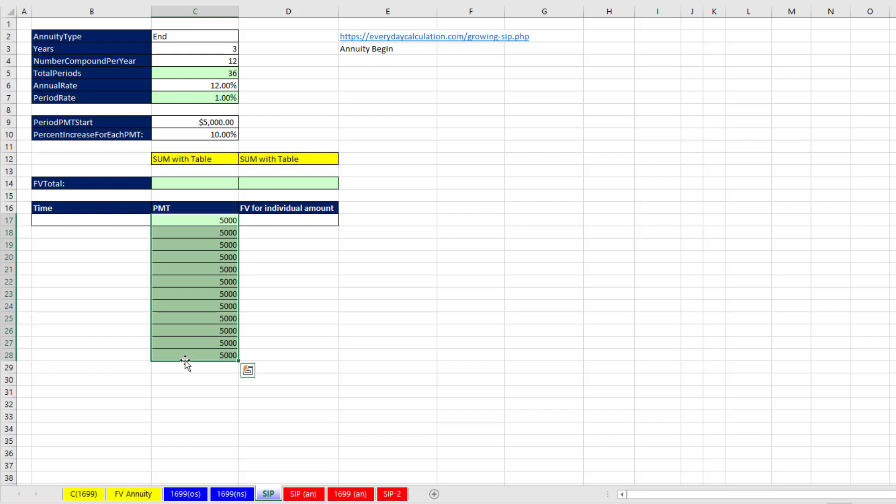
left_click_drag(196, 365, 197, 482)
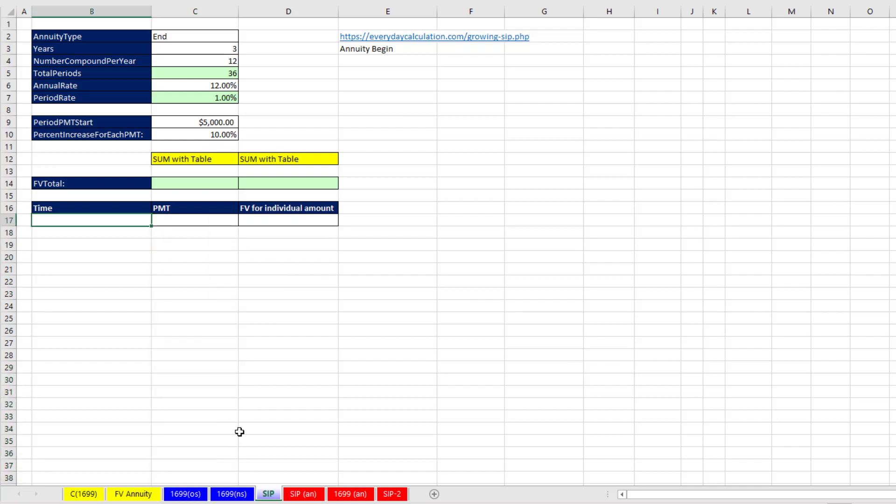
- Enter =SEQUENCE(C5+1,,0) in B17 to list the time periods starting from 0
type("seq")
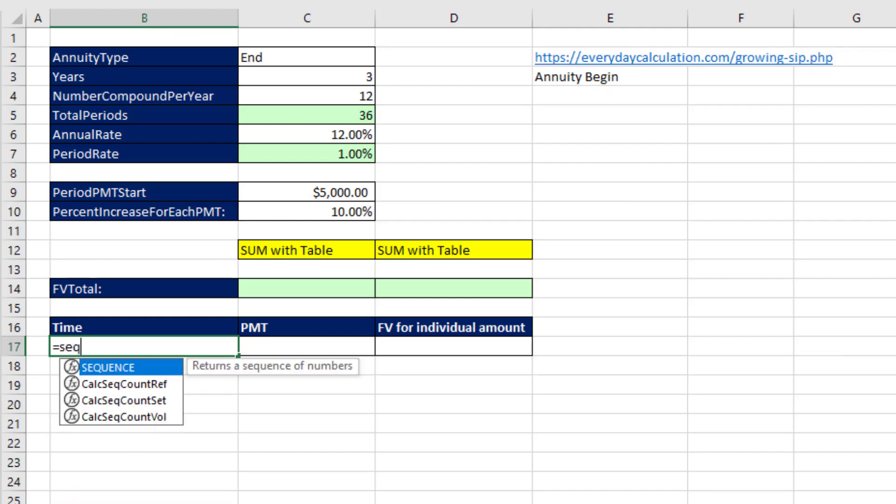
key("Tab")
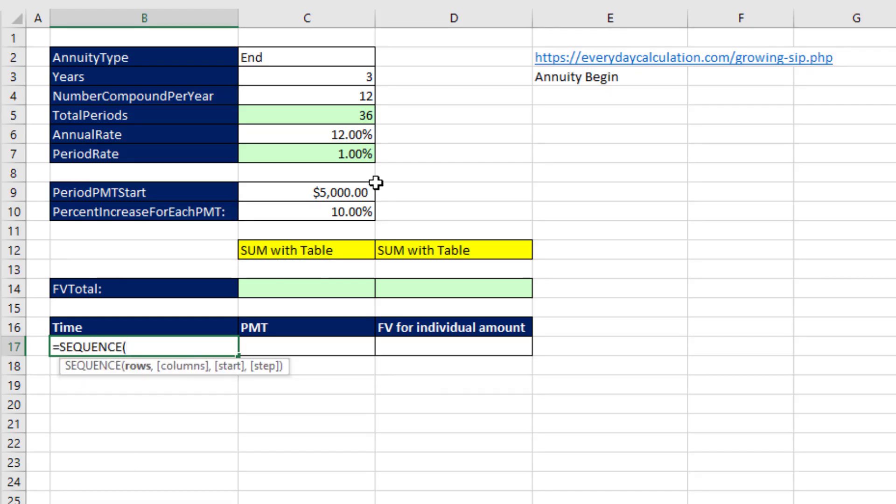
left_click(346, 117)
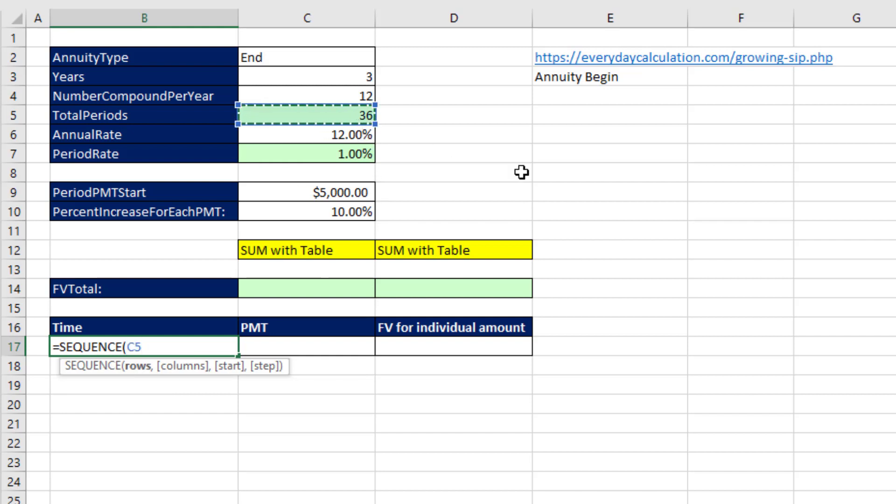
type("+1")
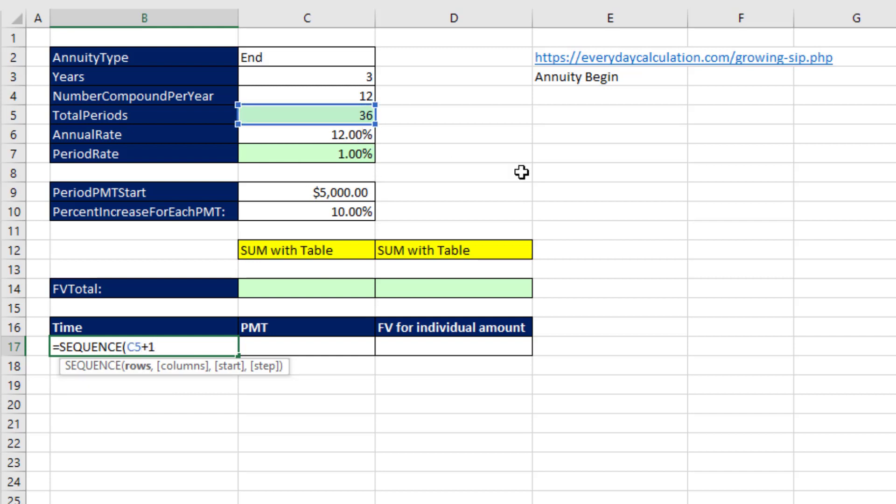
type(",,0")
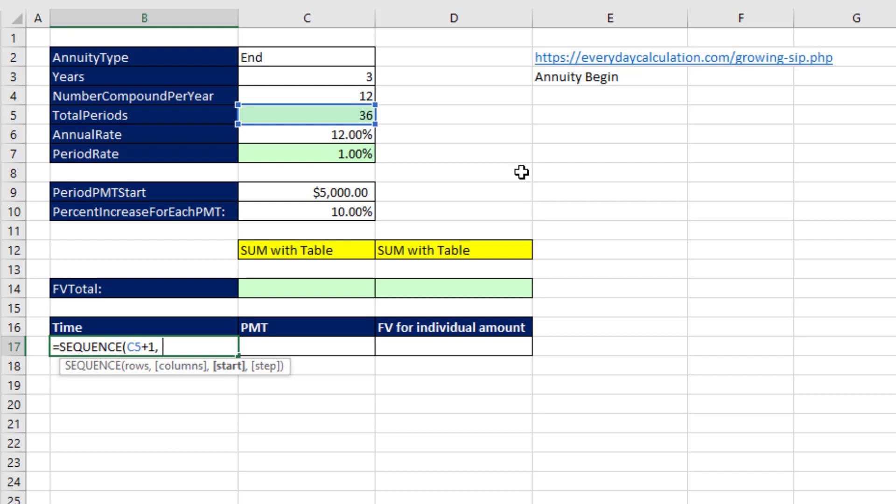
type(")")
key("ctrl+Return")
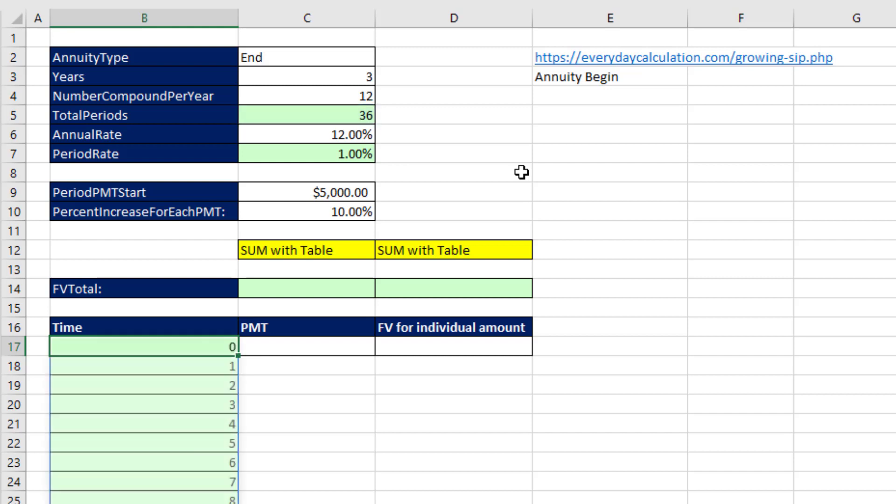
- Enter =SEQUENCE(C5,,0) in C17 to generate one number per payment period, starting from 0
left_click(327, 346)
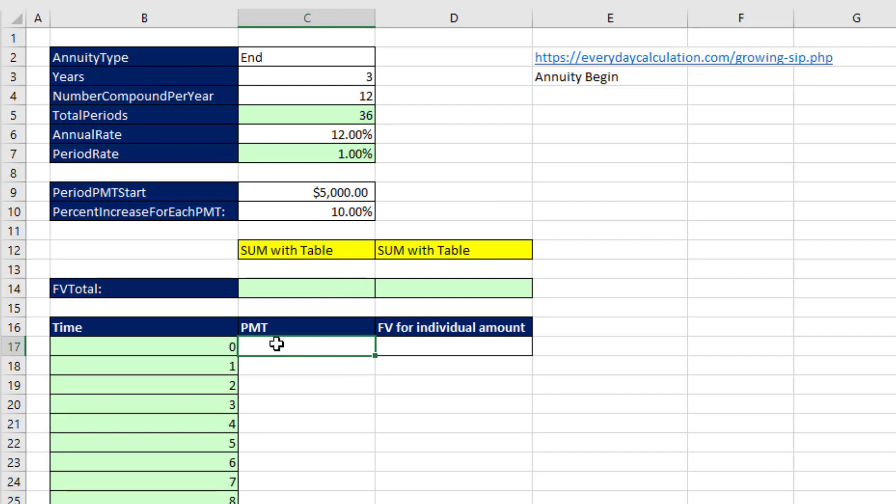
left_click_drag(276, 345, 188, 480)
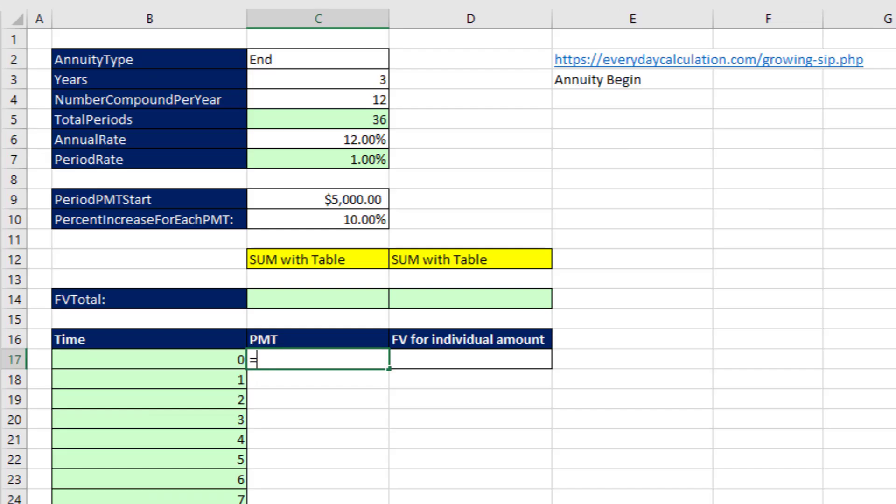
type("seq")
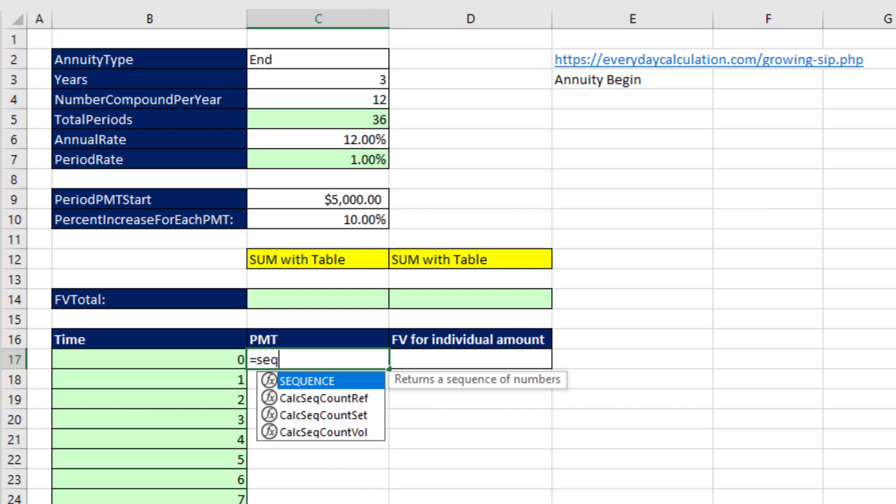
key("Tab")
left_click(374, 120)
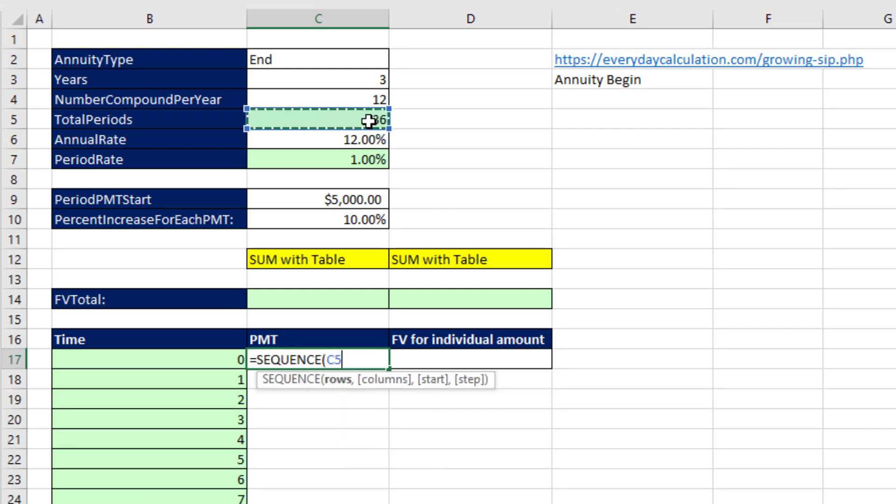
type(",")
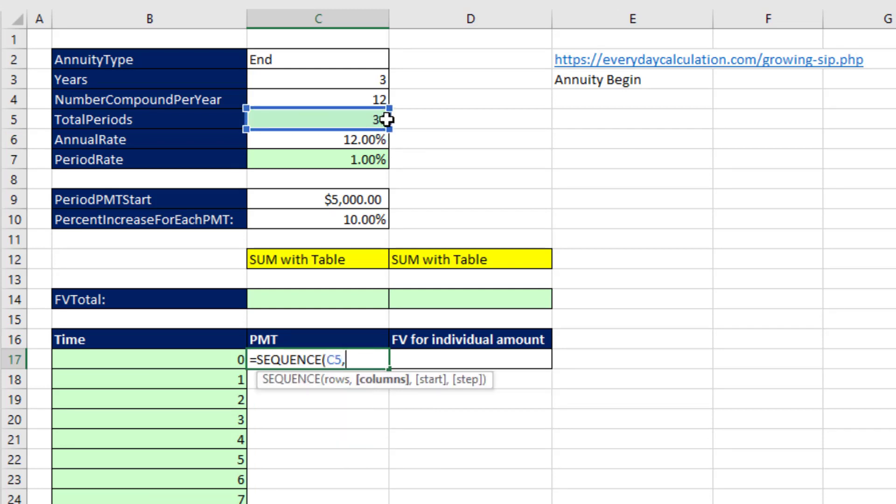
type(",0)")
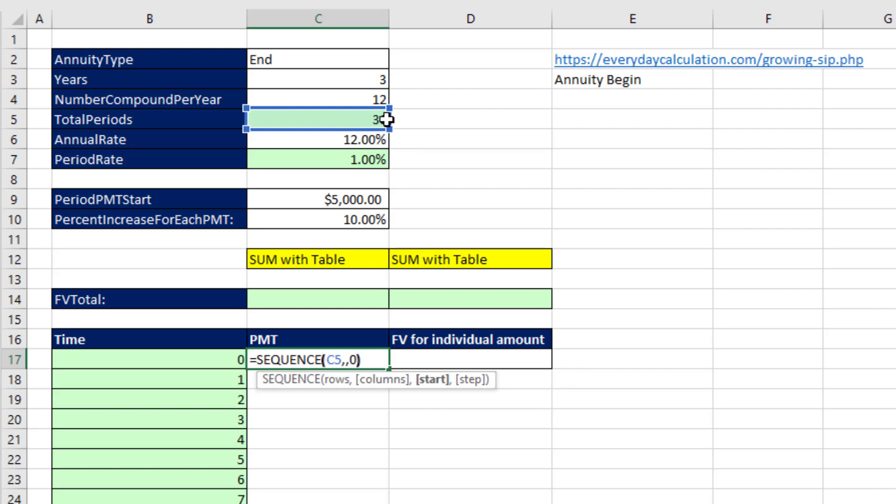
key("ctrl+Return")
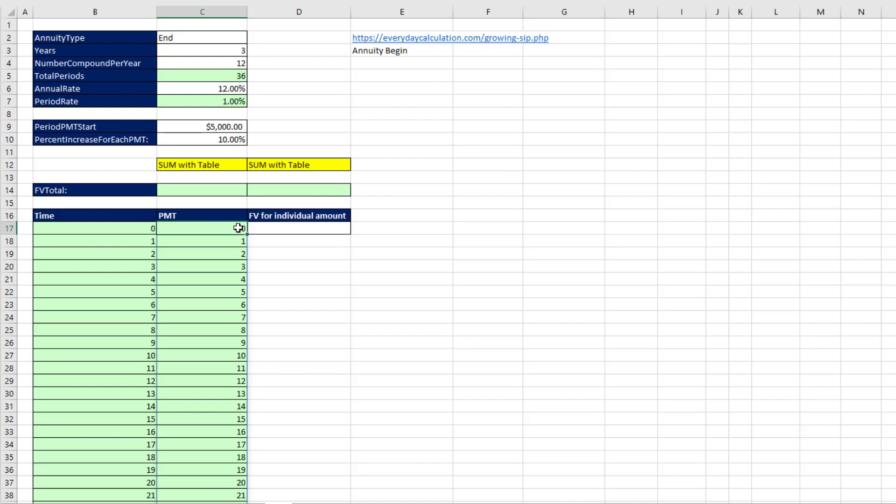
- Divide the sequence in C17 by the compounding periods per year, making the formula =SEQUENCE(C5,,0)/C4
left_click_drag(239, 228, 242, 384)
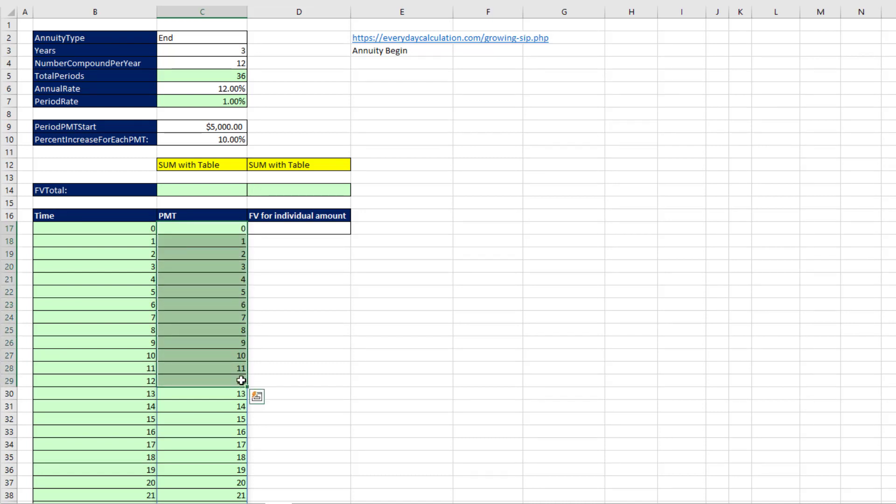
left_click(221, 233)
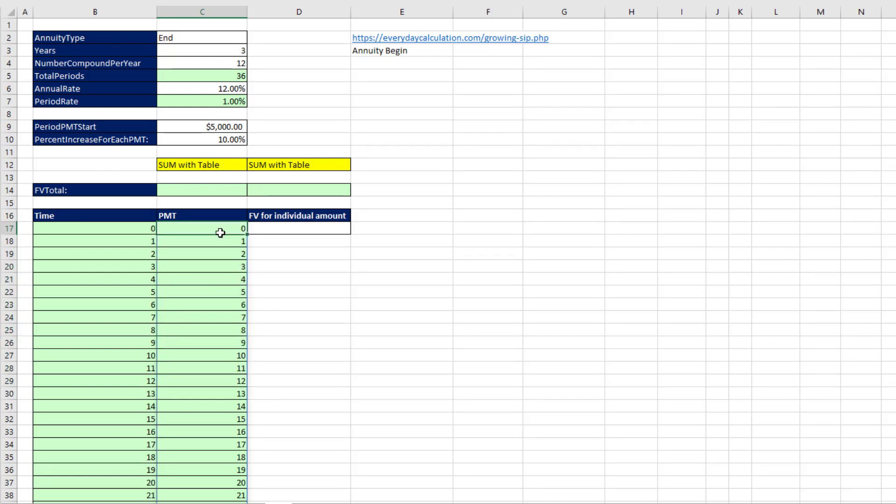
key("F2")
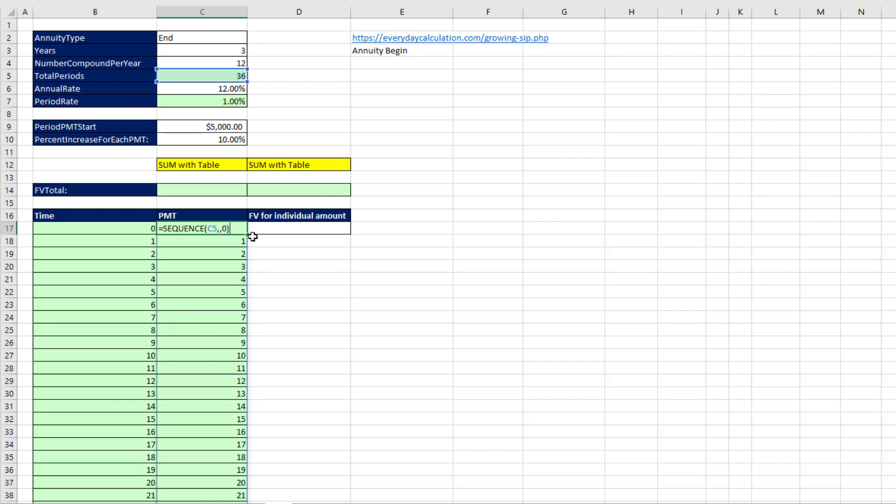
type("/")
left_click(238, 63)
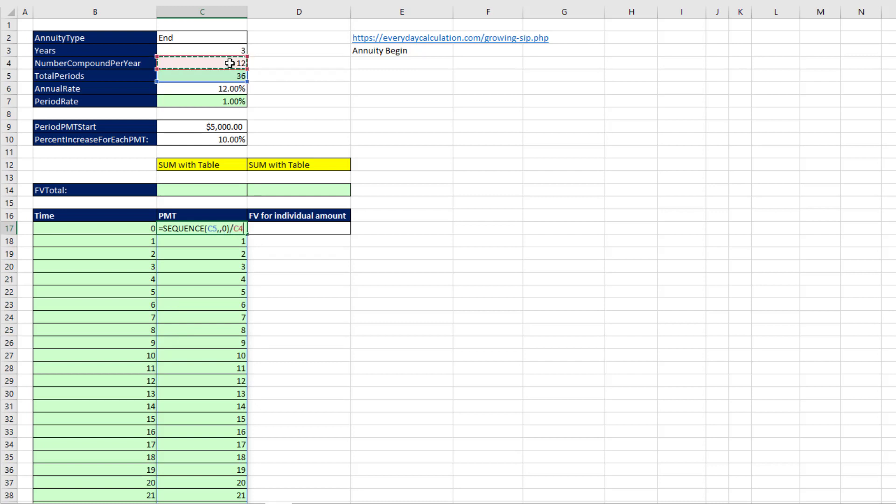
key("ctrl+Return")
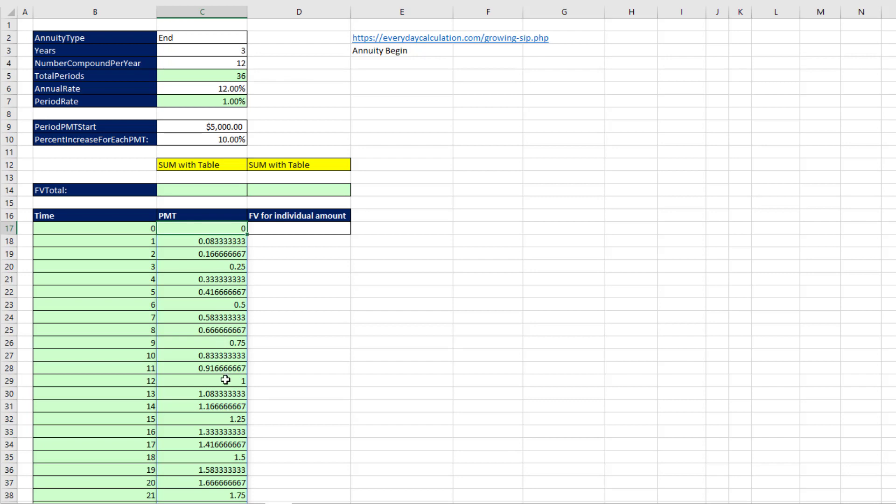
- Wrap the C17 formula in INT as =INT(SEQUENCE(C5,,0)/C4) and check the resulting yearly groups of exponents
double_click(217, 229)
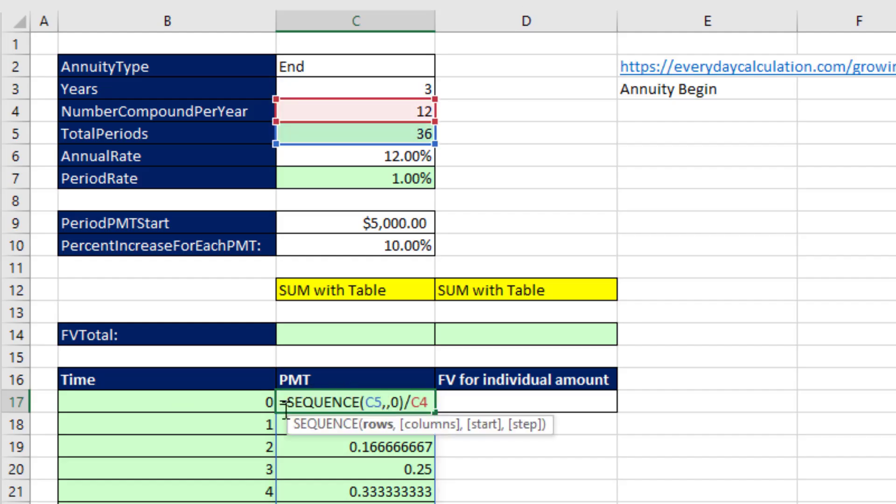
left_click(288, 402)
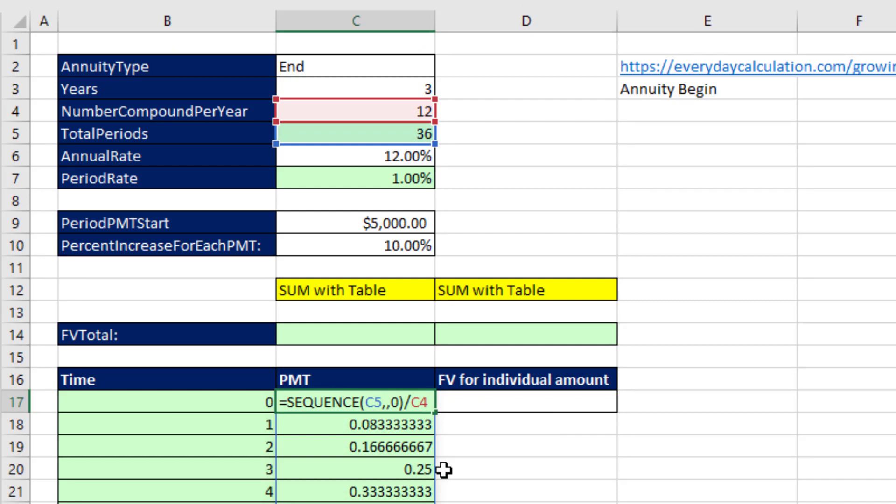
type("int")
key("Tab")
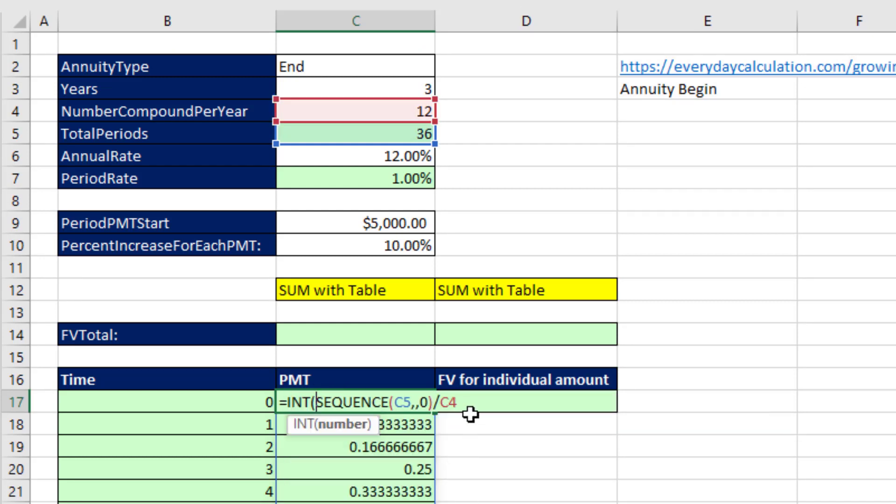
type(")")
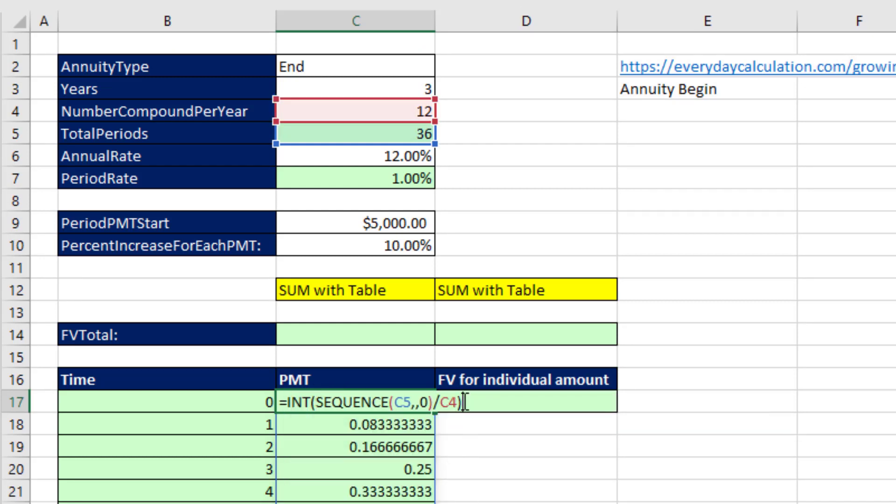
key("ctrl+Return")
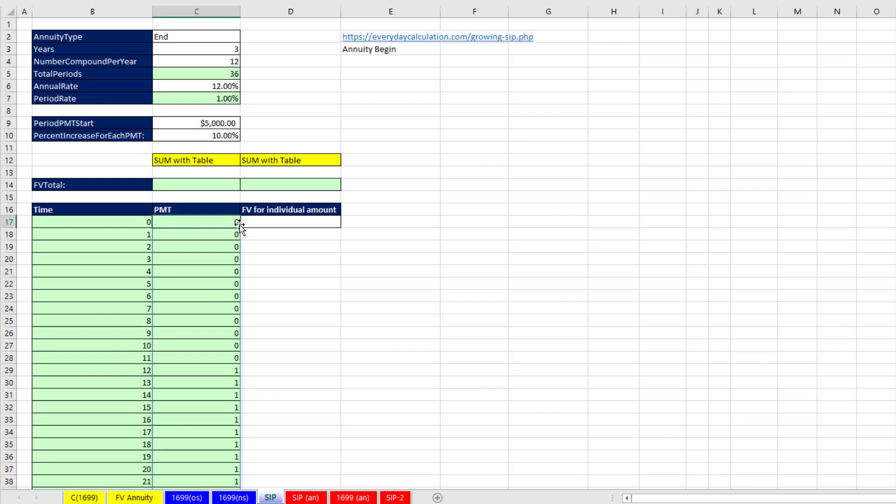
left_click_drag(234, 226, 224, 352)
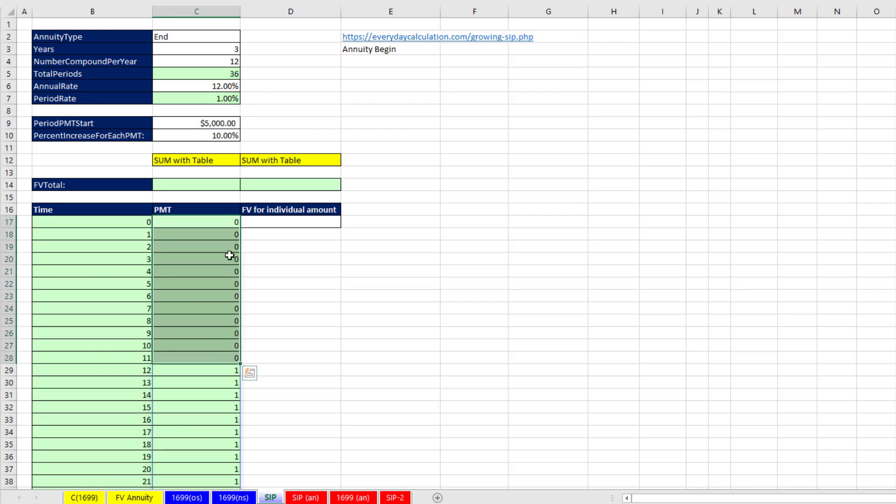
left_click_drag(226, 371, 224, 412)
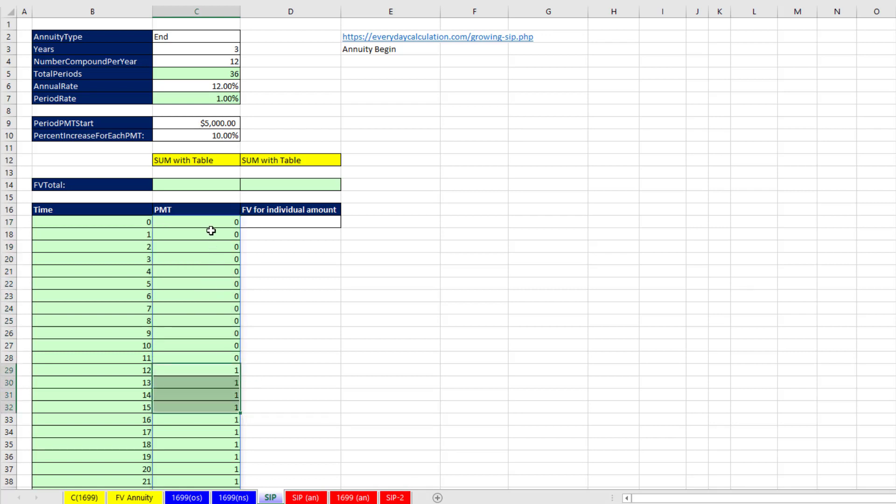
- Complete the PMT formula in C17 as =C9*(1+C10)^INT(SEQUENCE(C5,,0)/C4) and check the first- and second-year payments
left_click(208, 222)
double_click(208, 223)
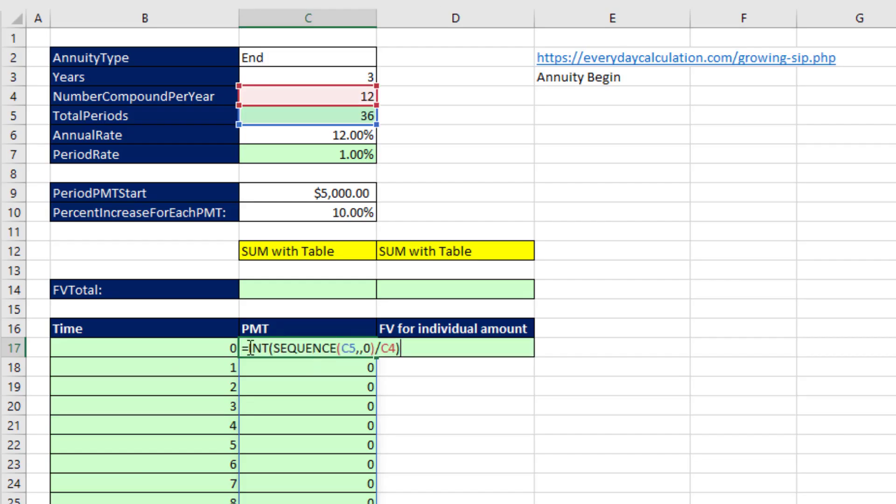
left_click(298, 190)
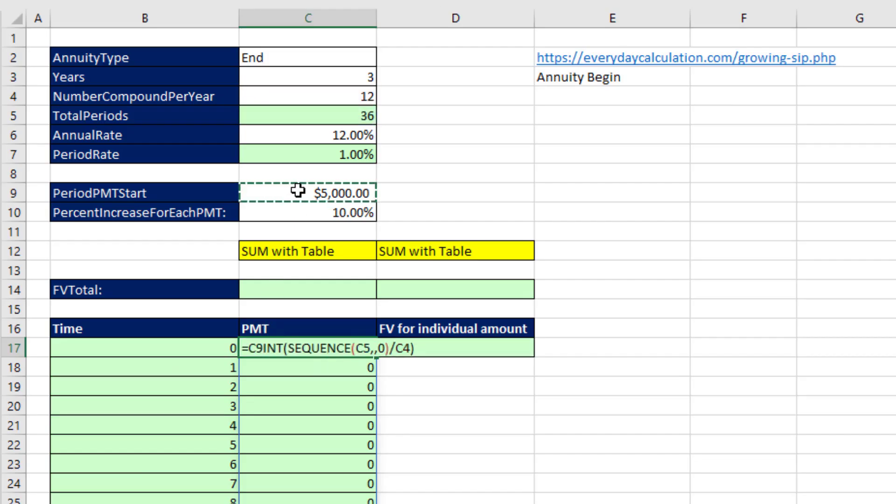
type("*(1+")
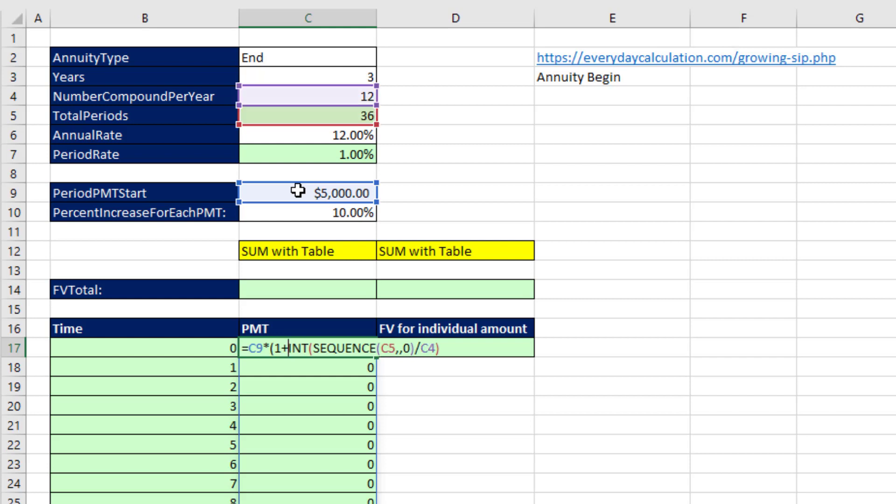
left_click(302, 213)
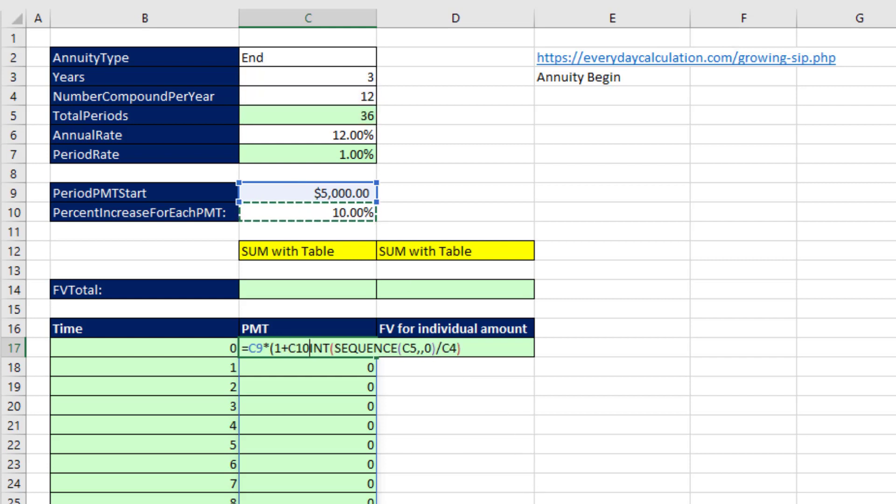
type(")")
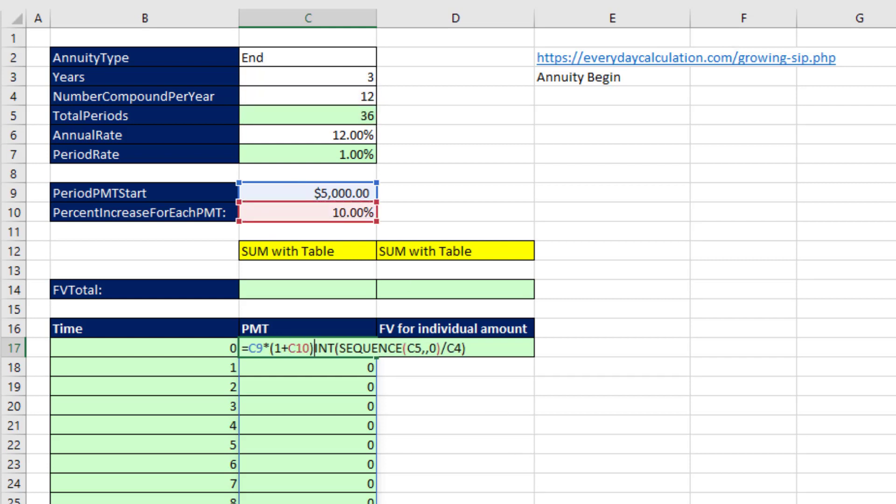
type("^")
key("Return")
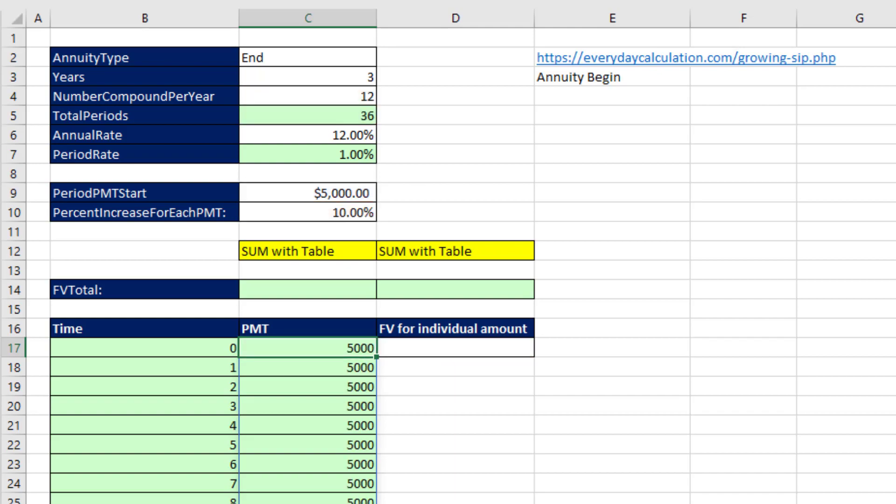
left_click_drag(345, 351, 339, 436)
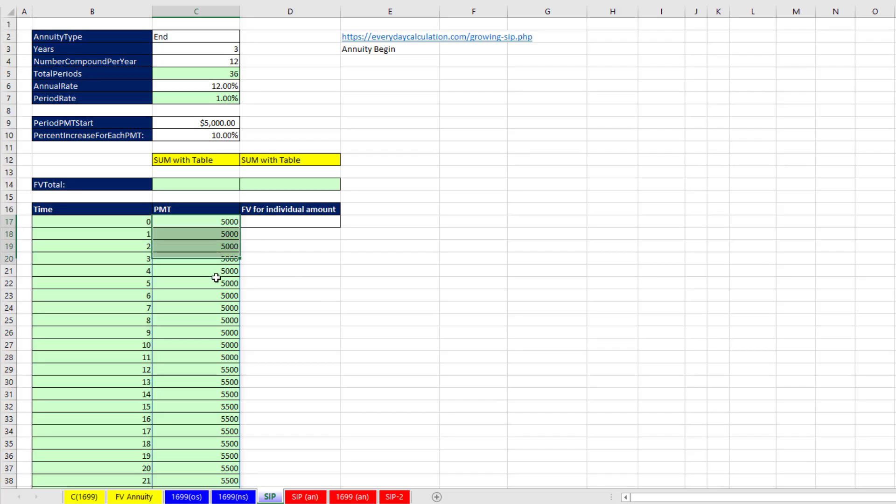
left_click_drag(216, 278, 221, 358)
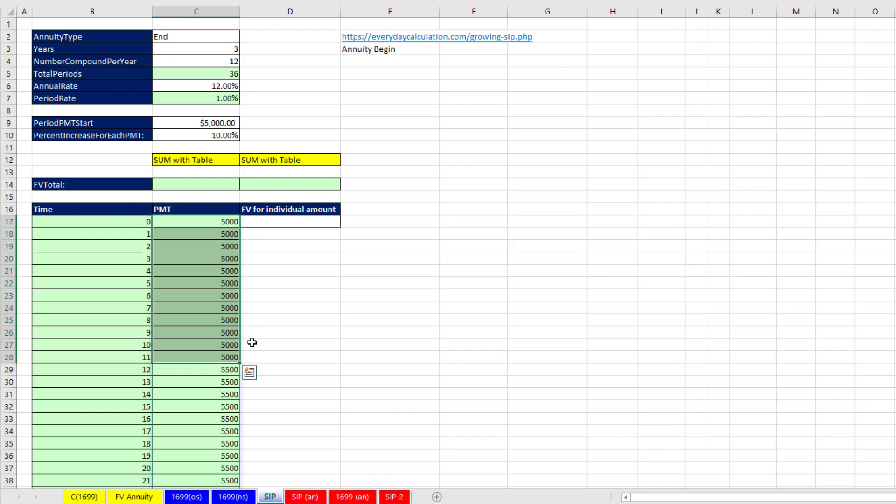
left_click_drag(204, 368, 204, 430)
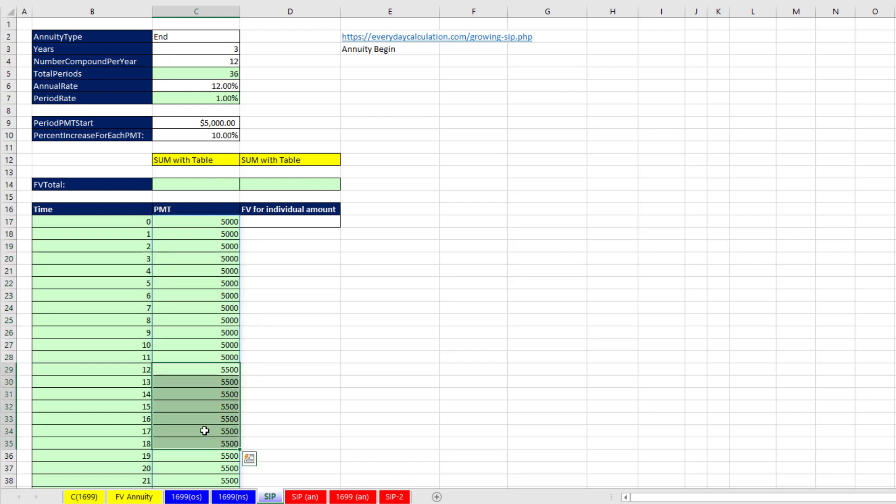
- Enter =SEQUENCE(C5,,C5,-1) in D17 to generate the descending compounding exponents for each payment
left_click(256, 220)
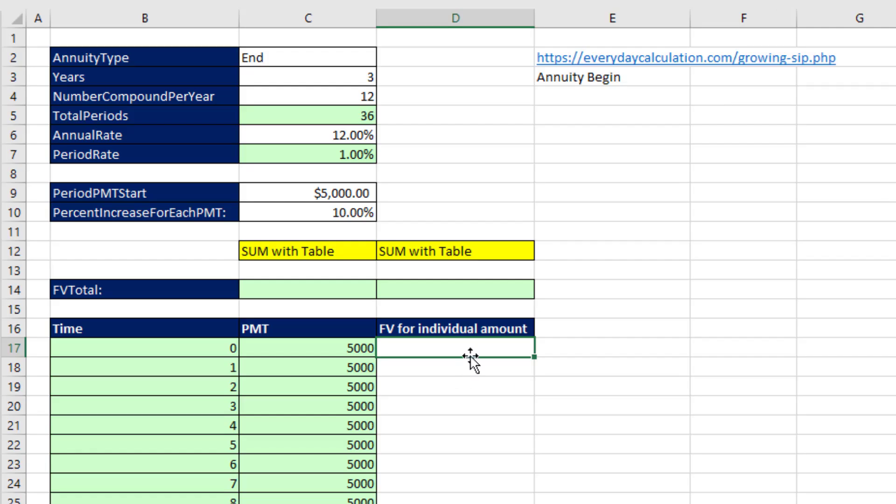
type("=seq")
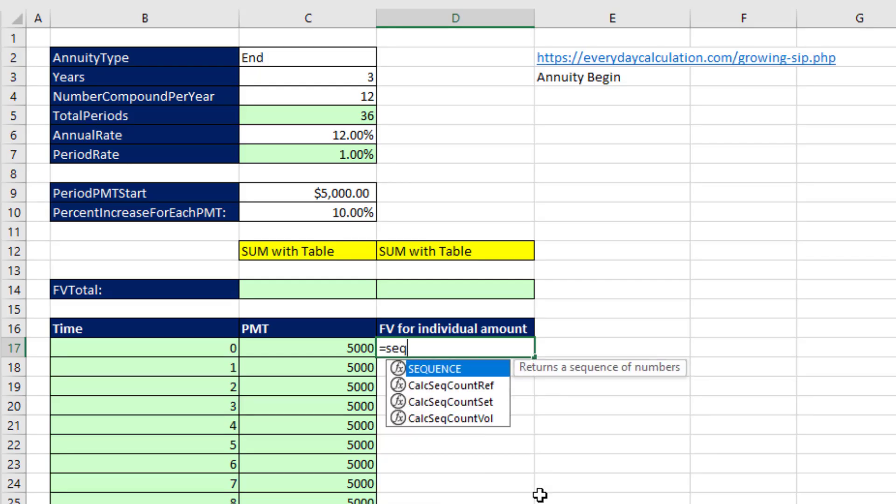
key("Tab")
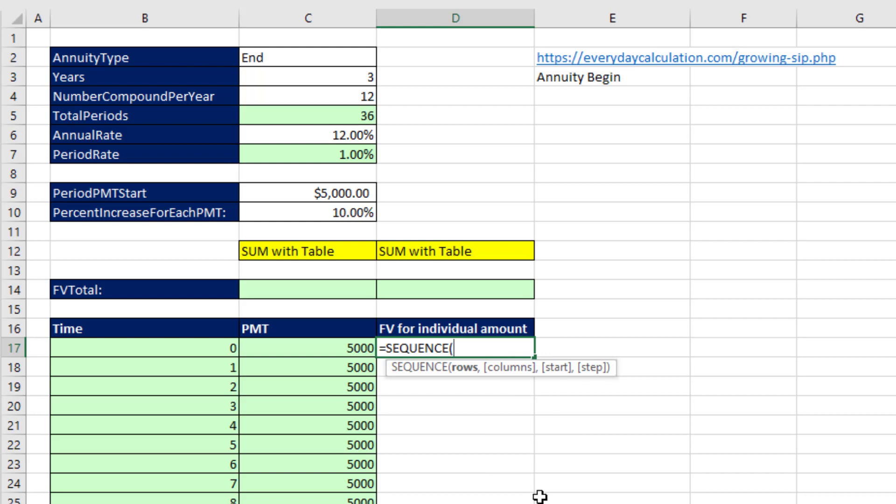
left_click(352, 122)
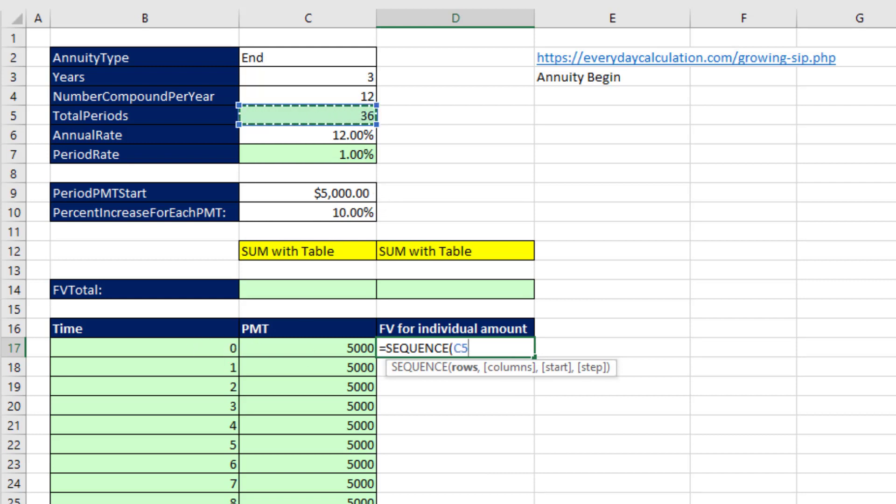
type(",,")
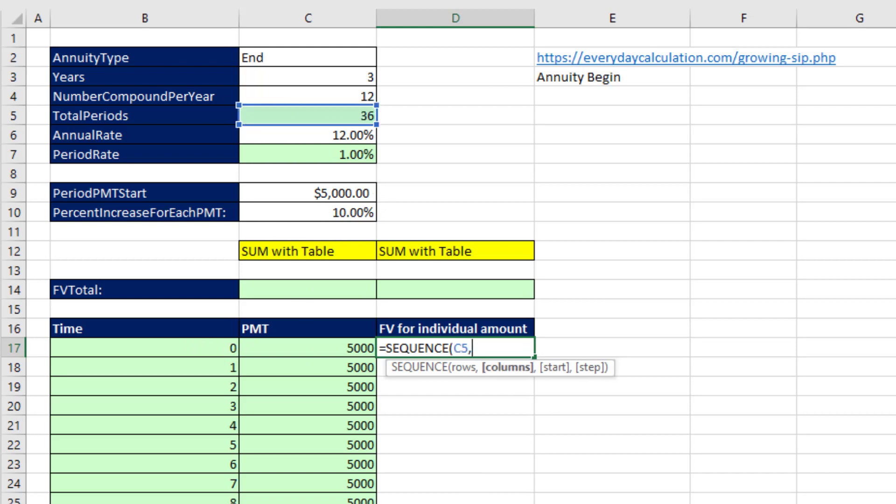
left_click(358, 116)
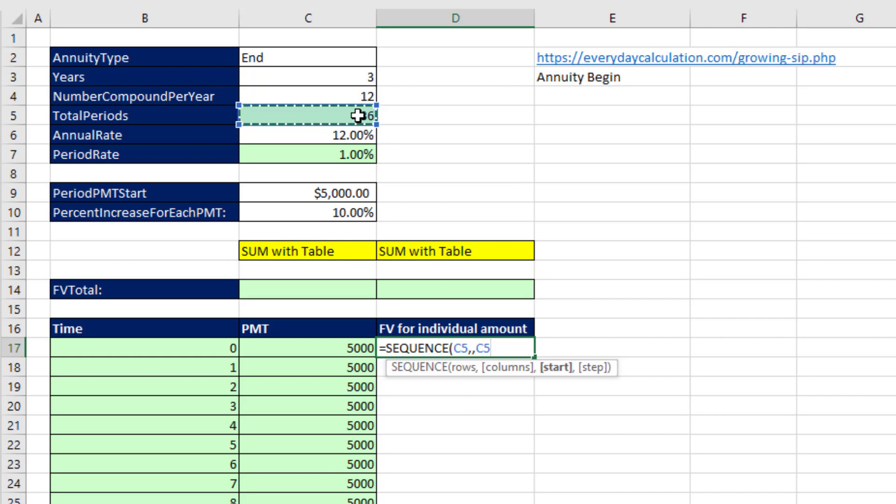
type(",-1")
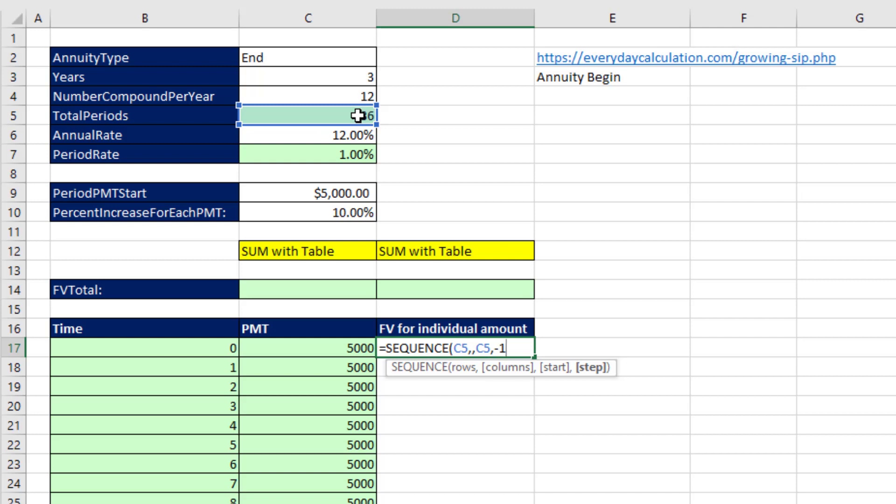
type(")")
key("ctrl+Return")
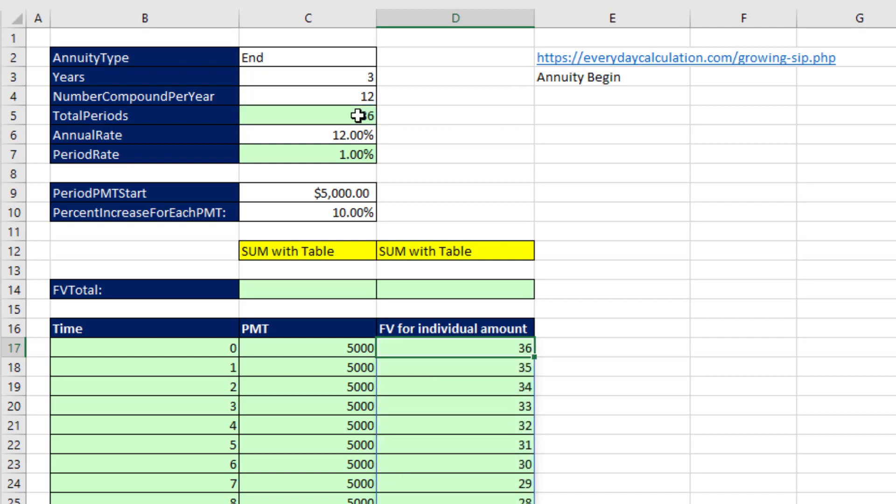
- Extend the D17 formula to =C17#*(1+C7)^SEQUENCE(C5,,C5,-1) to calculate the future value of each payment
key("F2")
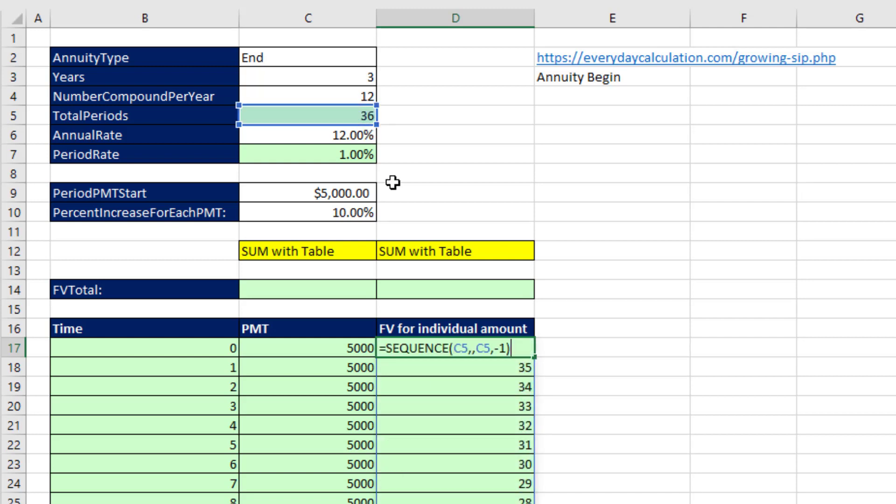
left_click(318, 351)
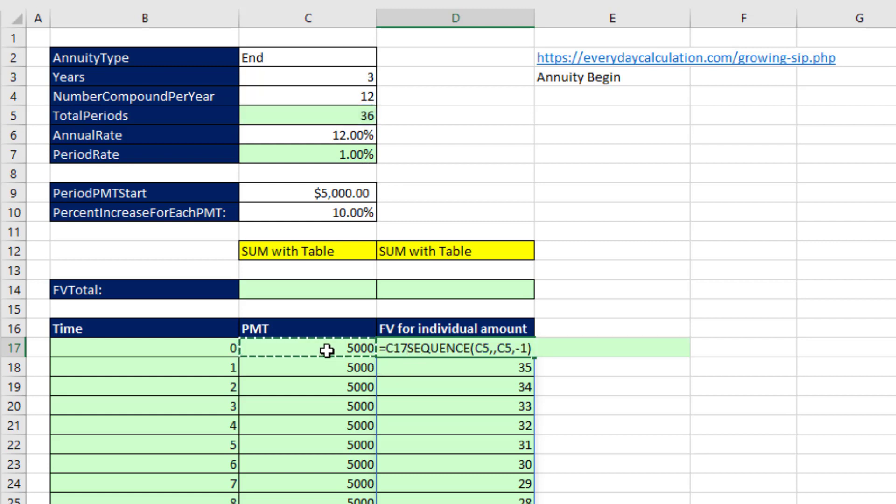
type("#")
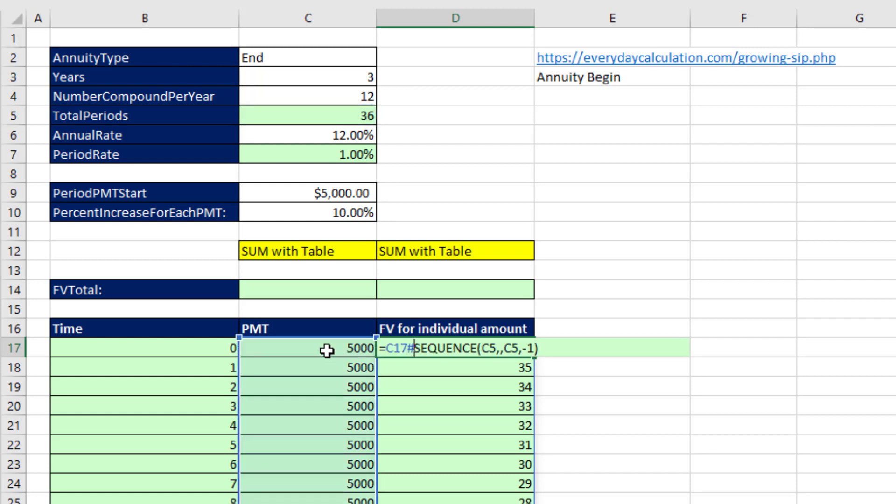
type("*(1")
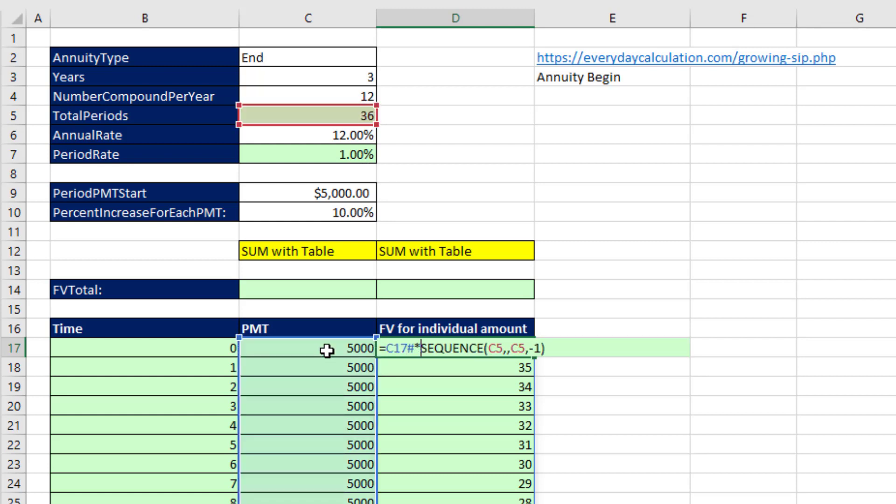
type("+")
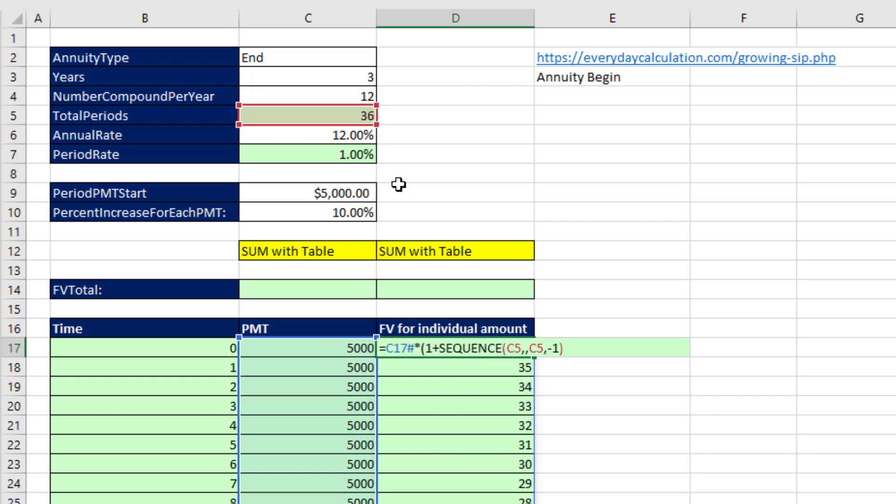
left_click(347, 153)
type(")^")
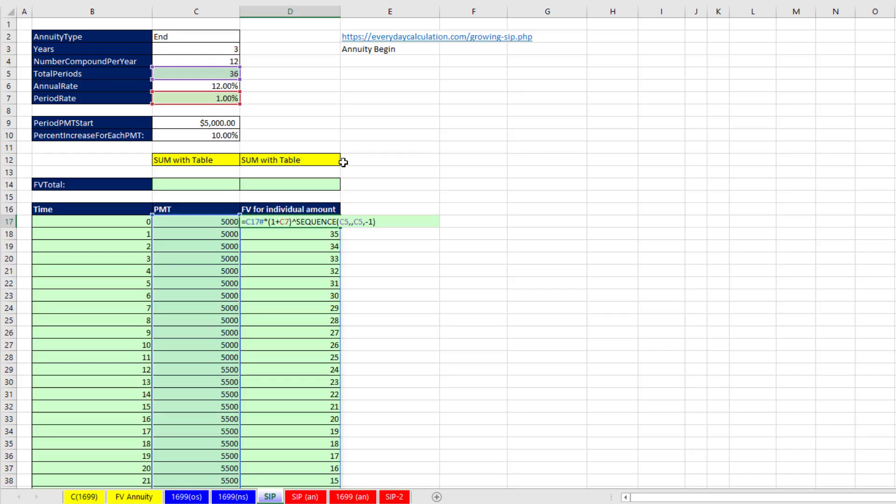
key("ctrl+Return")
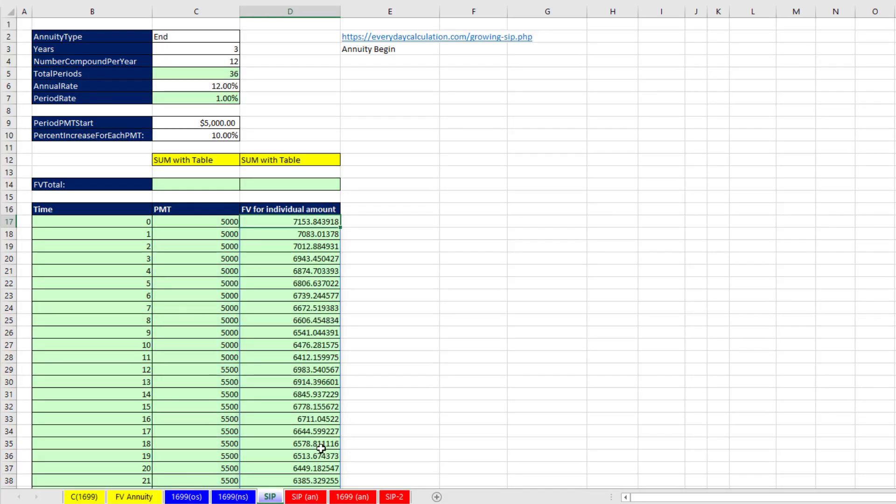
- Total the spilled individual future values in C14 with =SUM(D17#)
left_click(214, 185)
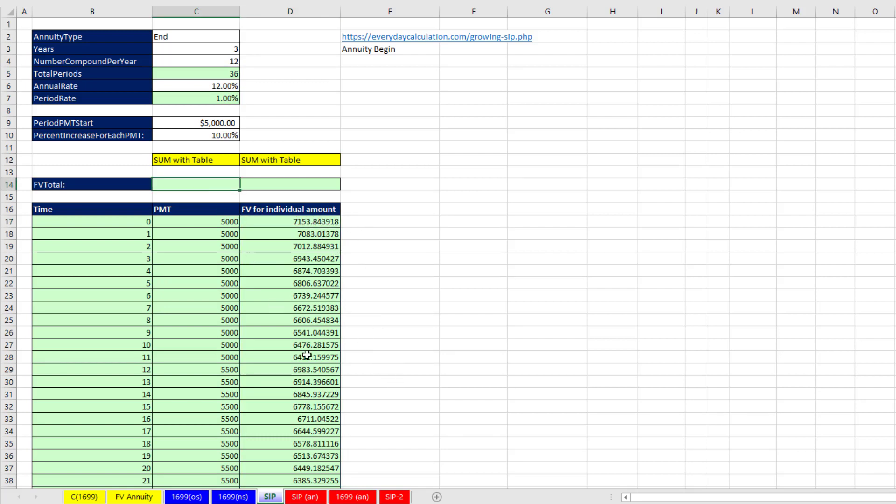
type("=SUM(")
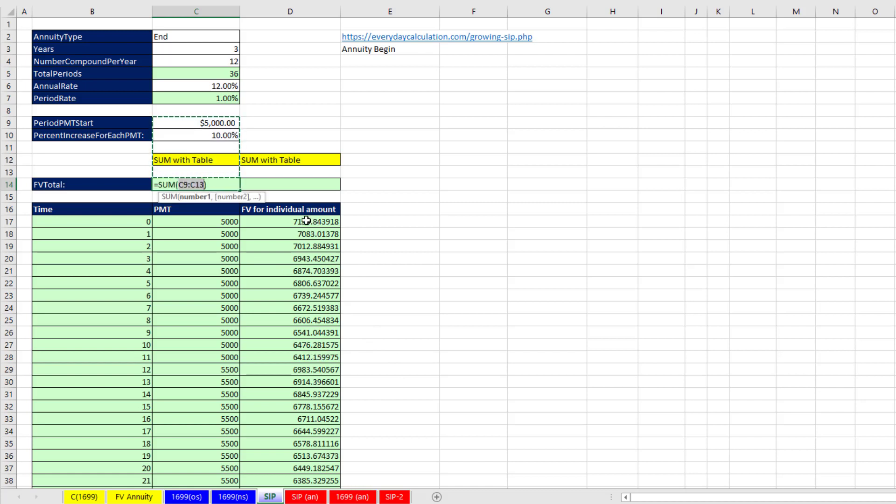
left_click(291, 221)
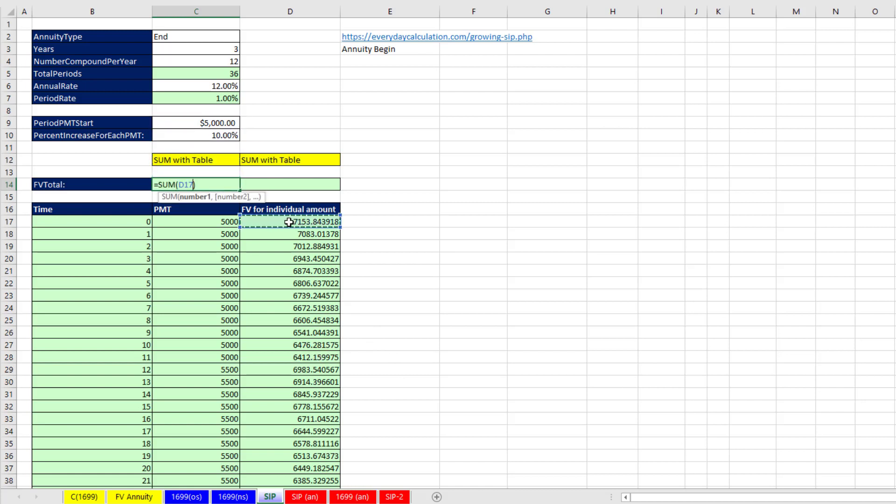
type("#")
key("ctrl+Return")
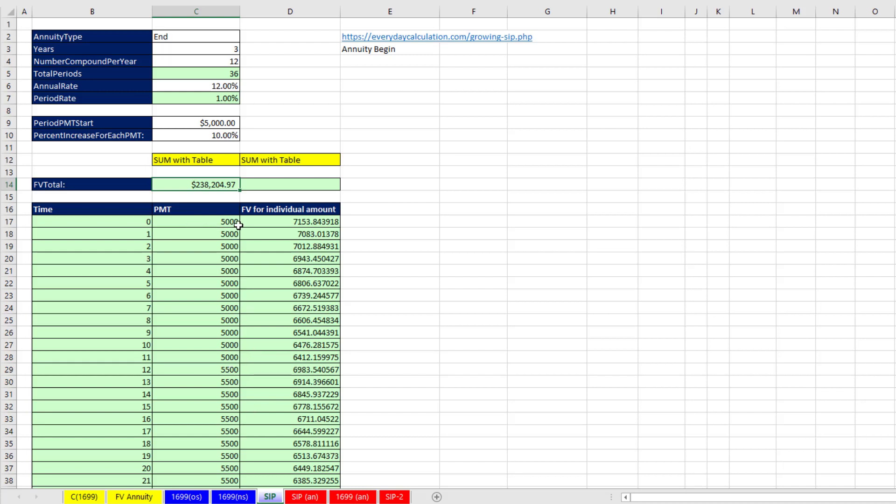
- Copy C9*(1+C10)^INT(SEQUENCE(C5,,0)/C4) from the C17 formula and *(1+C7)^SEQUENCE(C5,,C5,-1) from D17 to the clipboard
double_click(217, 221)
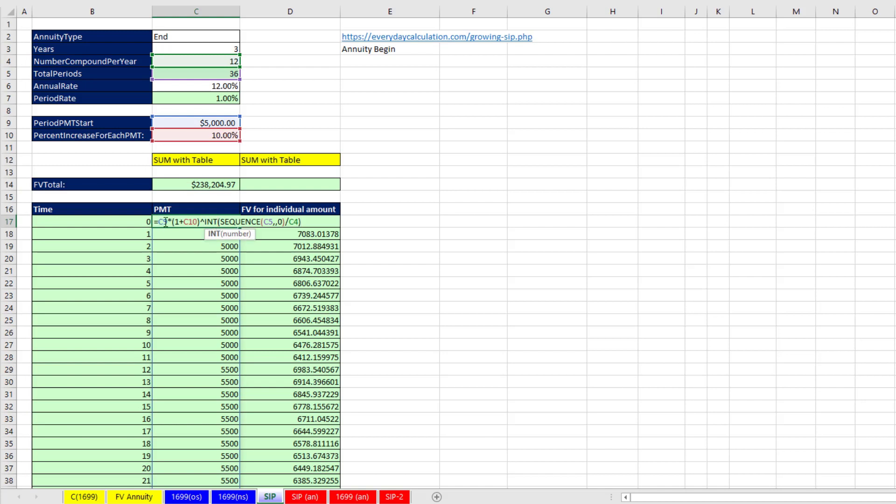
left_click_drag(158, 223, 346, 229)
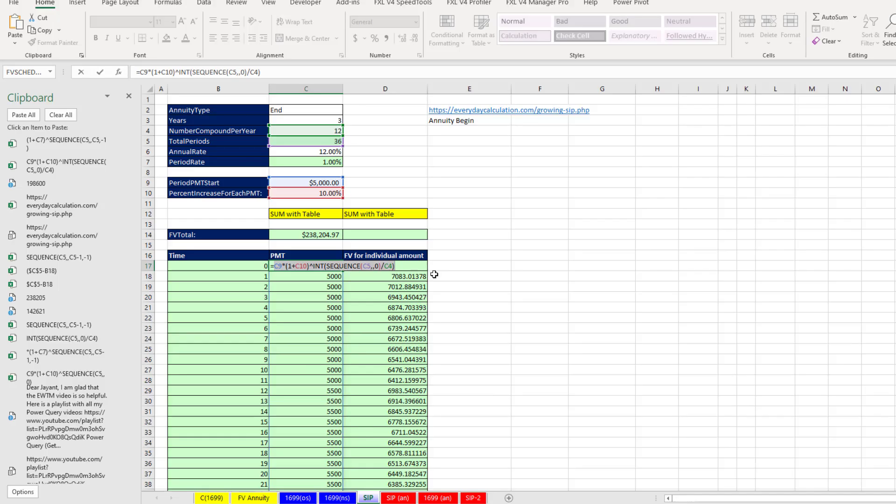
key("ctrl+c")
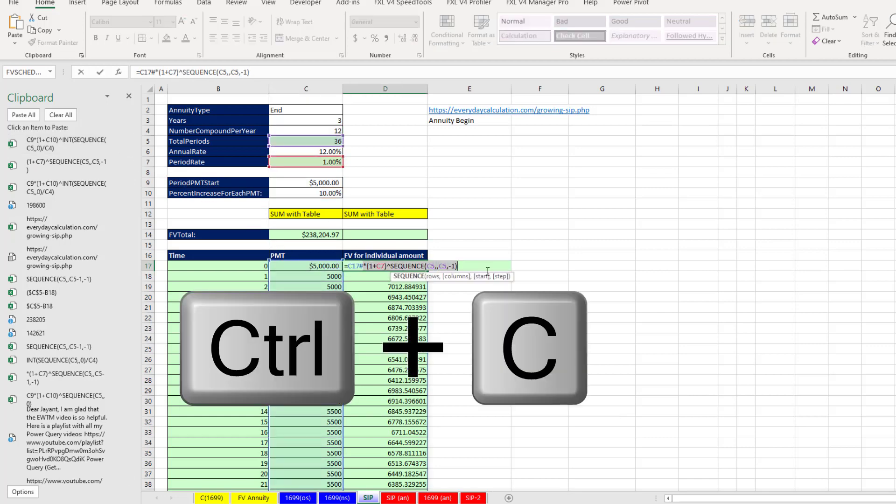
key("ctrl+c")
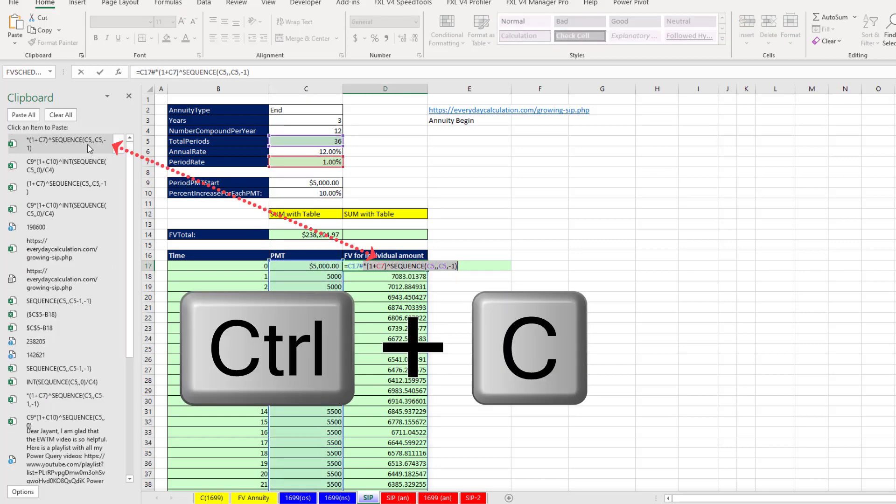
key("Return")
- Build the single-cell total in D14 from the two copied parts as =SUM(C9*(1+C10)^INT(SEQUENCE(C5,,0)/C4)*(1+C7)^SEQUENCE(C5,,C5,-1))
left_click(380, 234)
key("alt+equal")
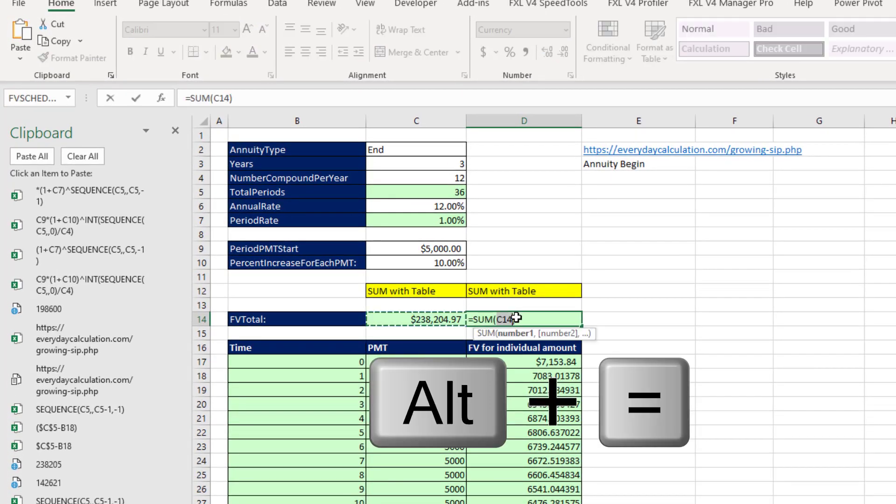
left_click(110, 223)
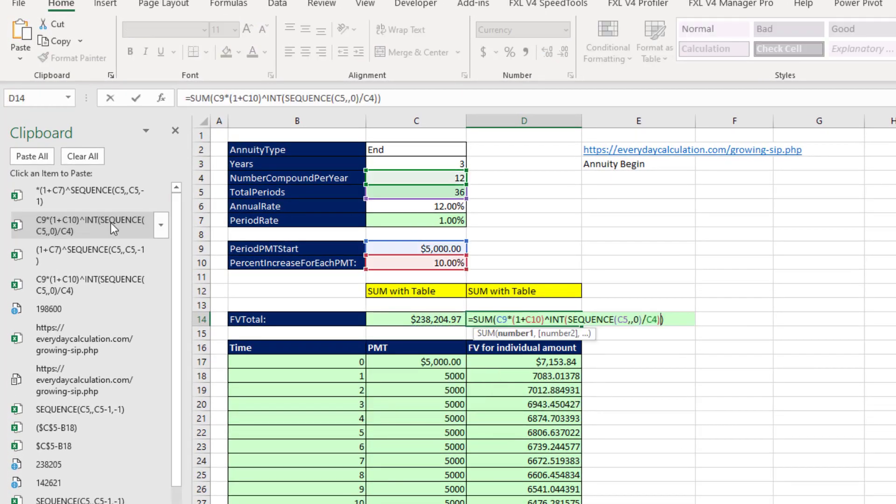
left_click(95, 198)
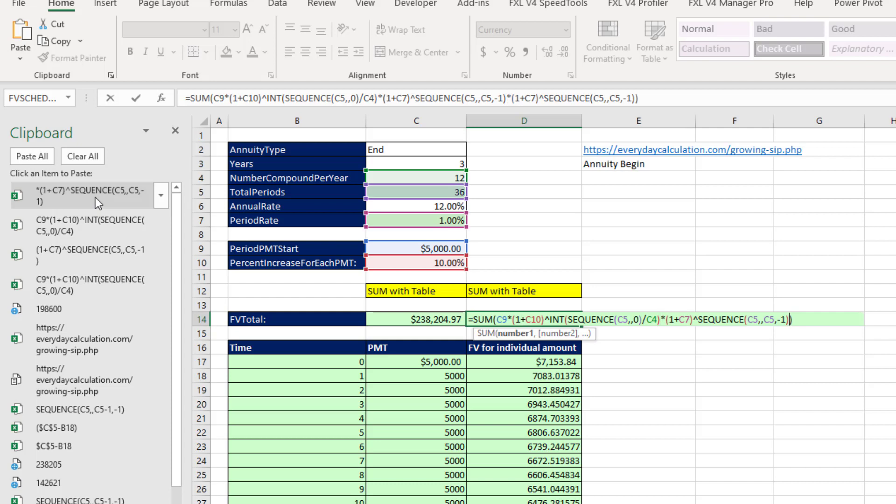
key("Return")
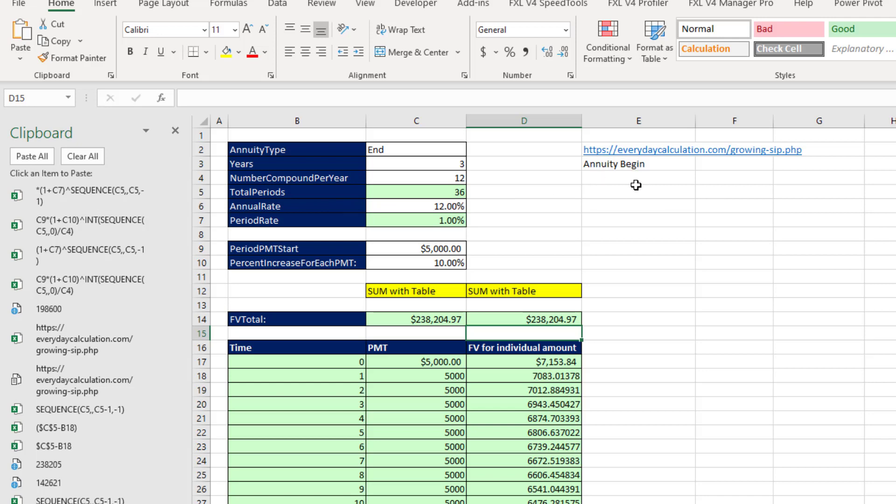
- Review the formulas in B17, C17 and D17 of the table and the two FVTotal formulas in C14 and D14
double_click(355, 362)
key("Escape")
double_click(427, 363)
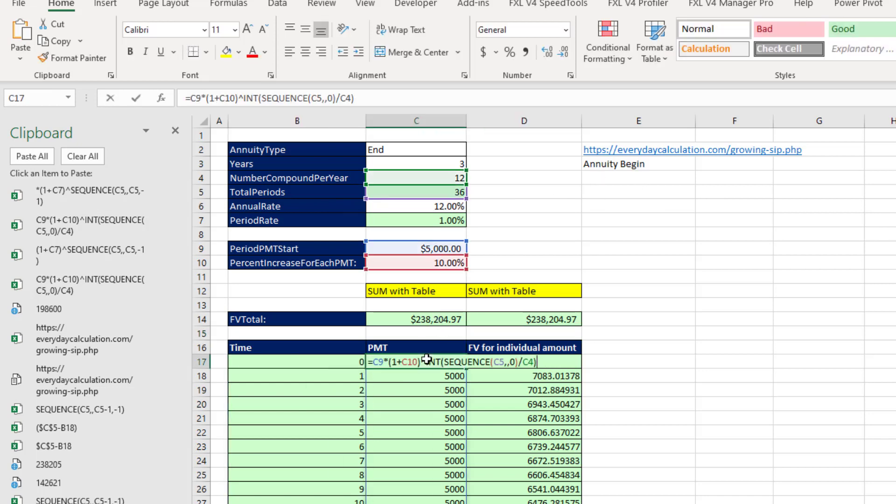
key("Escape")
double_click(546, 361)
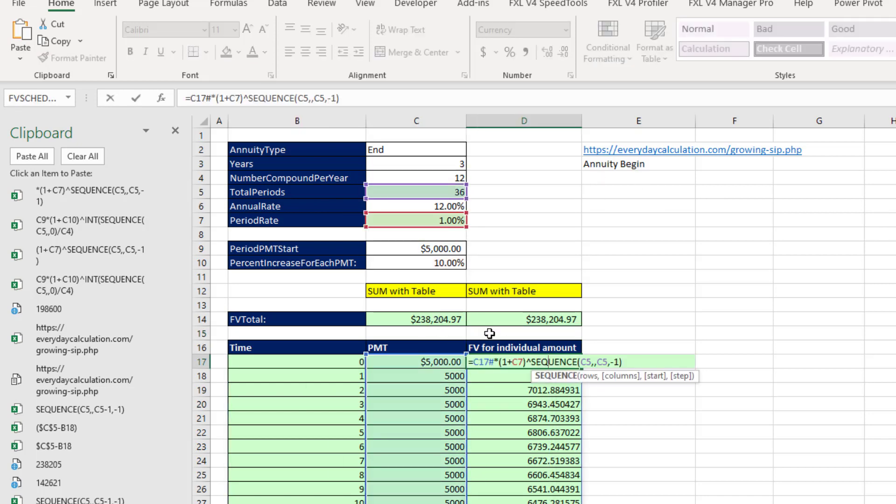
key("Escape")
left_click(433, 312)
double_click(434, 313)
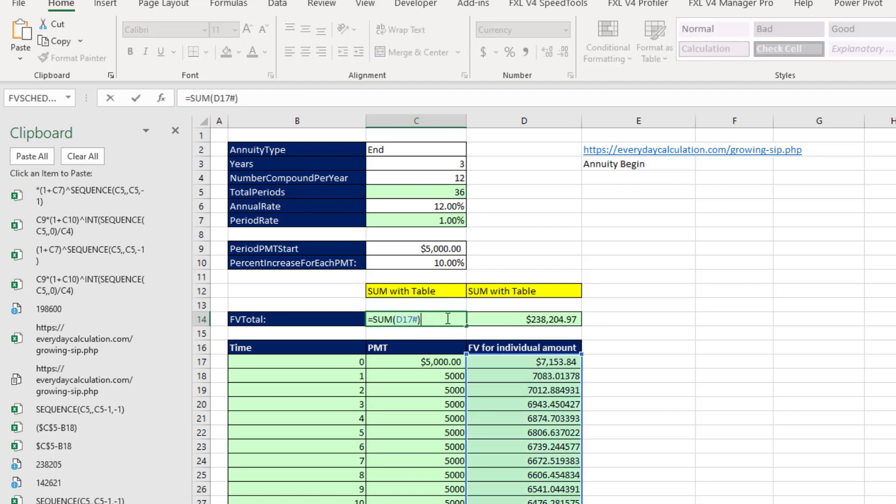
key("Escape")
left_click(523, 318)
double_click(526, 320)
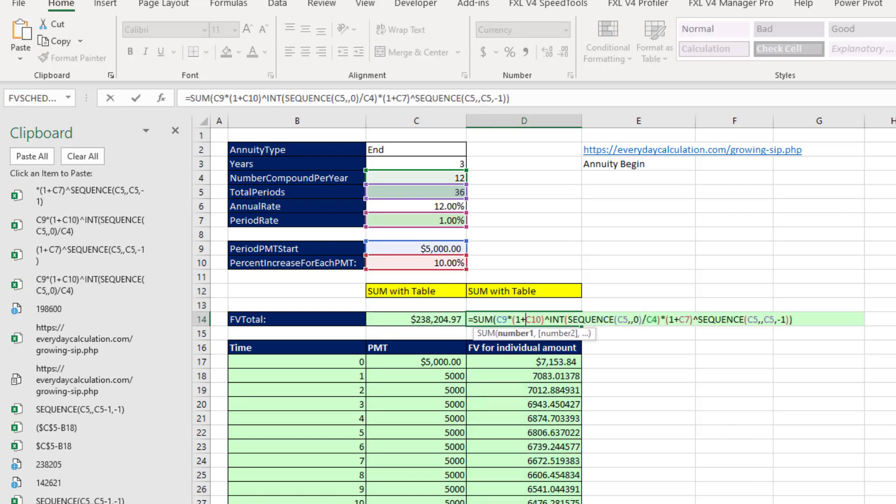
key("Escape")
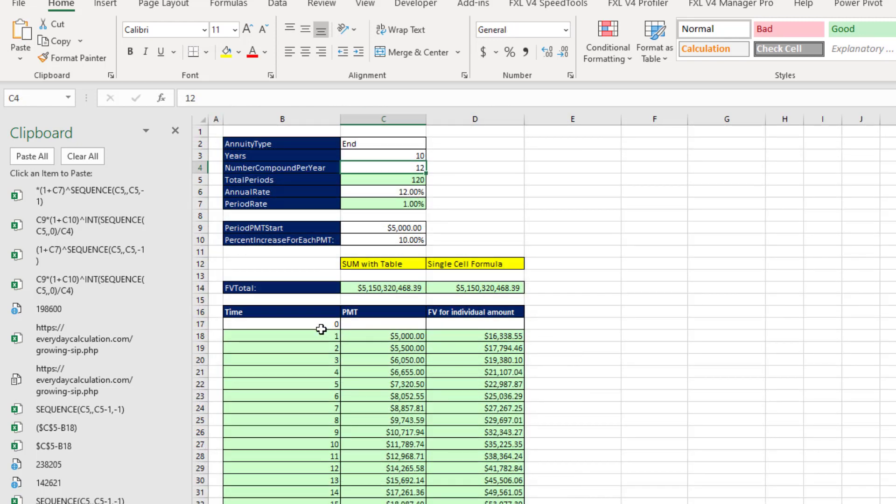
- Review the SEQUENCE-based PMT and future value formulas in C18 and D18 and the two FVTotal formulas in C14 and D14
double_click(366, 336)
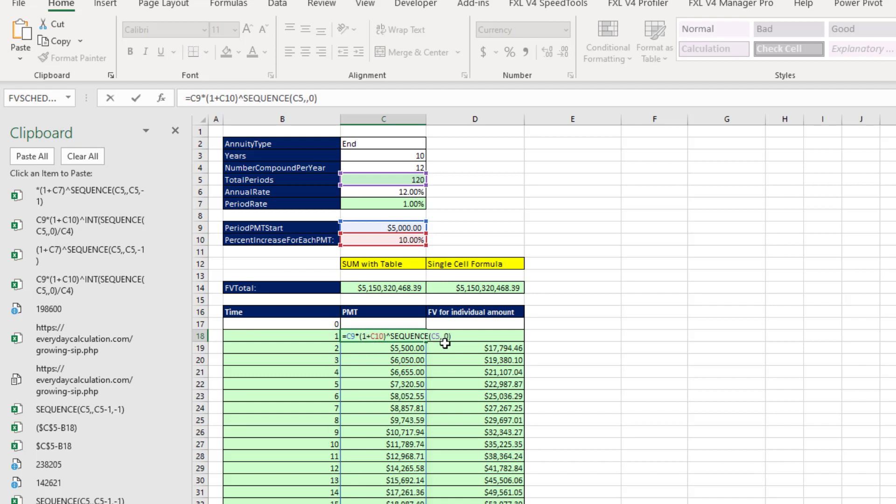
key("Escape")
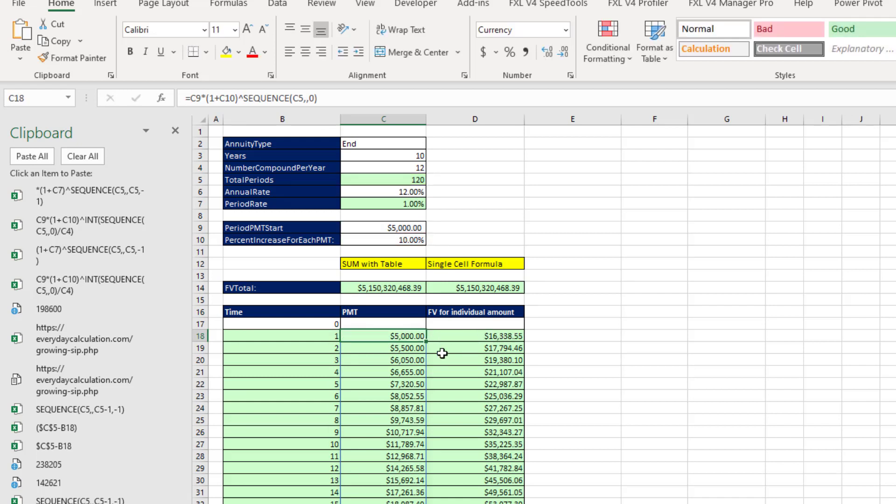
double_click(459, 337)
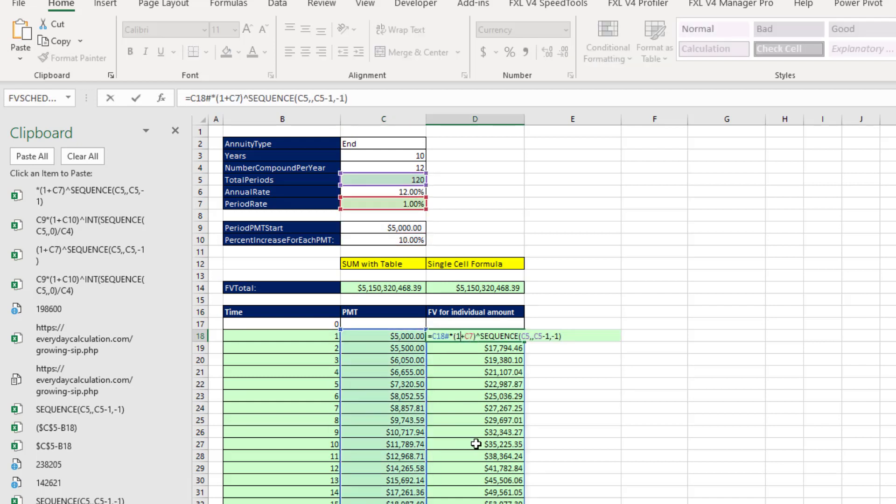
key("Escape")
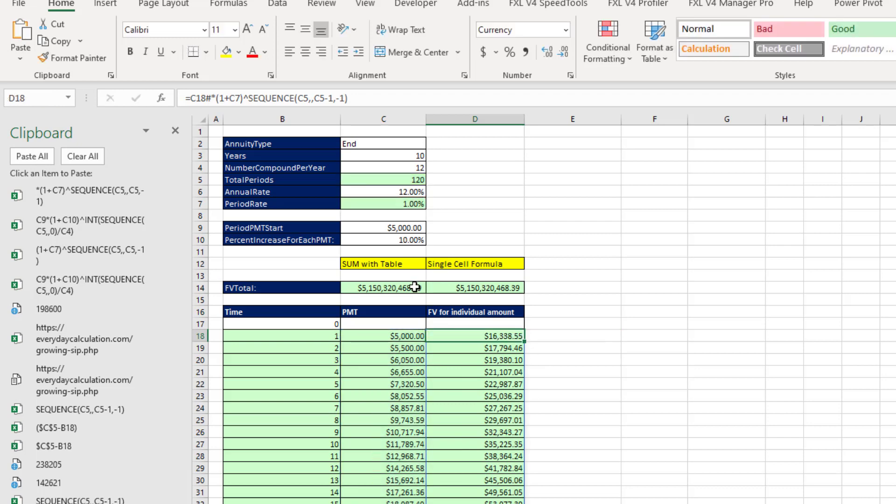
double_click(416, 287)
key("Escape")
double_click(456, 288)
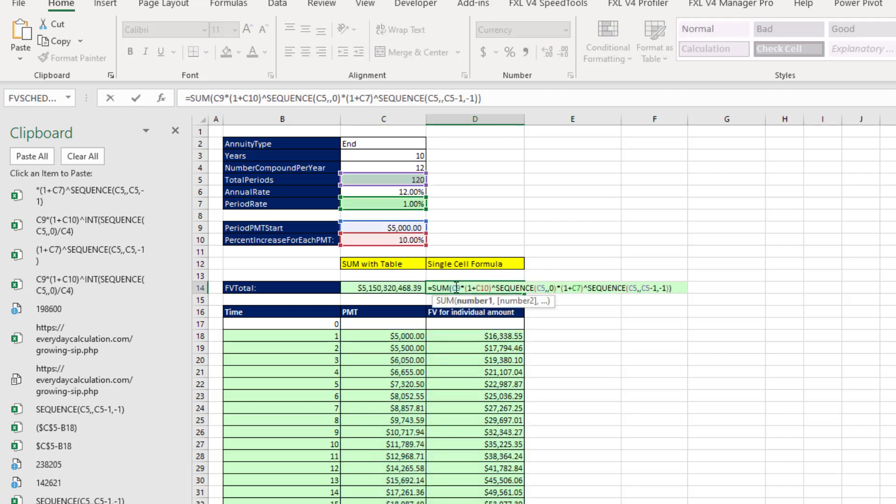
key("Escape")
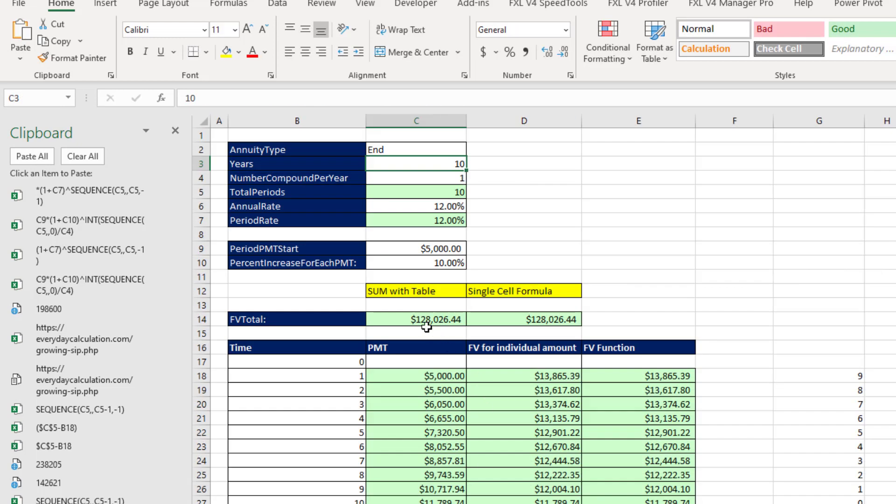
- On the traditional-formula sheet, examine the payment formula in C19, the individual future value formula in D18 and the FV function in E18
double_click(415, 390)
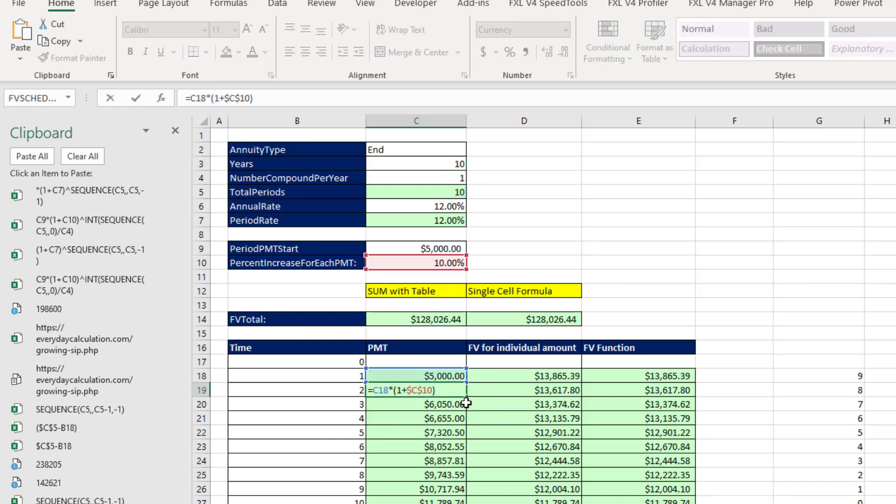
key("Escape")
double_click(520, 377)
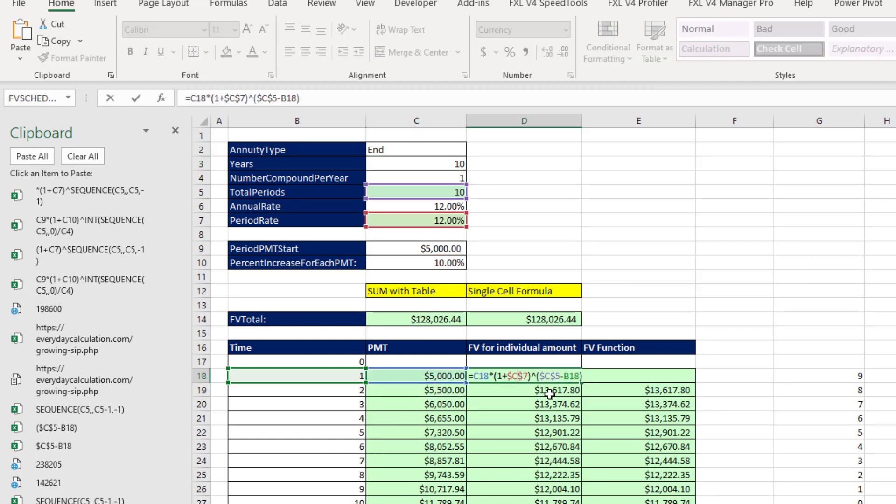
key("Escape")
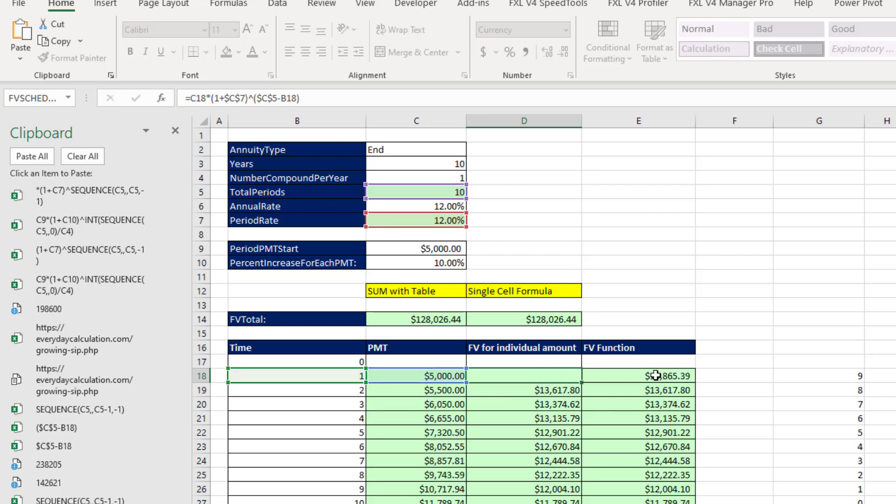
left_click(656, 376)
double_click(657, 376)
key("Escape")
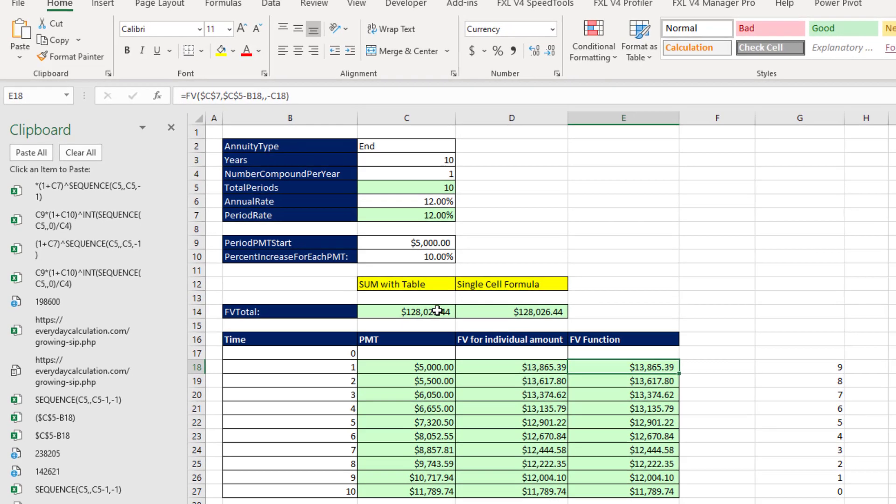
- Examine the traditional FVTotal formulas: the table-based total in C14 and the single-cell SUMPRODUCT formula in D14
double_click(421, 319)
key("Escape")
left_click(432, 281)
double_click(432, 280)
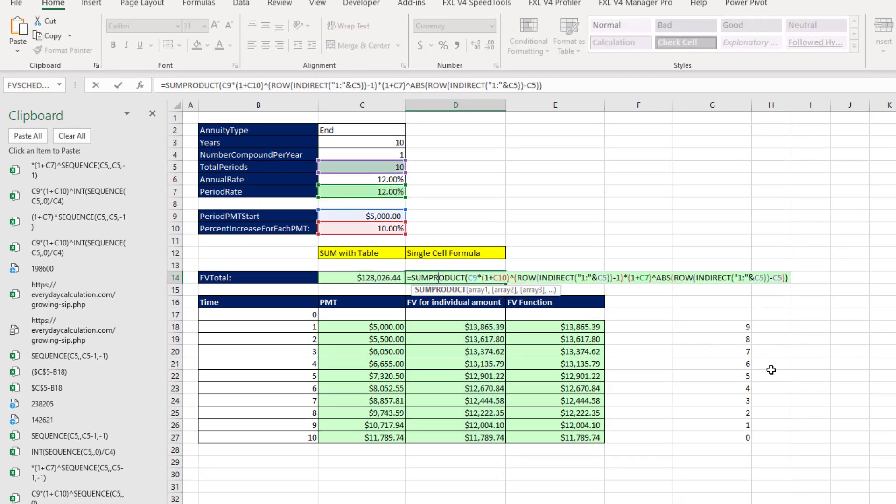